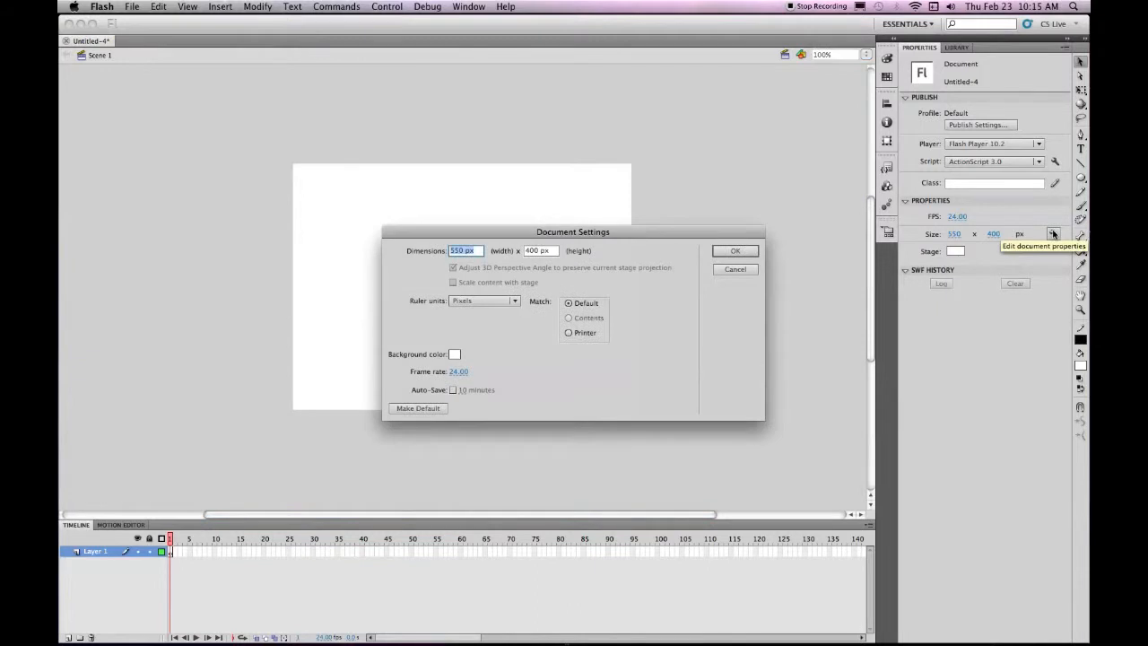
Set the document dimensions to 1280 px wide by 720 px high and the frame rate to 12
type("1")
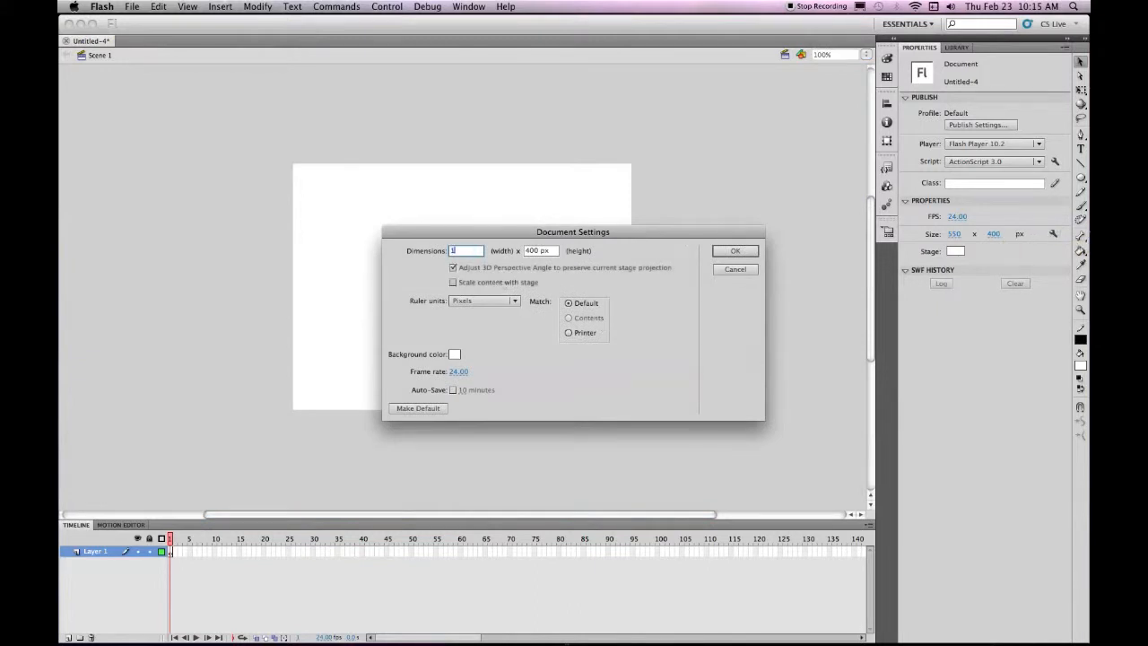
type("280")
key("Tab")
type("720")
left_click(459, 371)
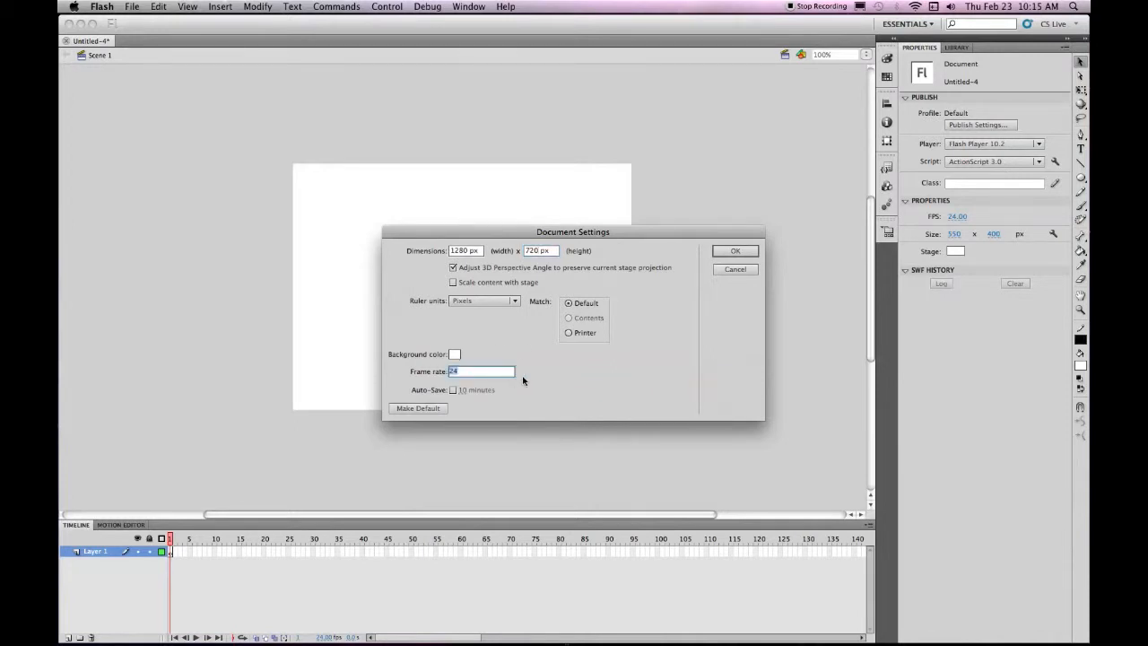
type("12")
key("Return")
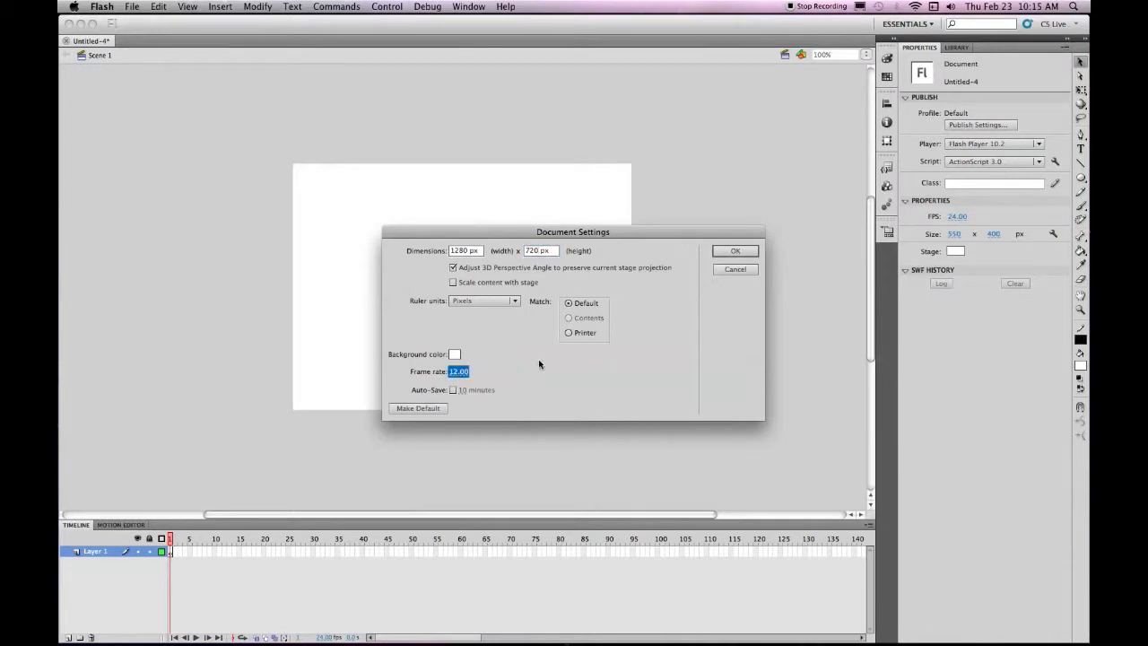
Enable auto-save every 10 minutes, set the background color to bright blue, and apply the document settings
left_click(452, 391)
left_click(455, 354)
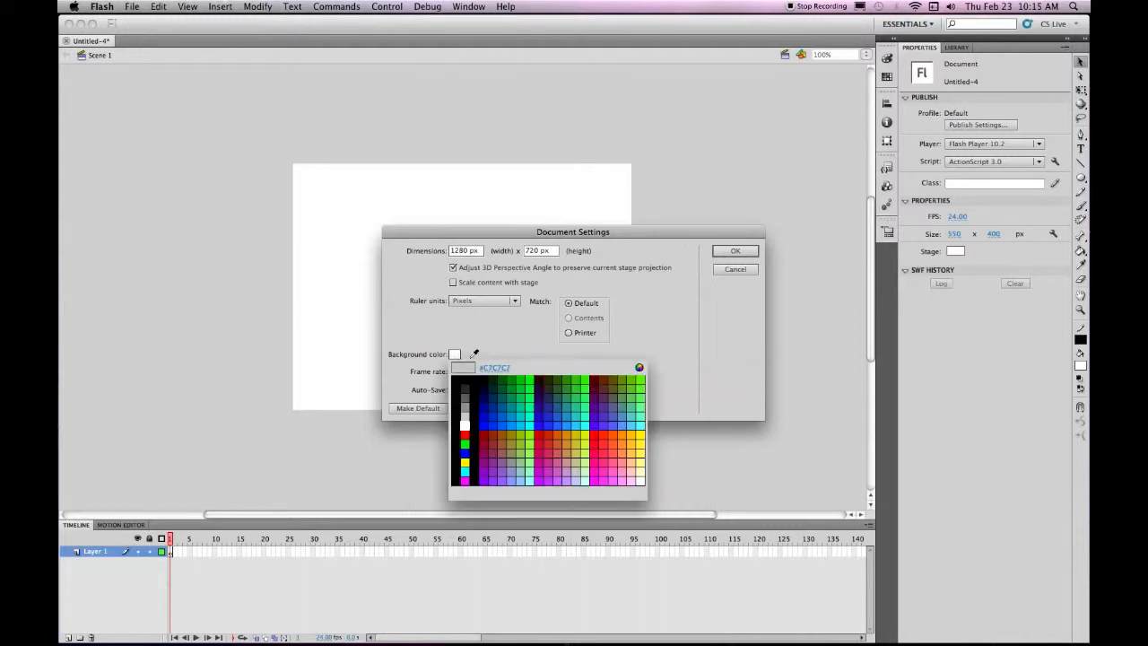
left_click(515, 419)
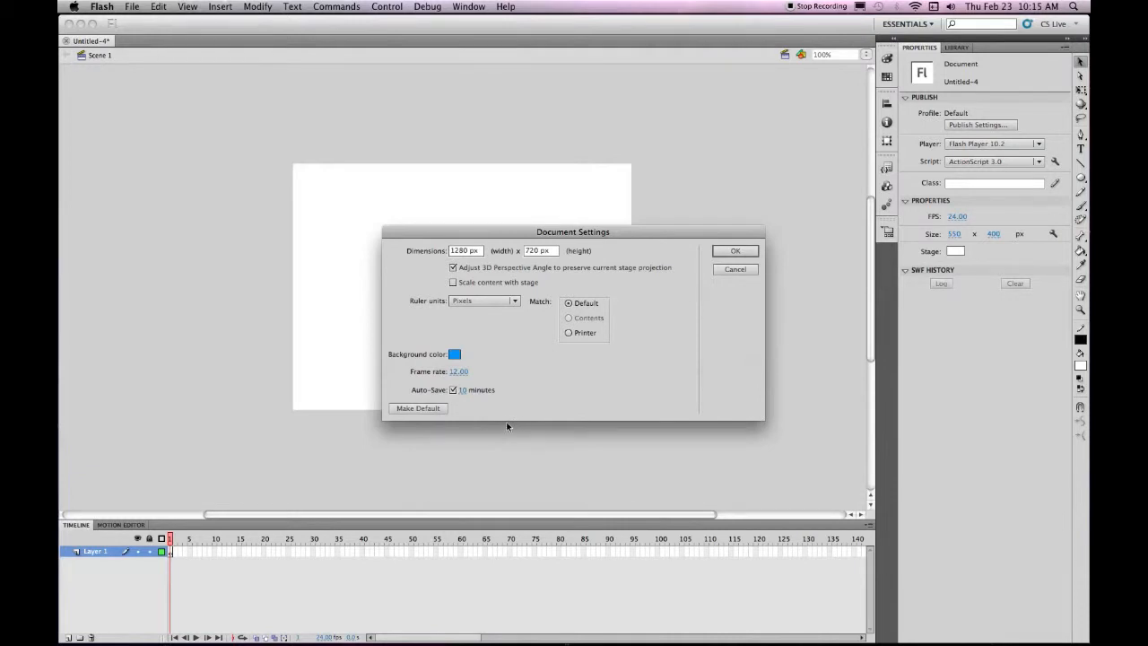
left_click(754, 254)
Save the document as 11tutorialvdk.fla in the untitled folder, in Flash CS5.5 Document format
left_click(866, 54)
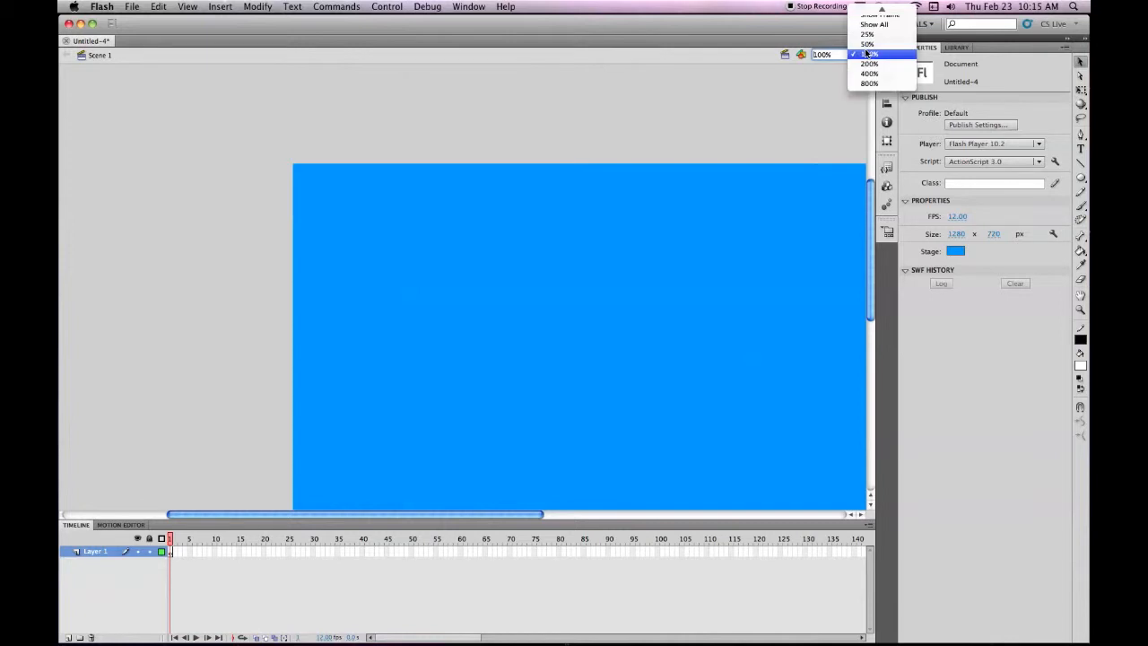
left_click(865, 11)
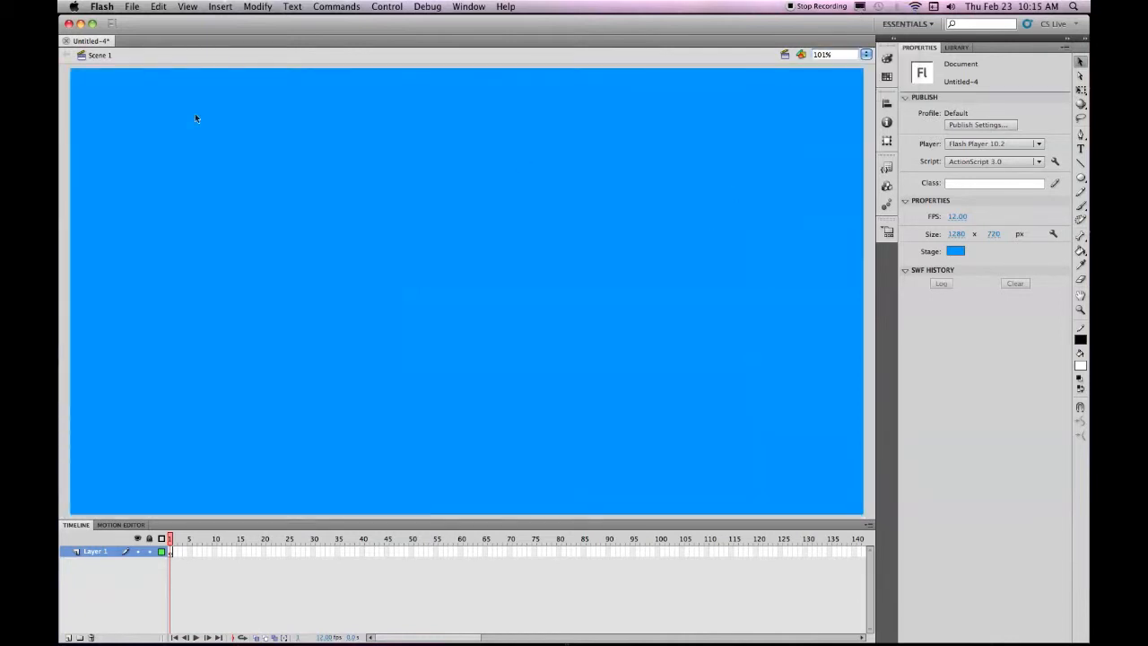
left_click(132, 6)
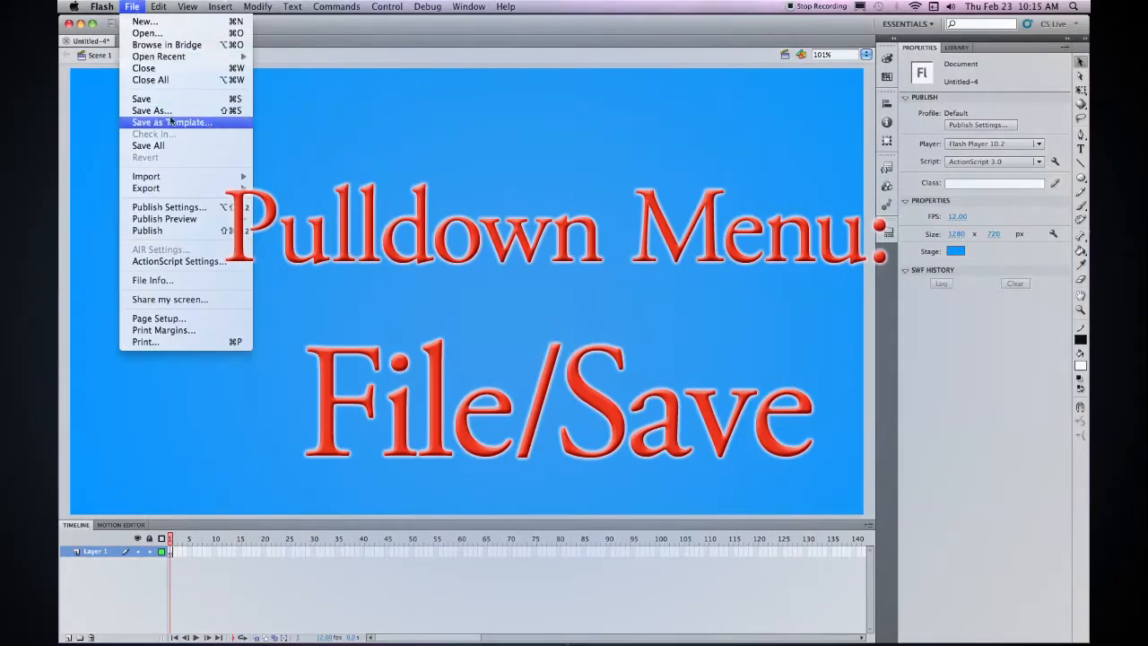
left_click(143, 100)
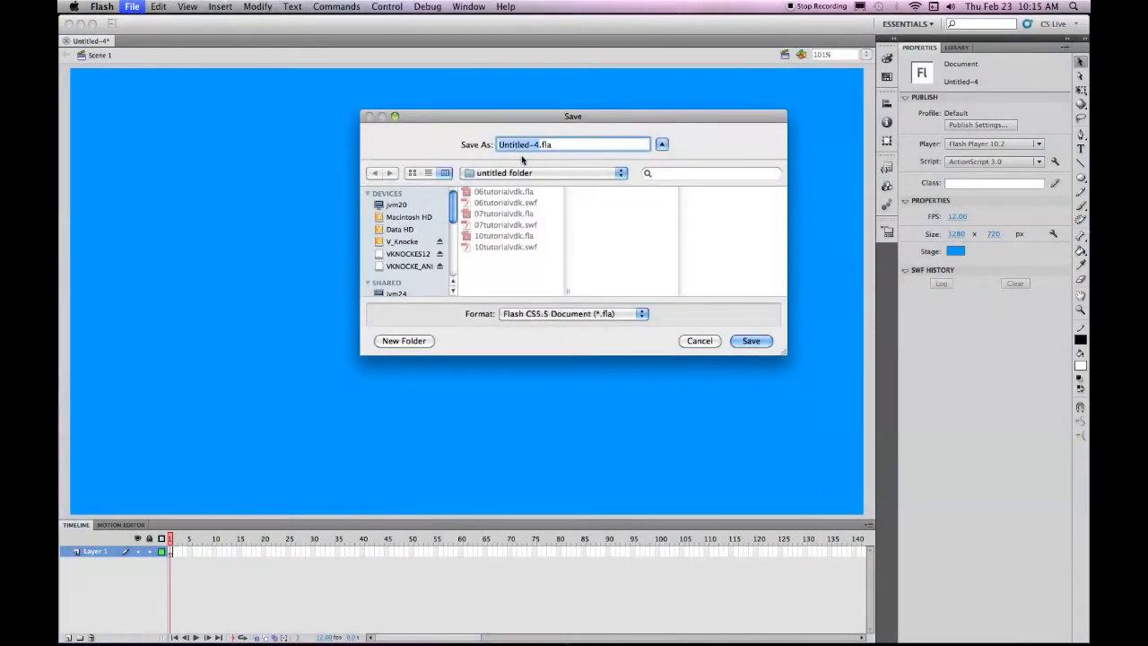
type("11tutorialvdk")
left_click(754, 342)
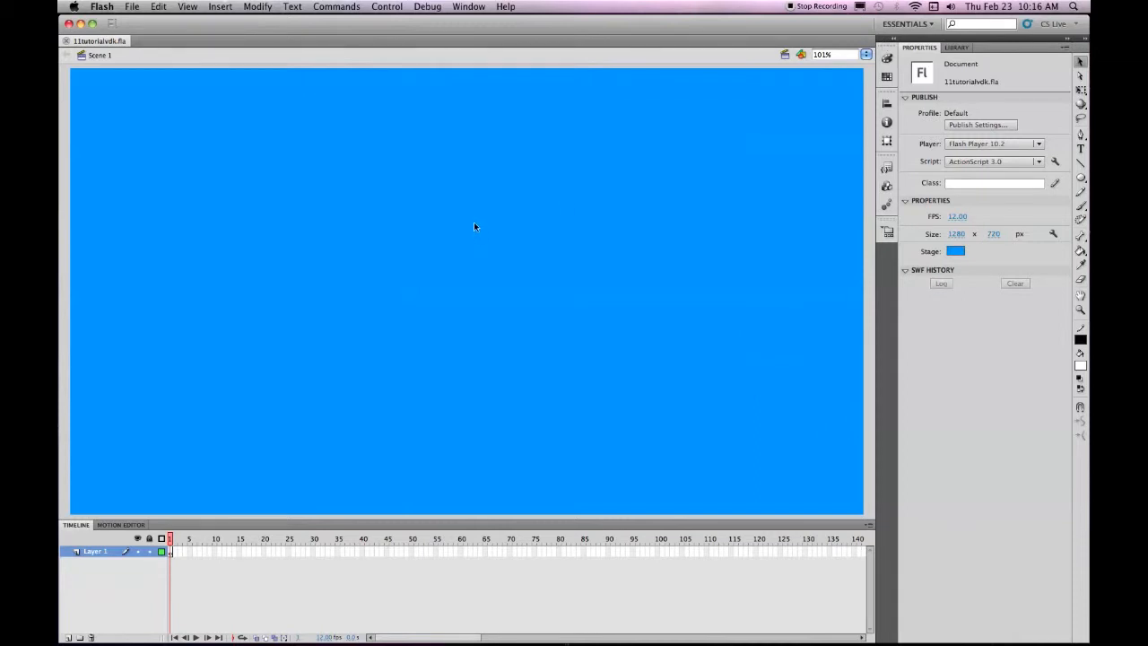
Open libraryitems.fla from the tutorials folder one level above the untitled folder
left_click(135, 7)
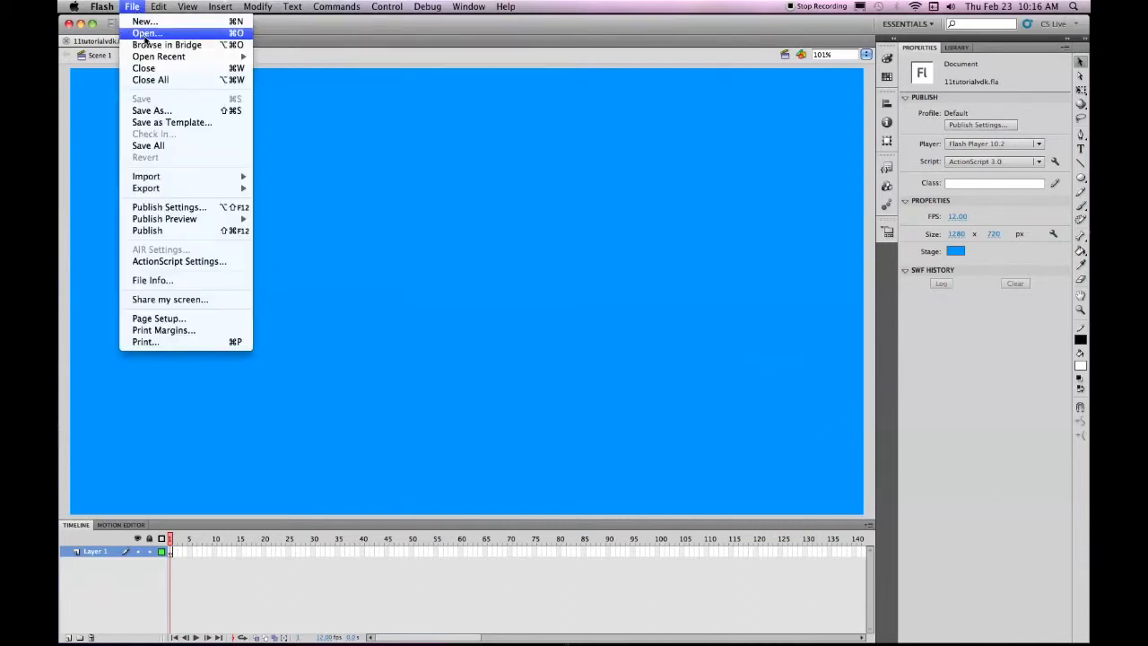
left_click(144, 34)
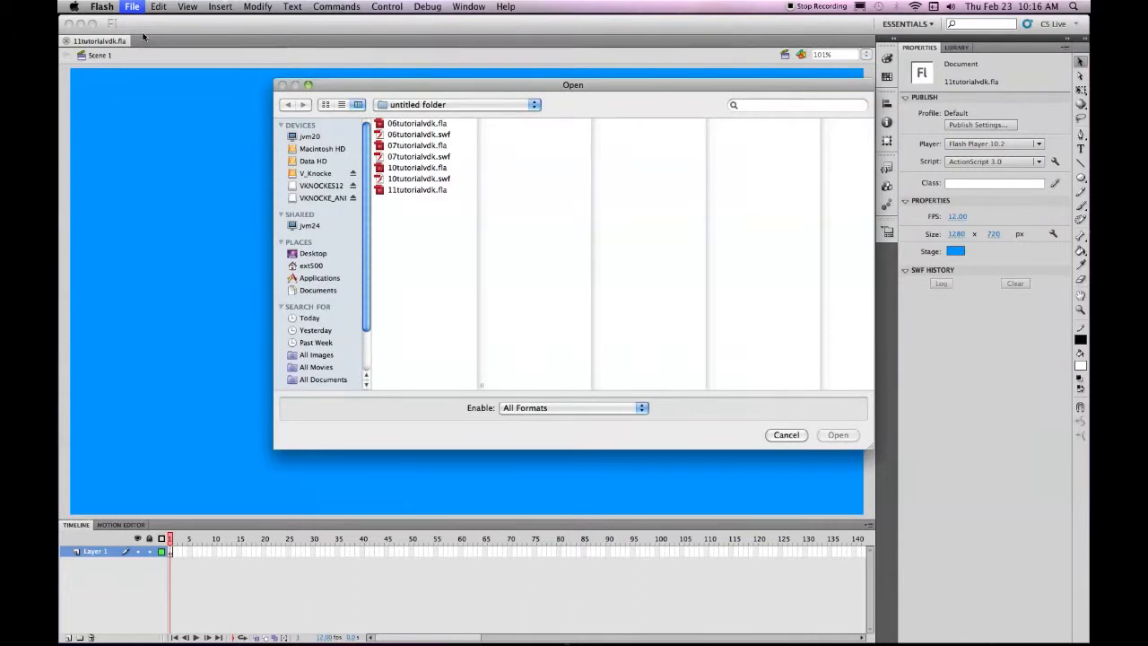
left_click(520, 106)
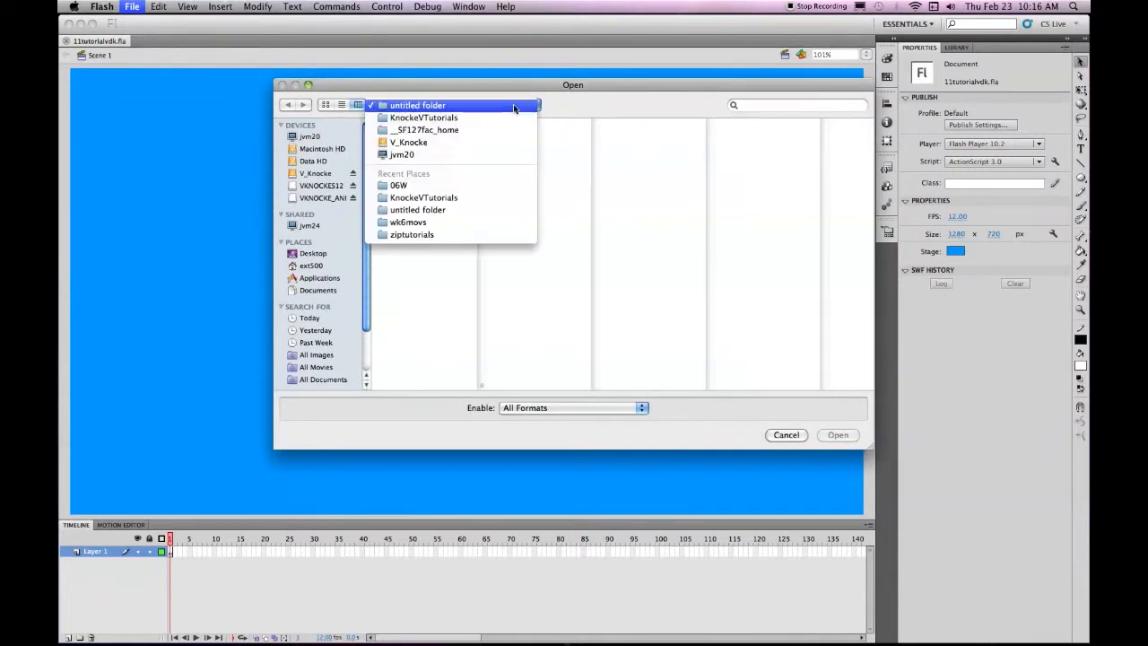
left_click(451, 119)
left_click_drag(481, 232, 474, 321)
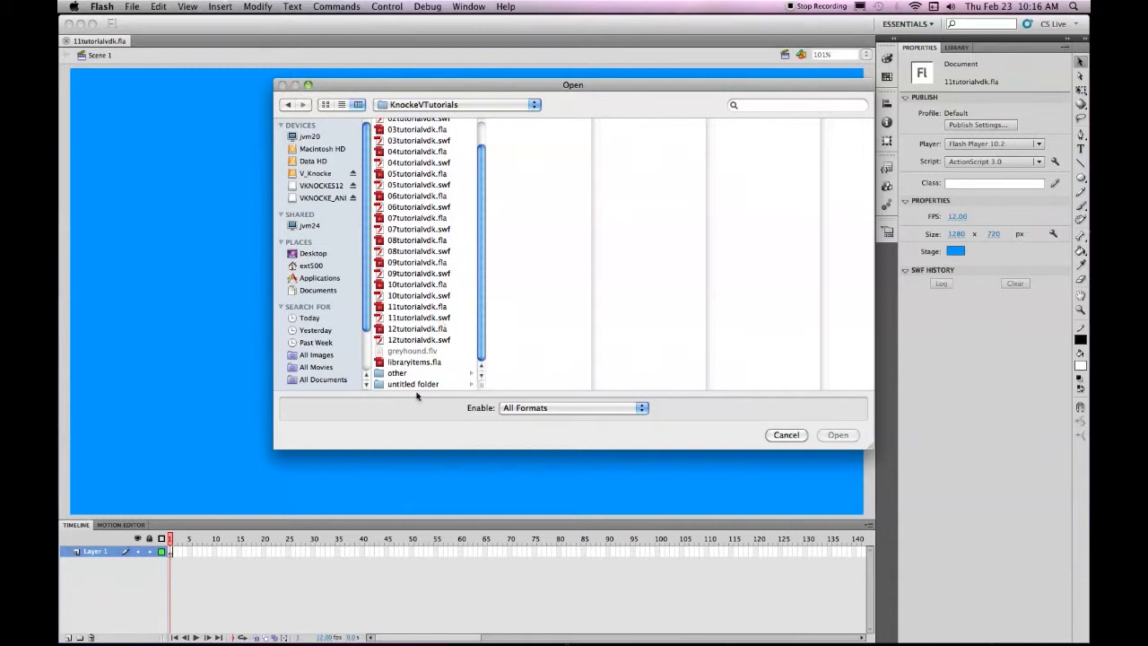
left_click(408, 363)
left_click(838, 435)
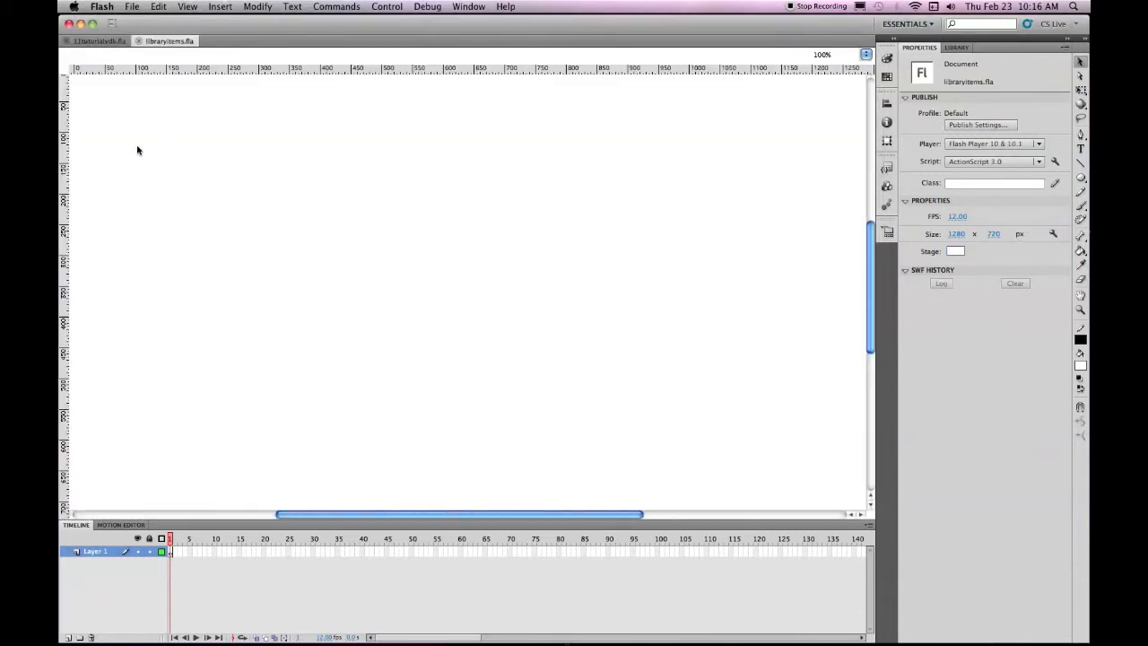
Show the libraryitems.fla library and open a second, floating library for 11tutorialvdk.fla beside it
left_click(955, 48)
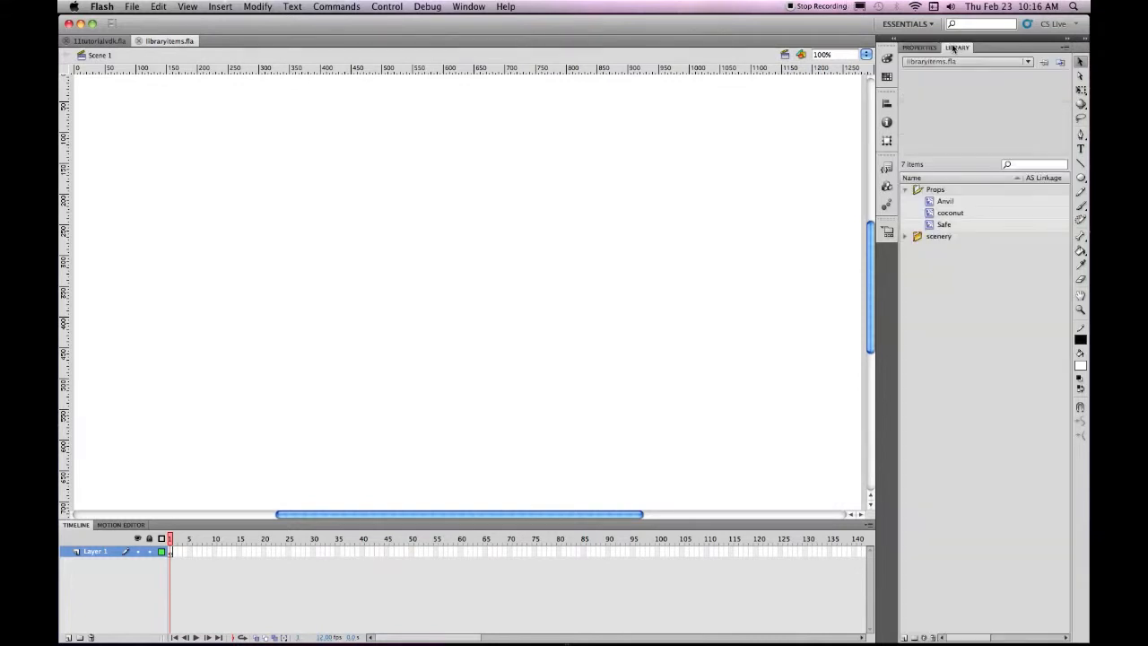
left_click(905, 237)
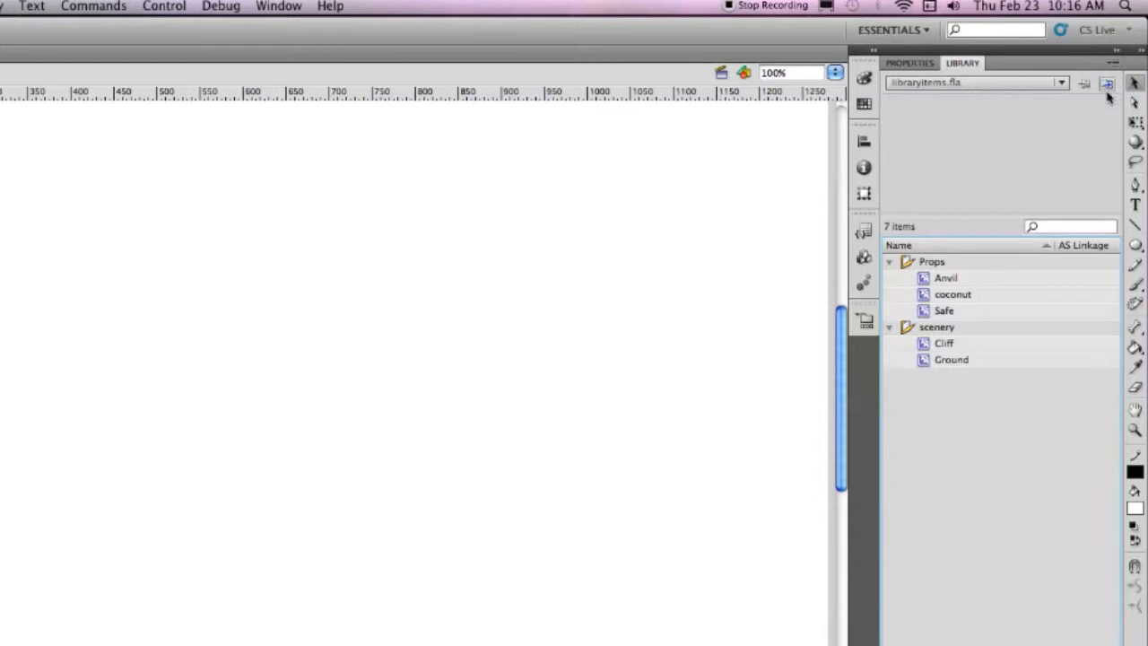
left_click(1107, 82)
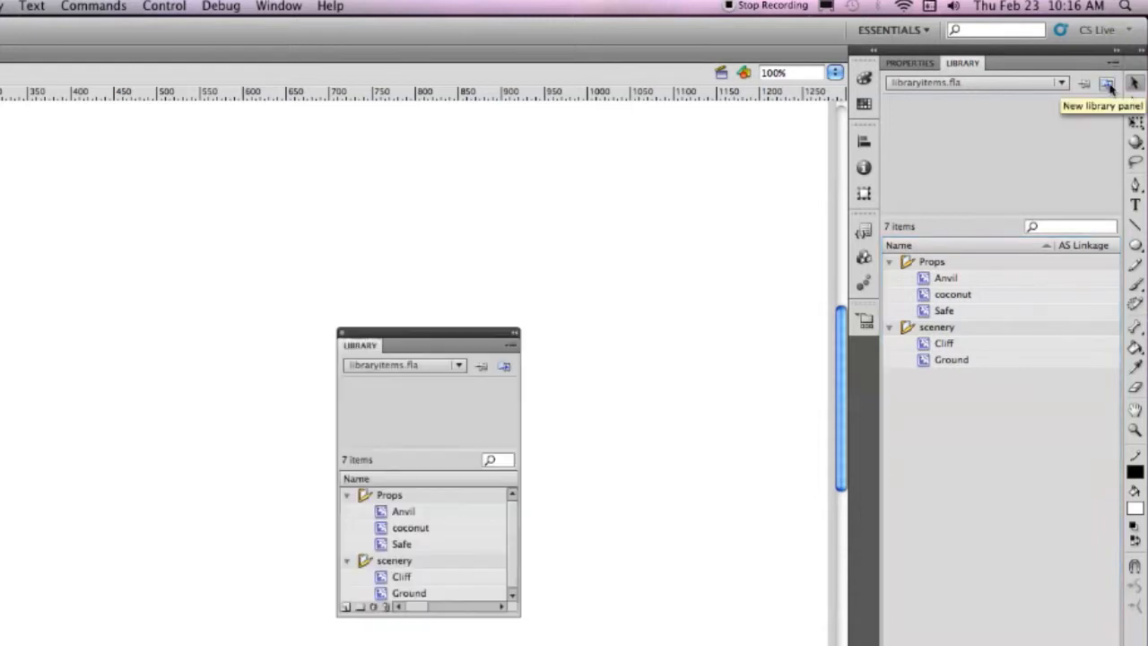
left_click(378, 369)
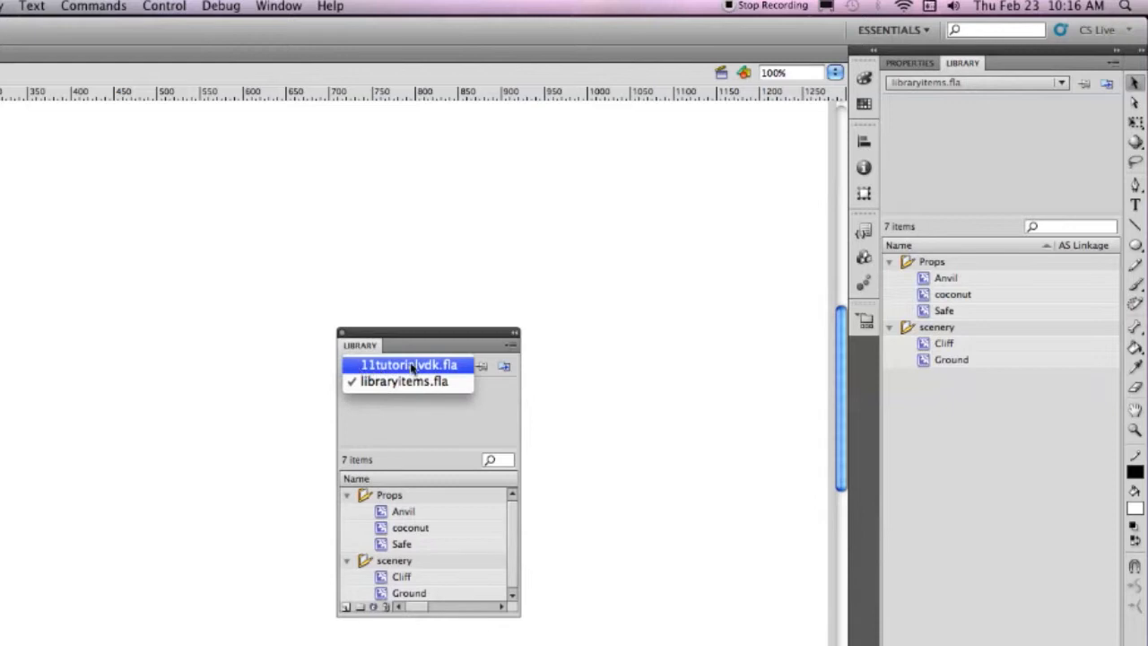
left_click(412, 366)
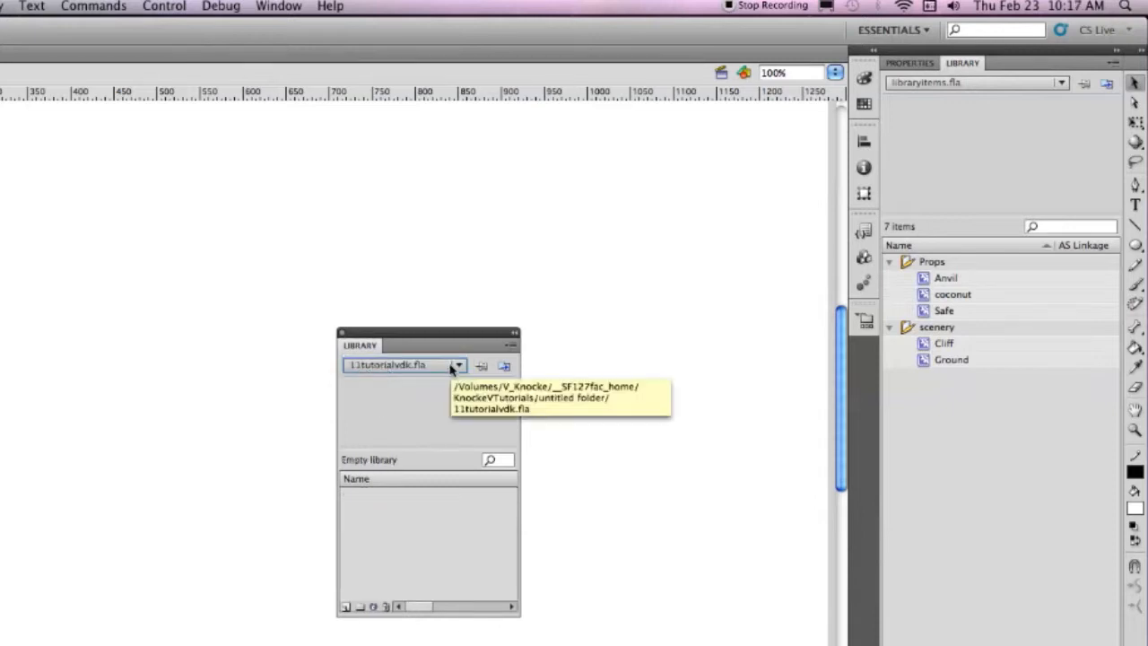
left_click_drag(435, 332, 594, 195)
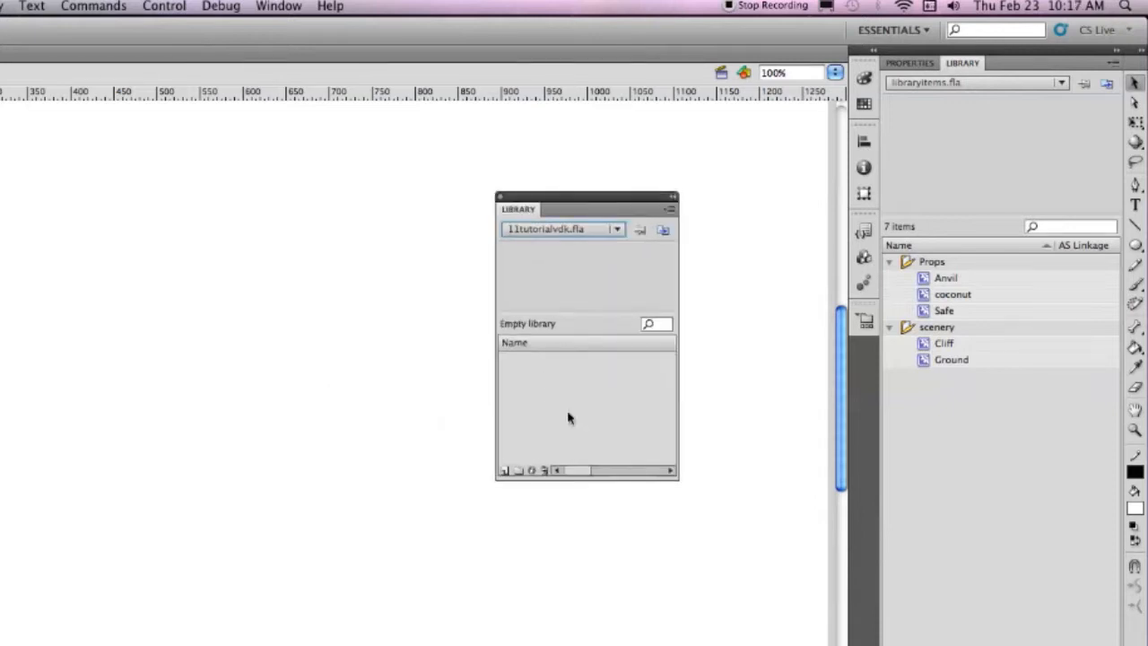
Collapse the Props and scenery folders in the libraryitems.fla library and copy both into the 11tutorialvdk.fla library
left_click(889, 327)
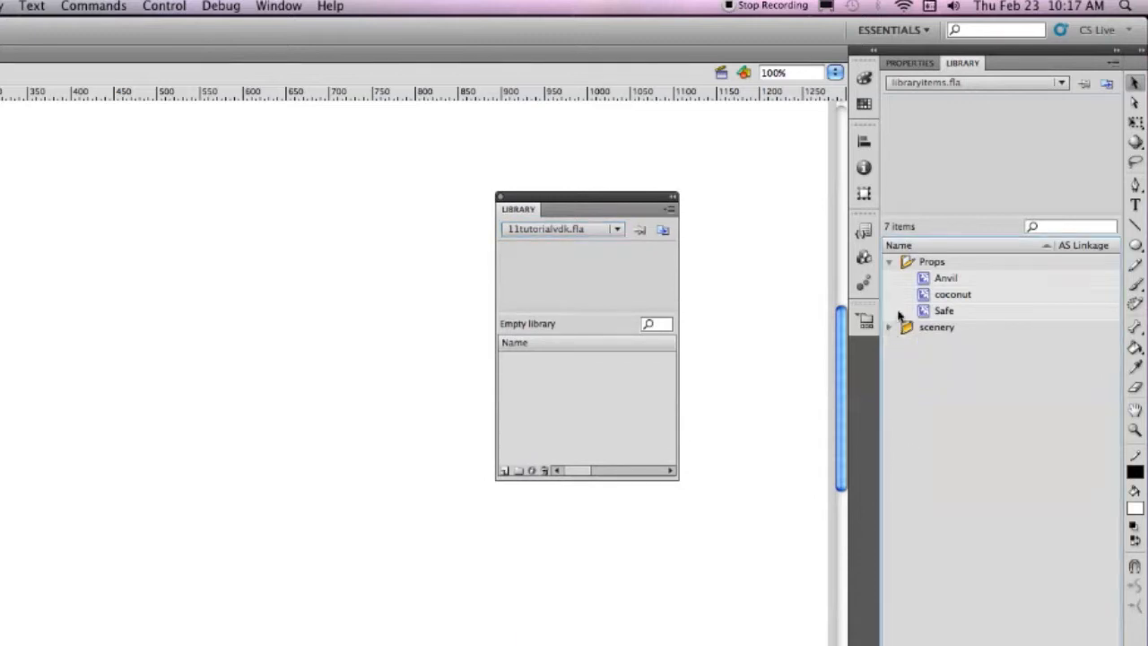
left_click(890, 261)
left_click_drag(993, 326, 633, 397)
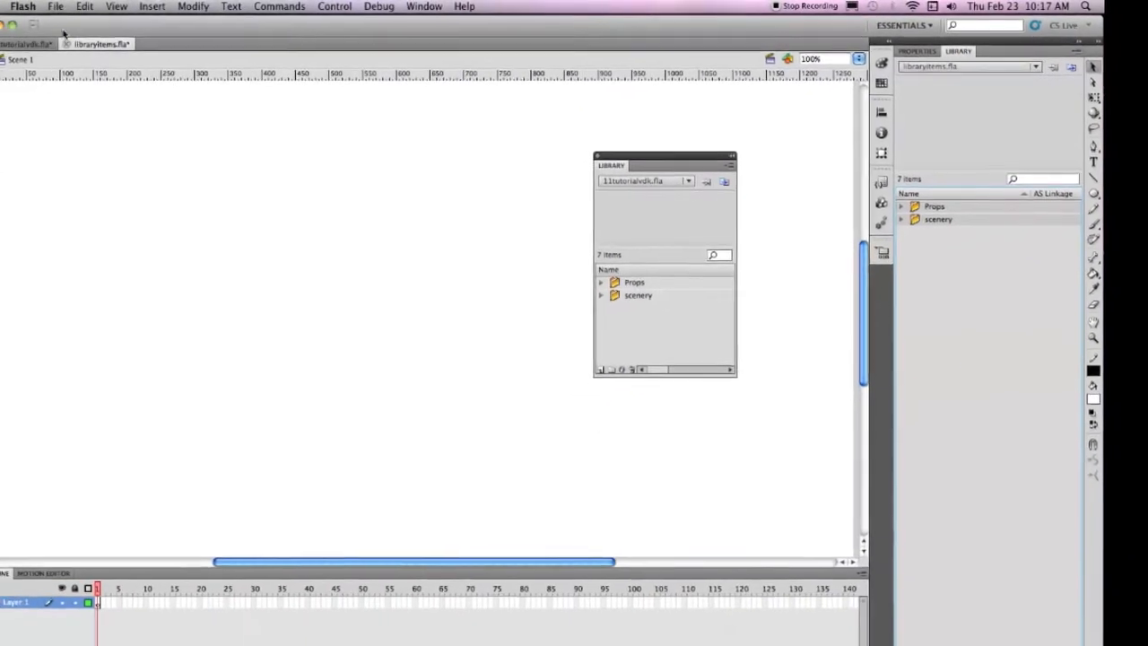
Close libraryitems.fla without saving its changes and close the floating library
left_click(100, 43)
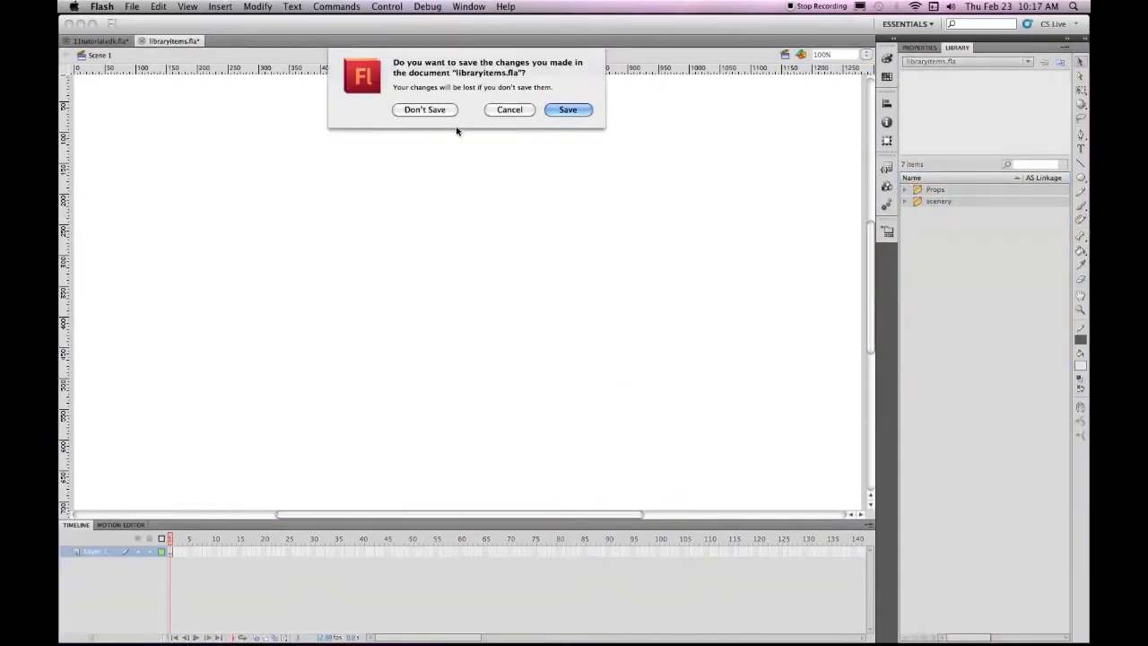
left_click(424, 109)
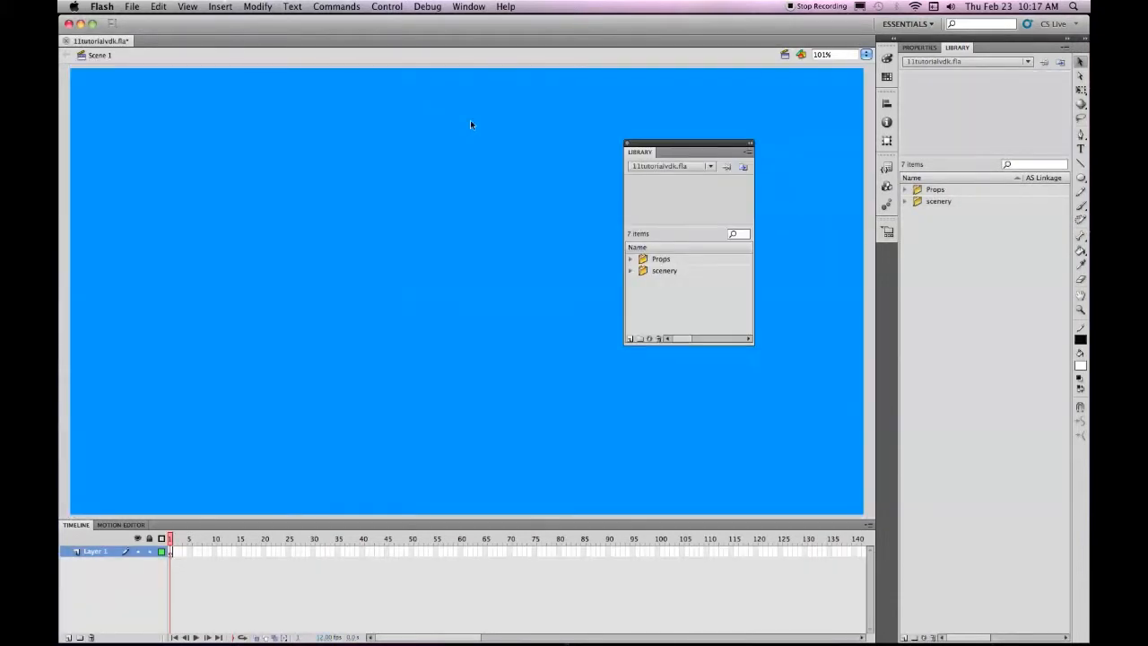
left_click(628, 143)
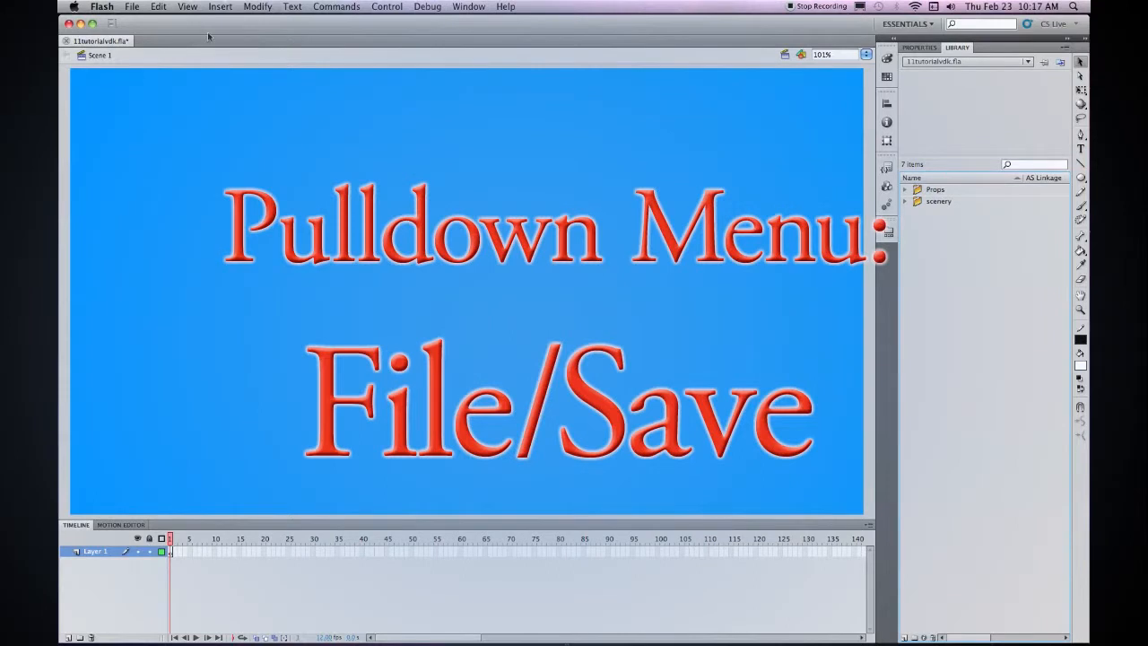
Save 11tutorialvdk.fla with the copied library folders
left_click(135, 7)
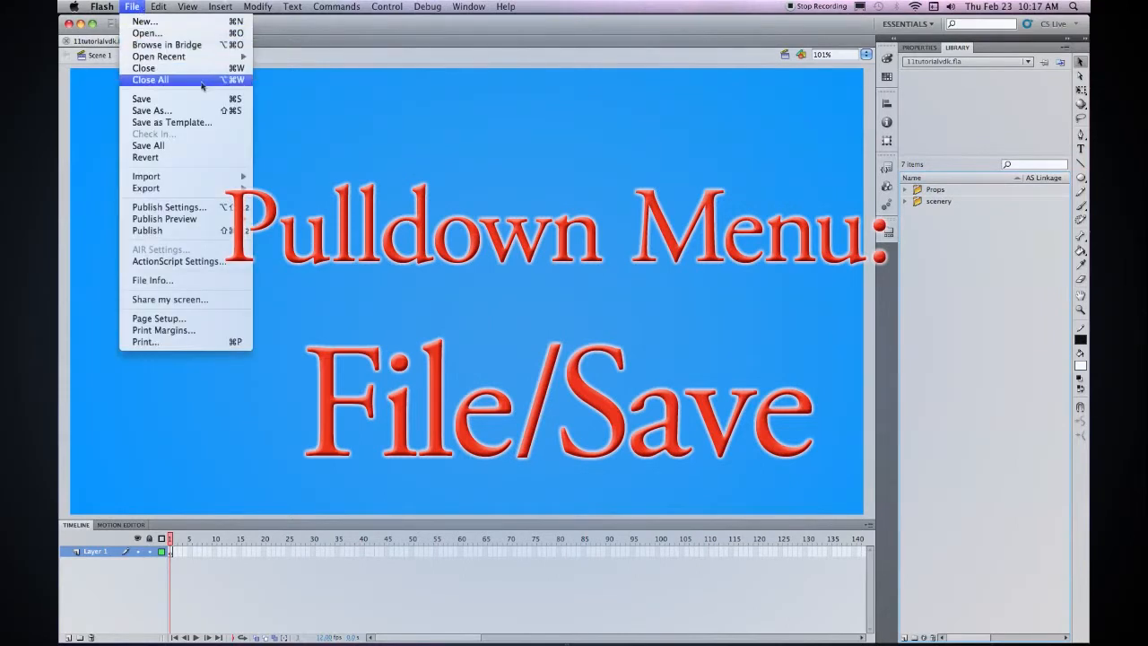
left_click(143, 99)
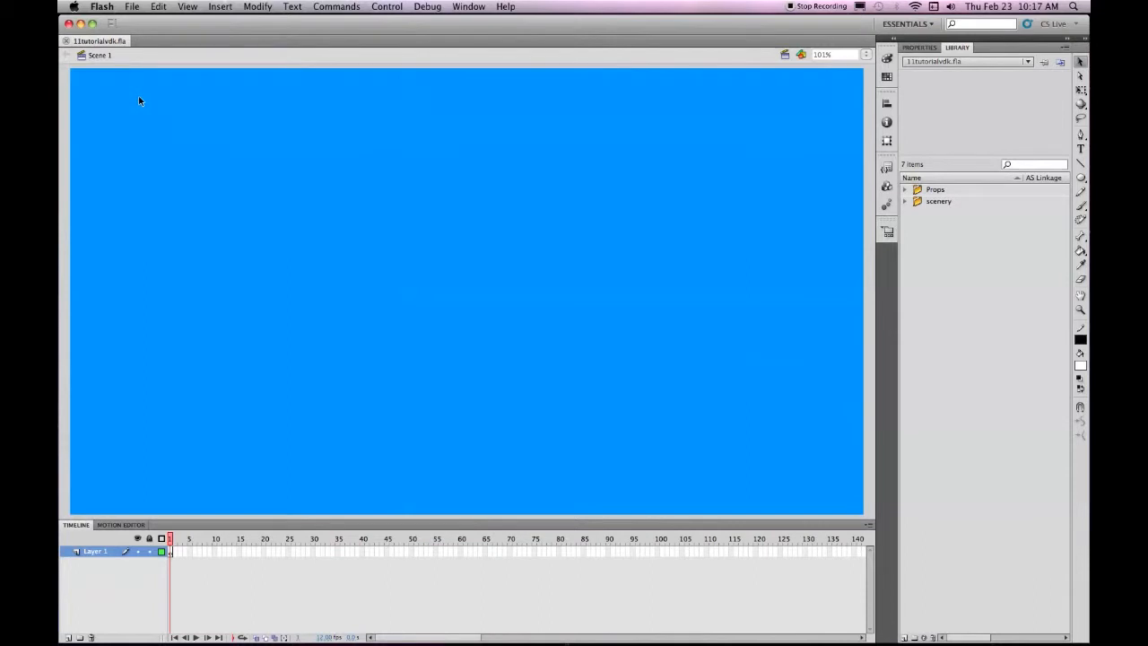
Add four new layers above Layer 1 in the timeline
double_click(96, 550)
left_click(114, 575)
left_click(68, 638)
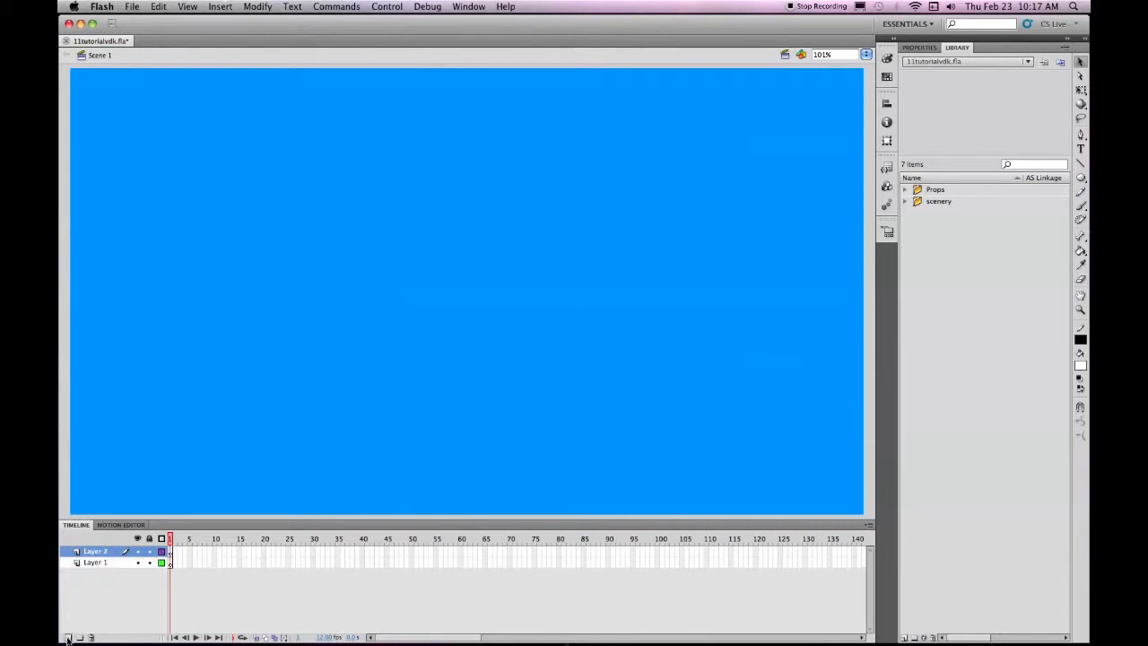
left_click(67, 638)
left_click(67, 638)
left_click(67, 638)
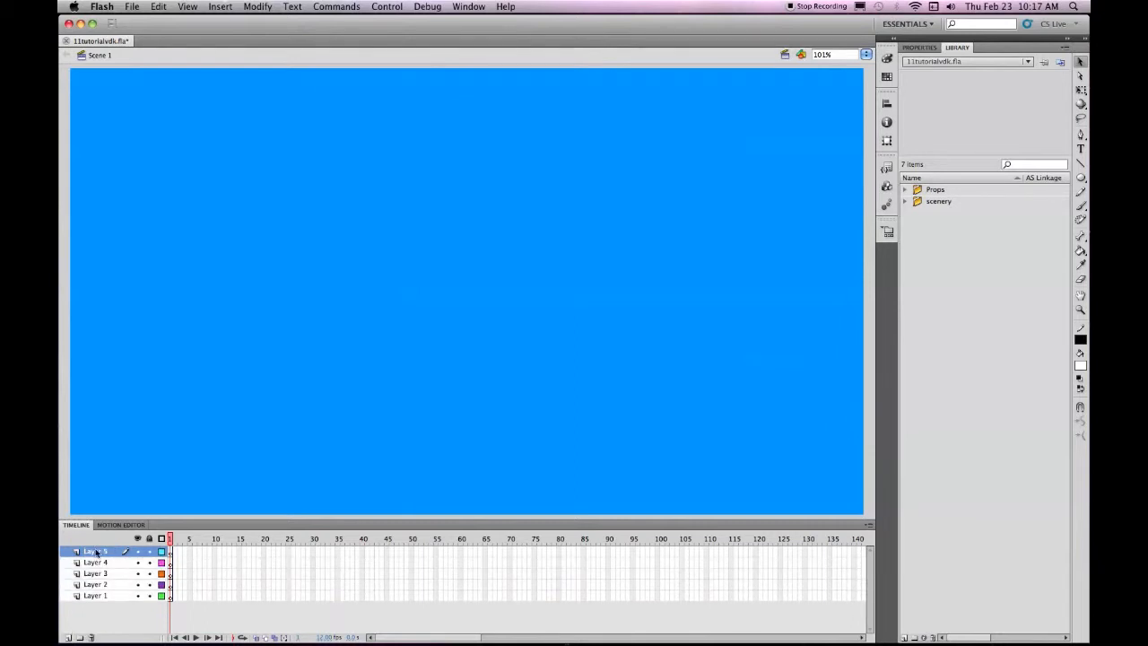
Rename Layer 1 as Background and Layer 2 as Cliff
double_click(90, 596)
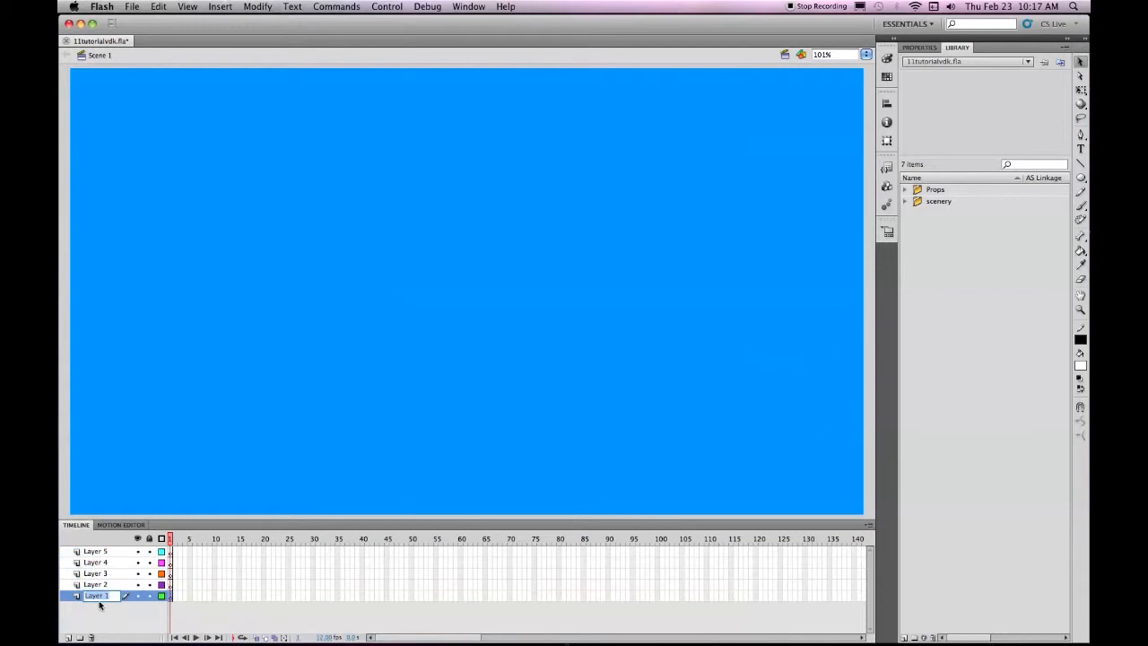
type("Ba")
type("ckground")
double_click(96, 584)
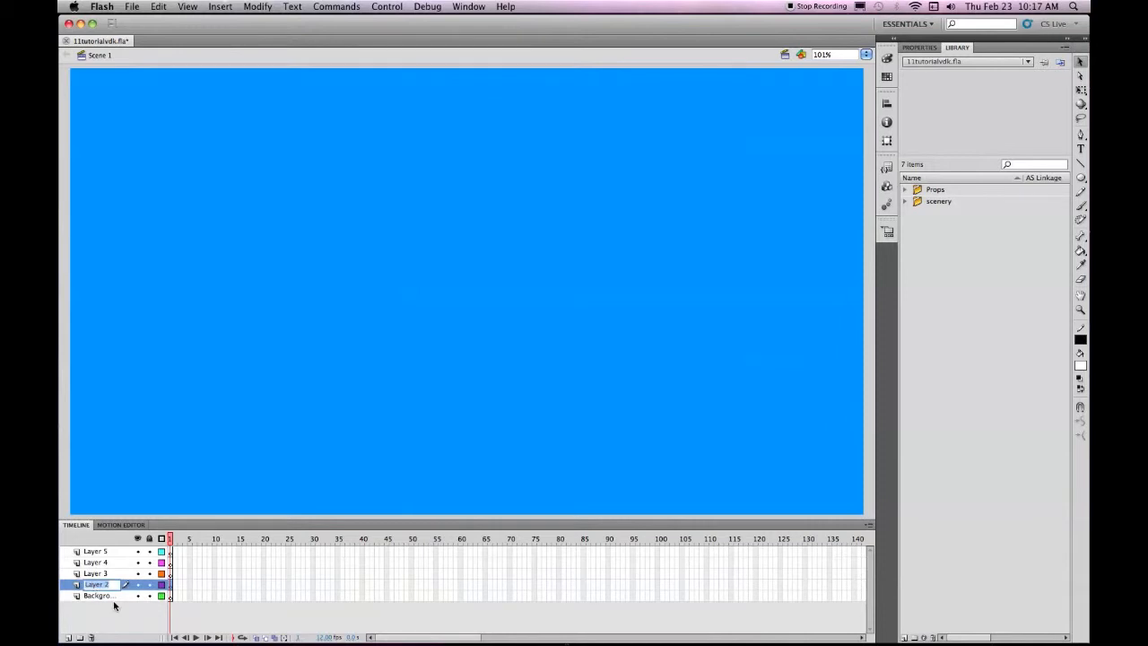
type("Cliff")
Rename Layer 3 as Guides, Layer 4 as Rotate and Layer 5 as Ease, and save the document
double_click(98, 574)
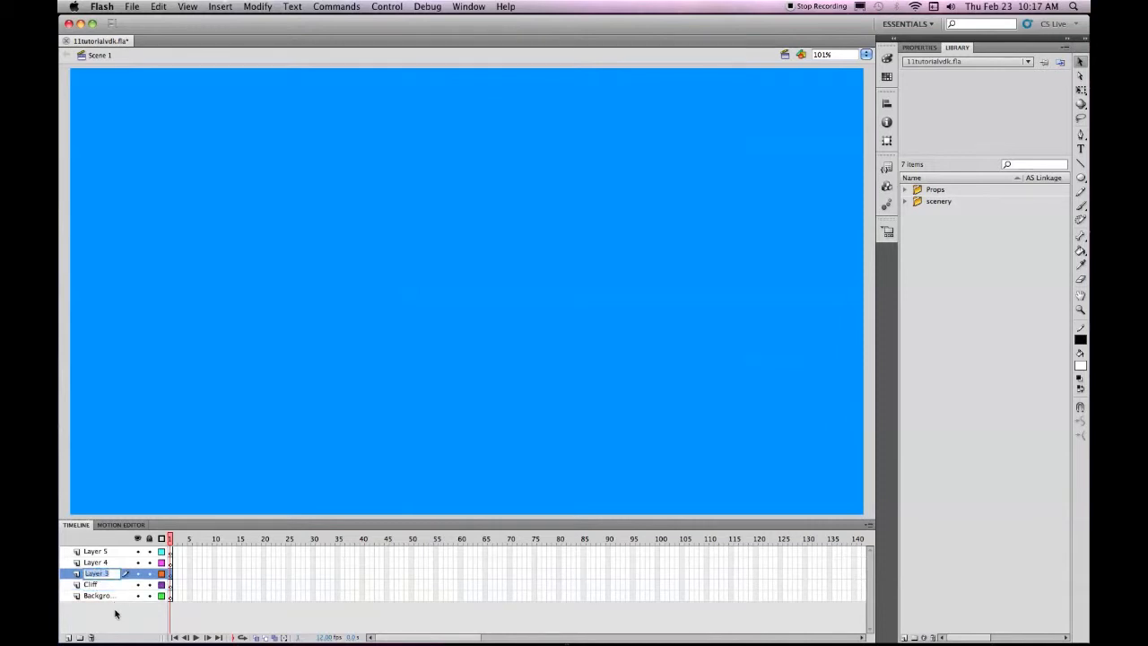
type("C")
double_click(92, 563)
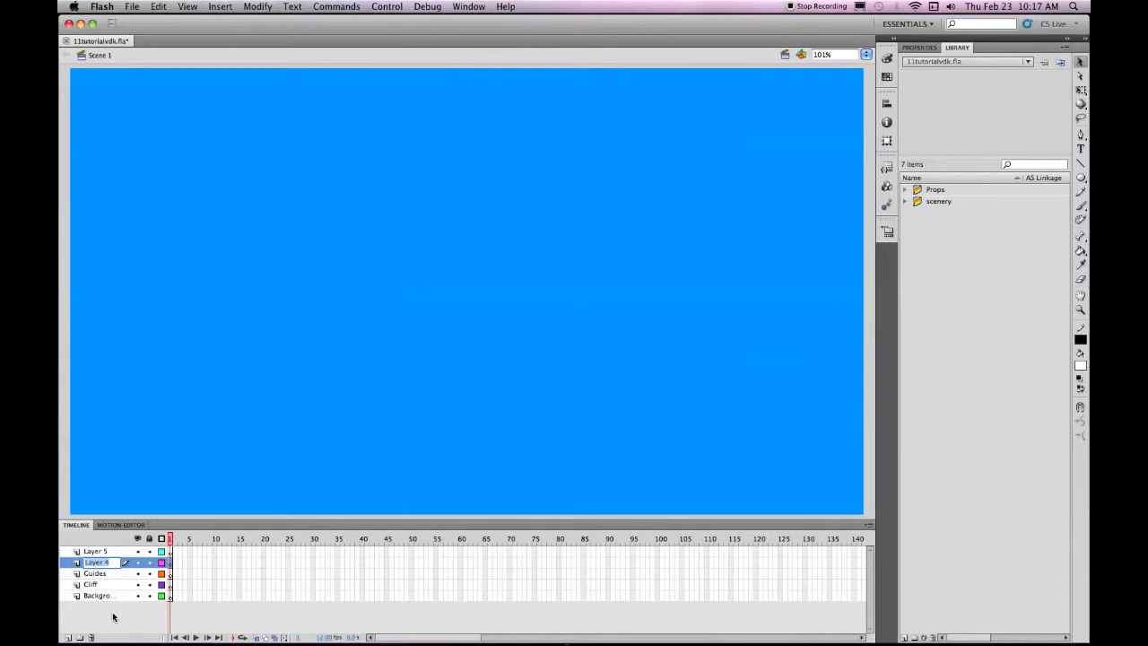
type("Rol")
double_click(97, 552)
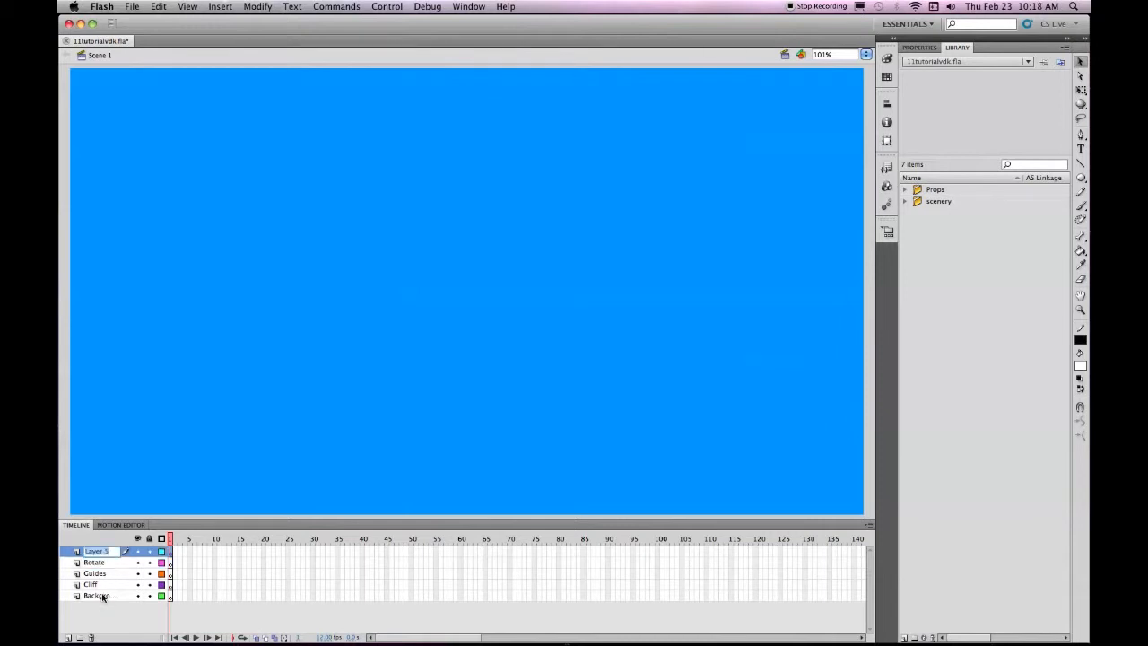
type("Ease")
key("Return")
key("super+s")
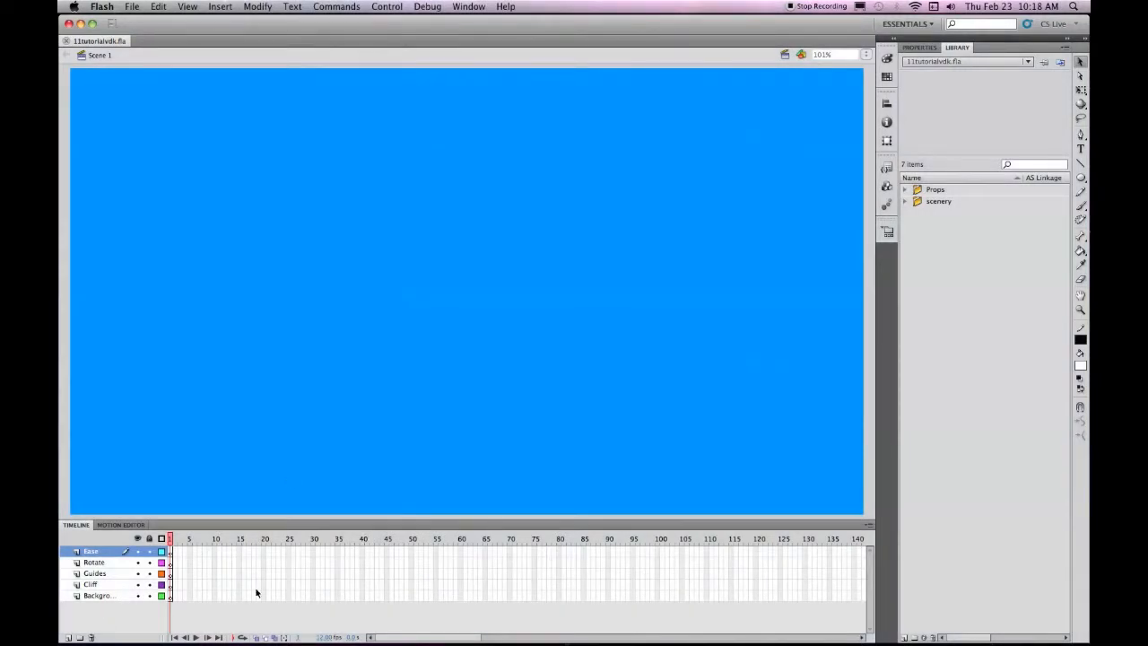
Extend all five layers from Ease to Background to frame 24
left_click(283, 550)
left_click(283, 596, "shift")
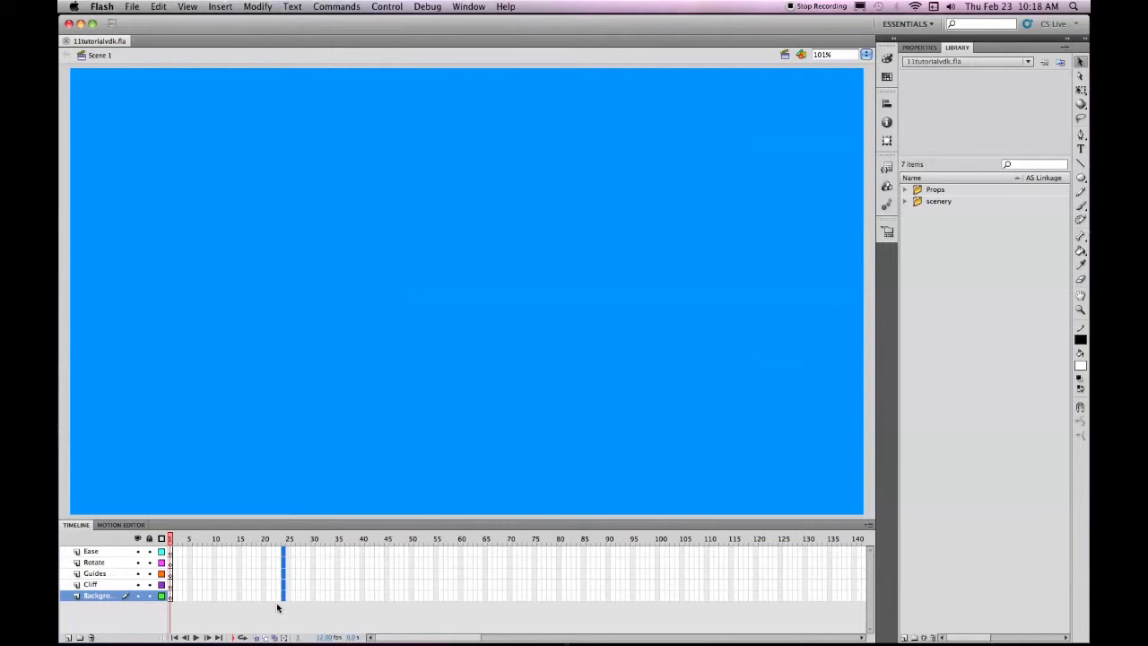
key("F5")
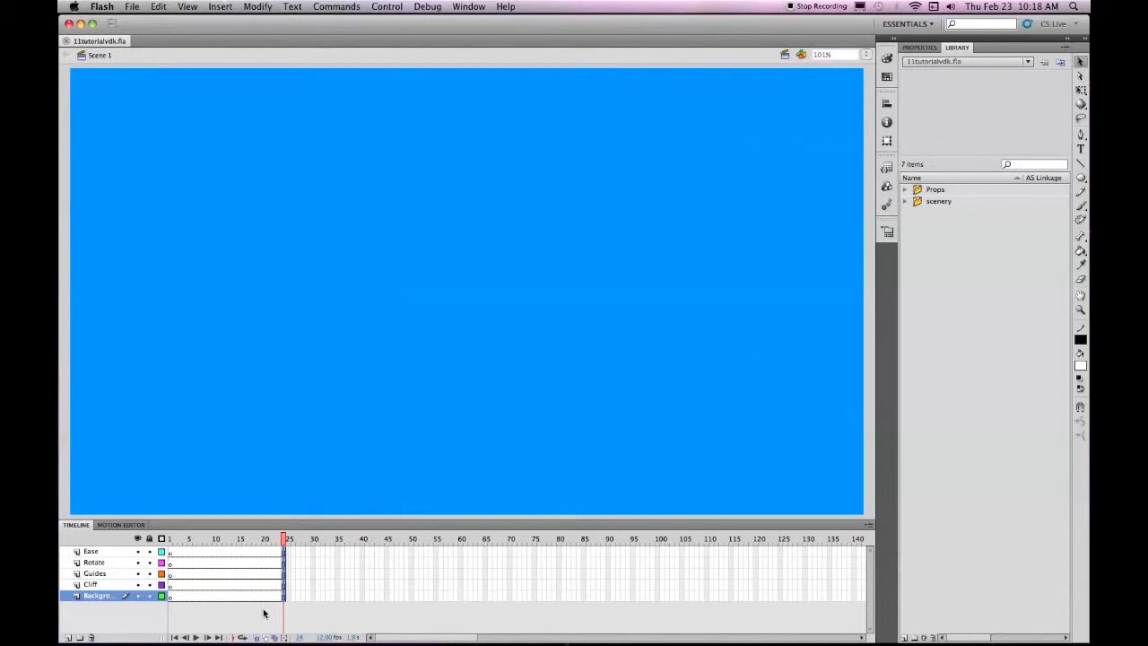
Widen the layer name column and place the Ground symbol from the scenery folder on frame 1 of the Background layer
left_click(169, 596)
left_click_drag(164, 635, 196, 636)
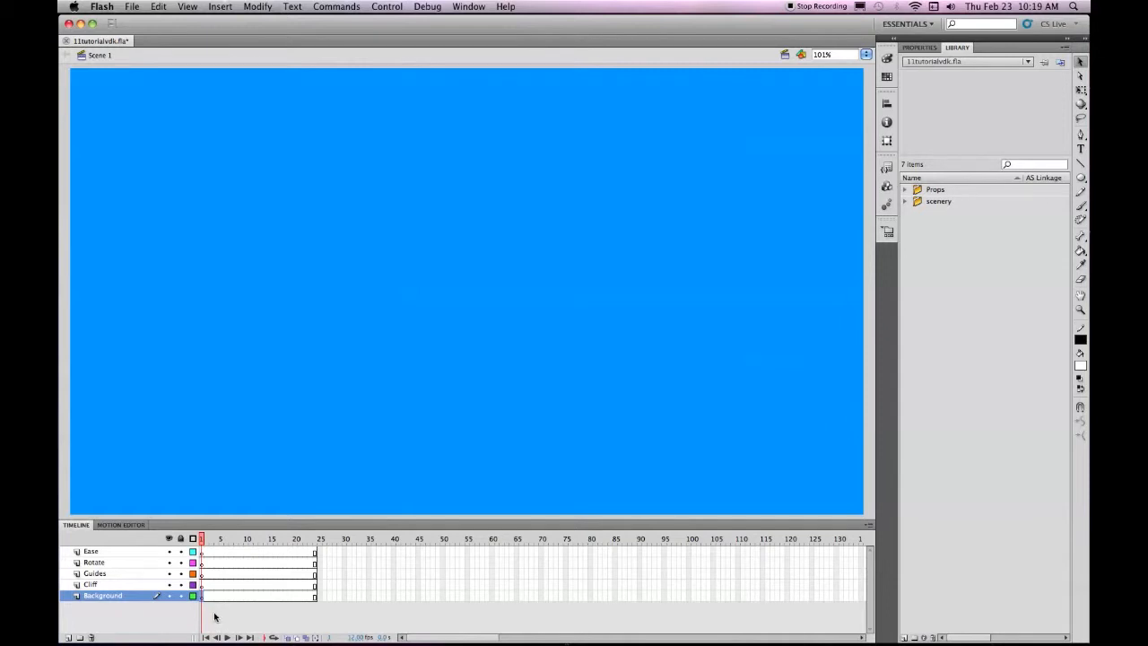
left_click(907, 201)
left_click_drag(921, 226, 298, 464)
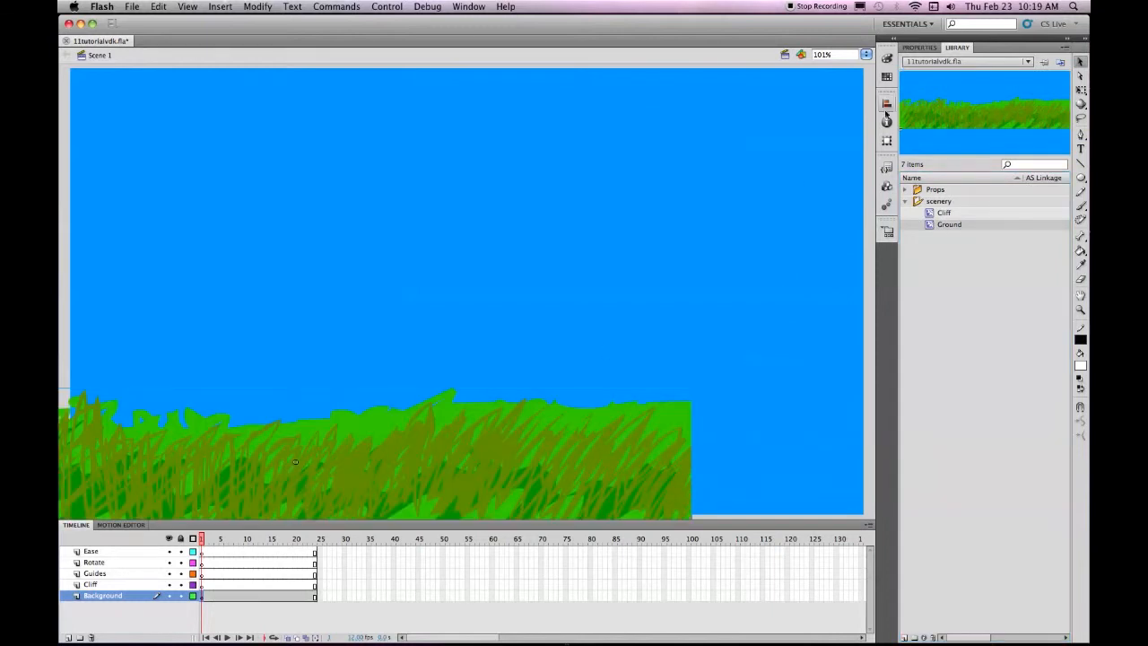
Align the Ground instance to the left and bottom edges of the stage and save the document
left_click(886, 104)
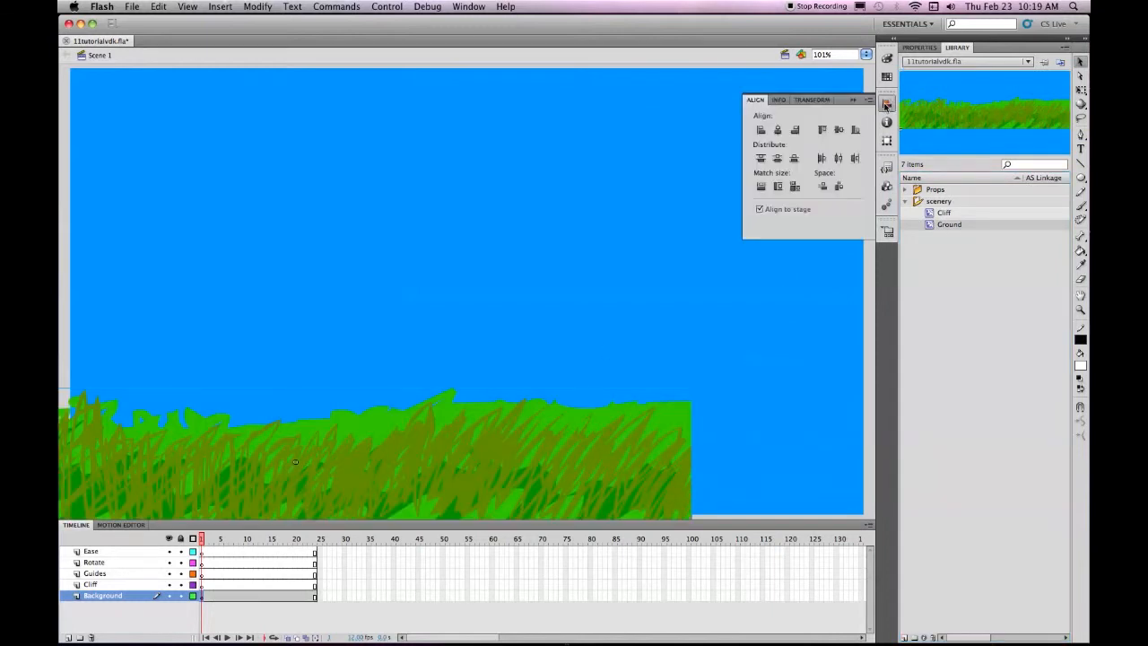
left_click(759, 209)
left_click(760, 131)
left_click(856, 131)
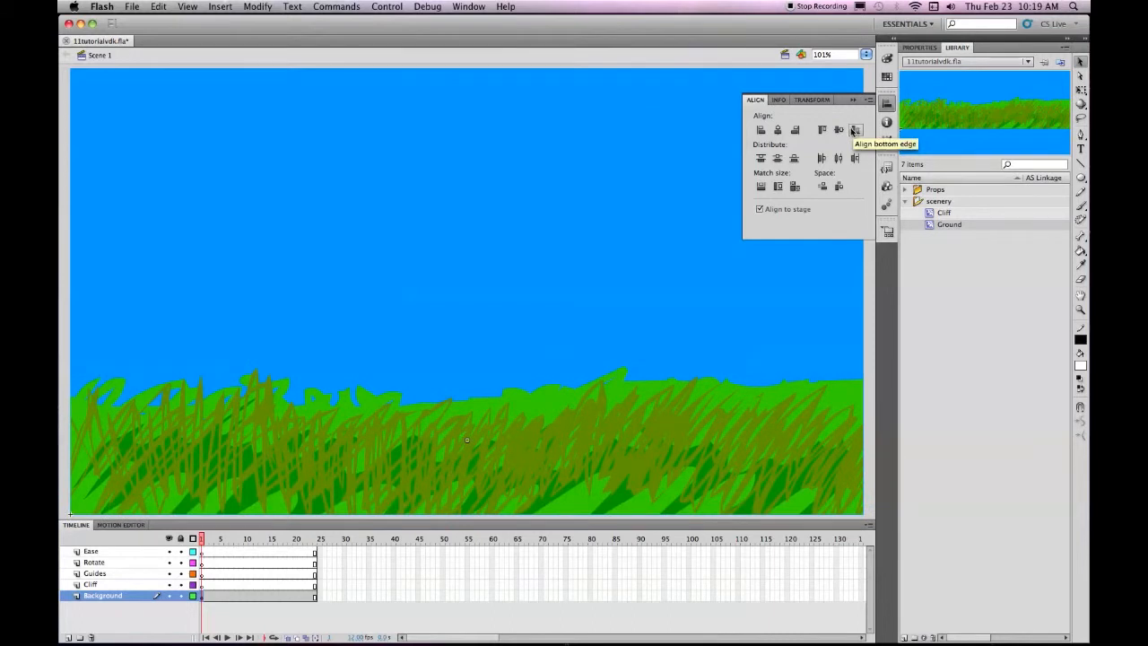
key("super+s")
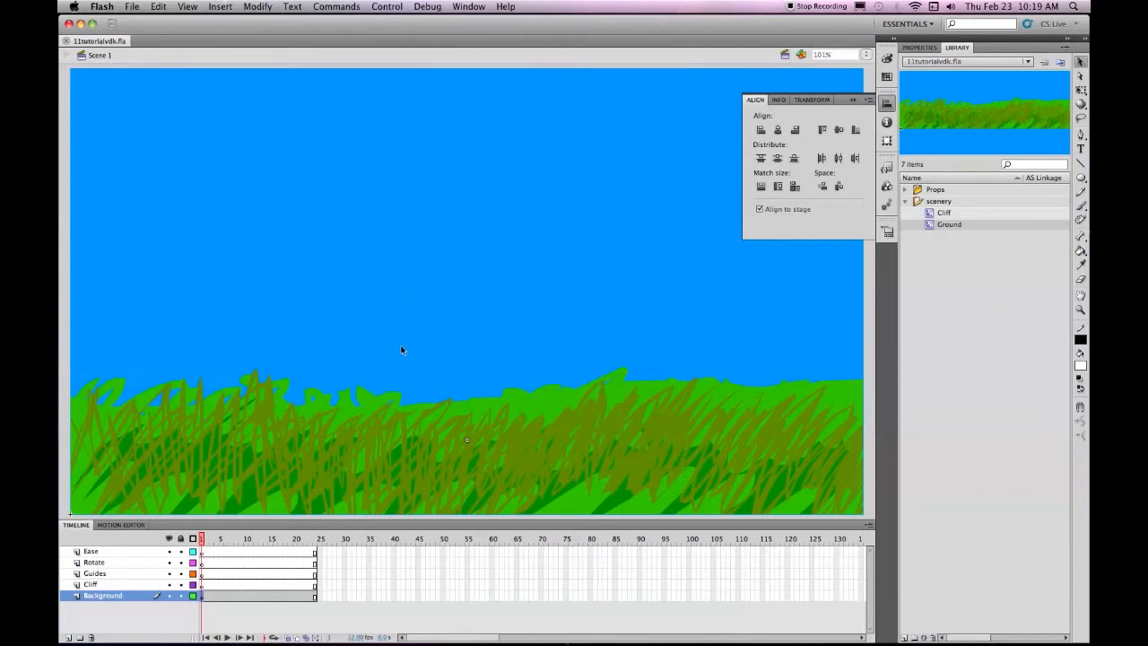
Lock the Background layer and place the Cliff symbol on frame 1 of the Cliff layer
left_click(181, 596)
key("super+k")
left_click(132, 588)
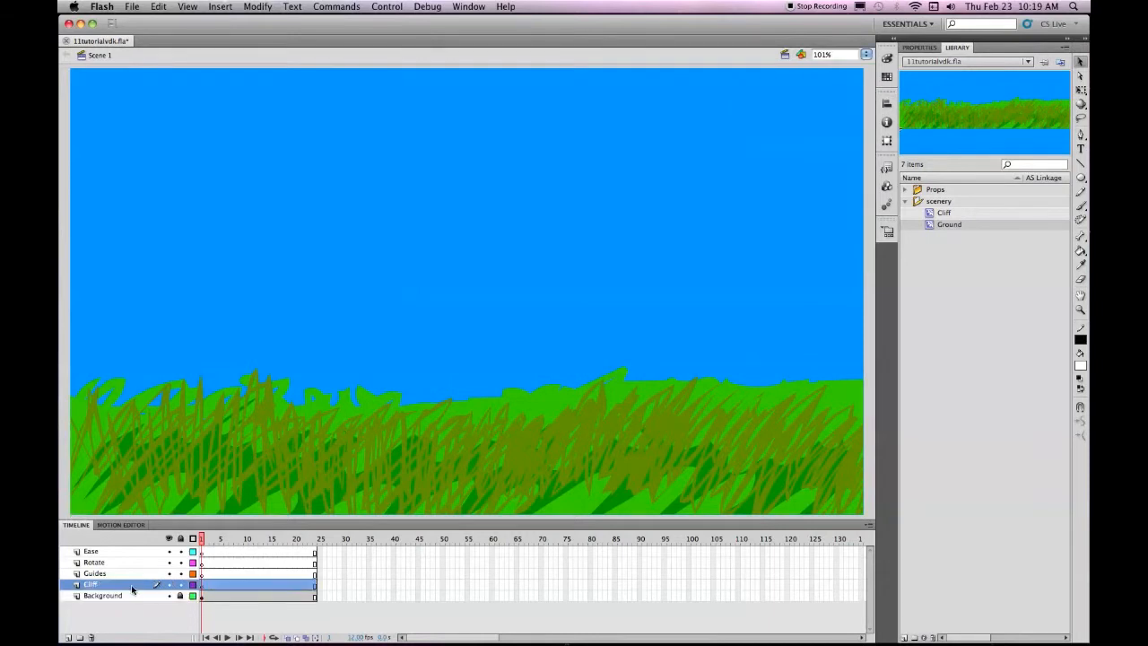
left_click(202, 587)
left_click(930, 213)
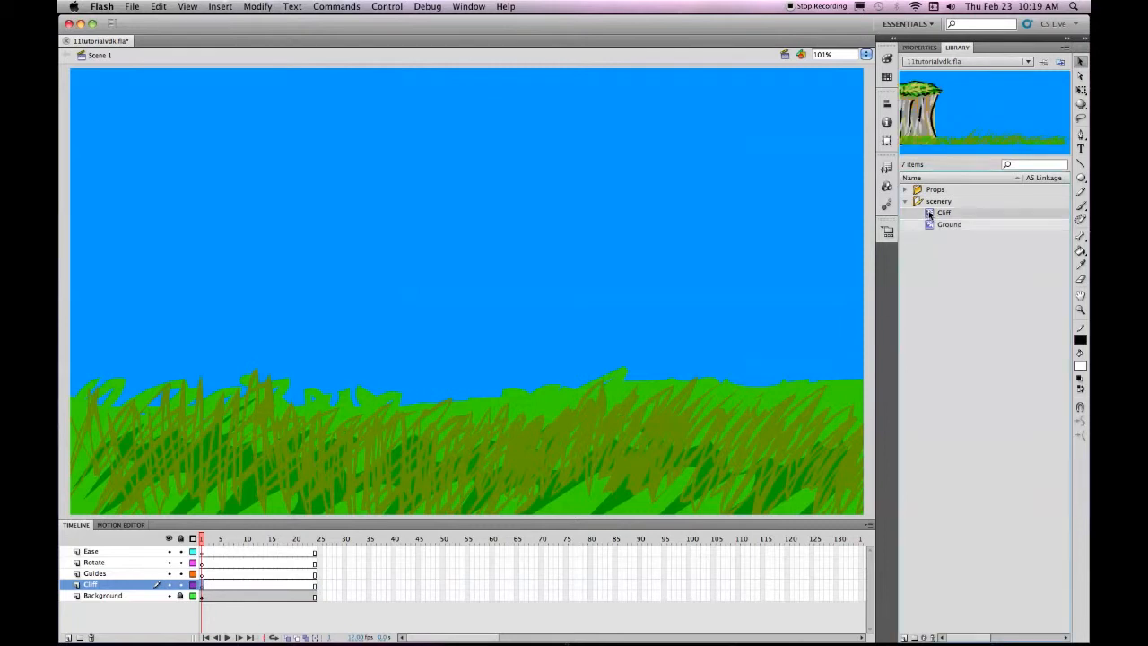
left_click_drag(380, 320, 384, 317)
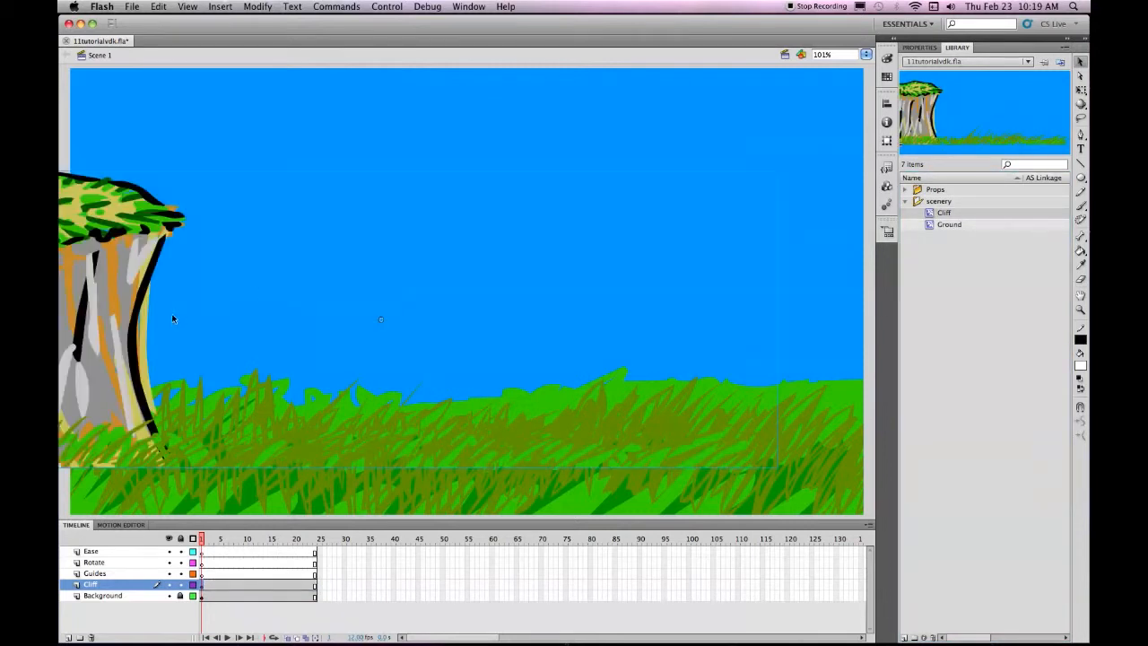
Align the Cliff instance to the left and bottom edges of the stage and save the document
left_click(886, 103)
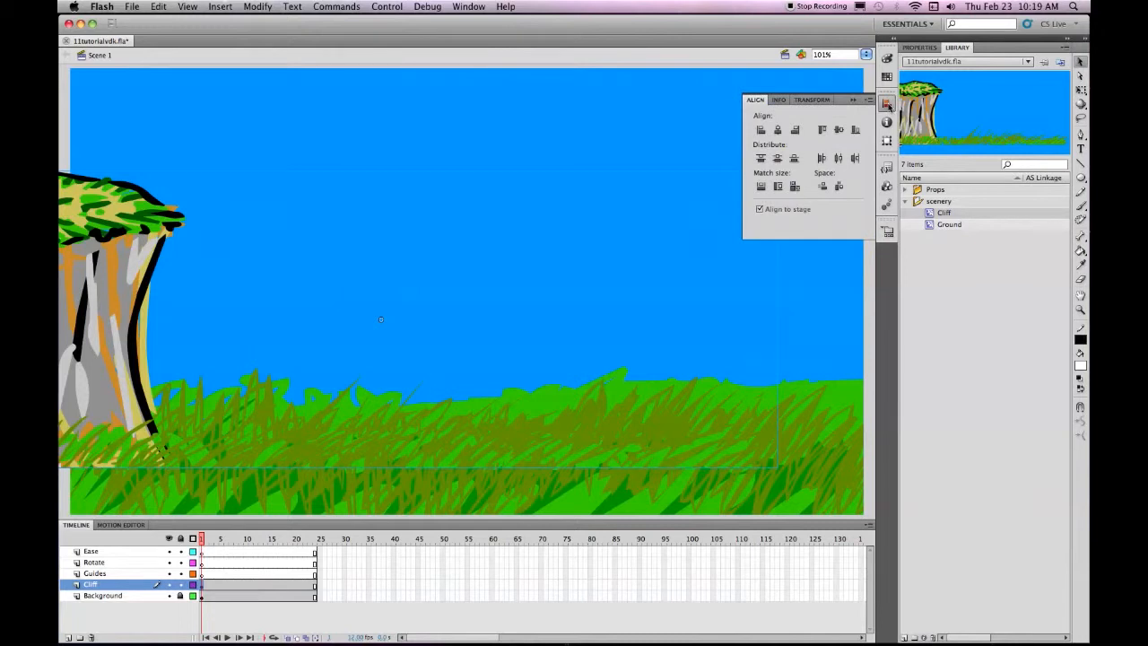
left_click(761, 131)
left_click(856, 130)
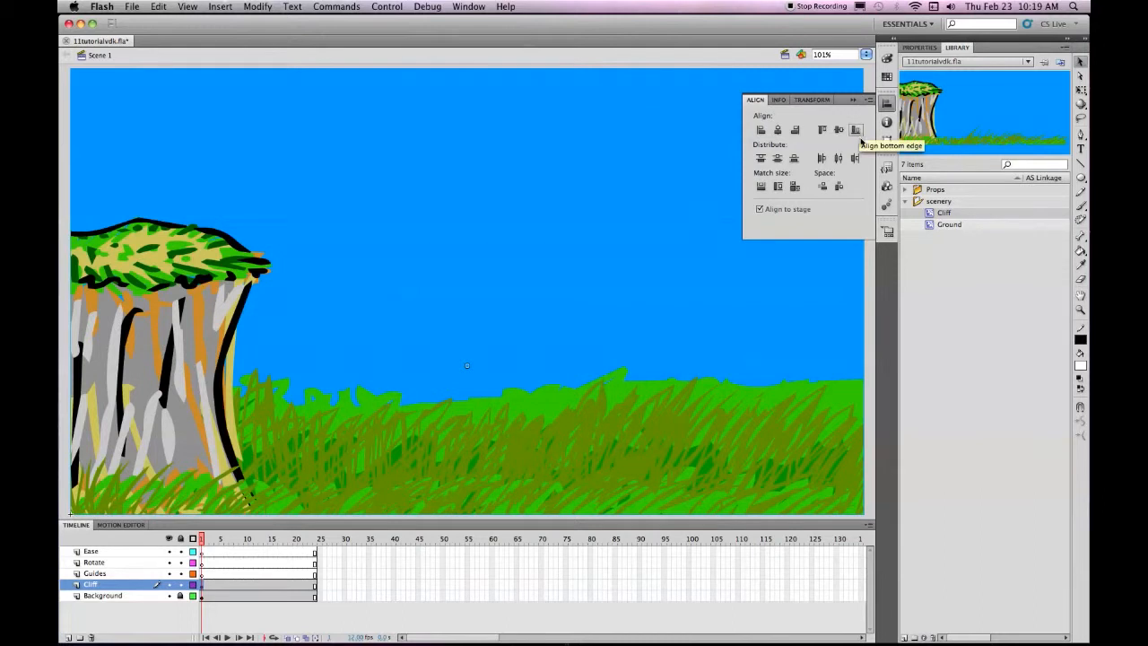
key("super+s")
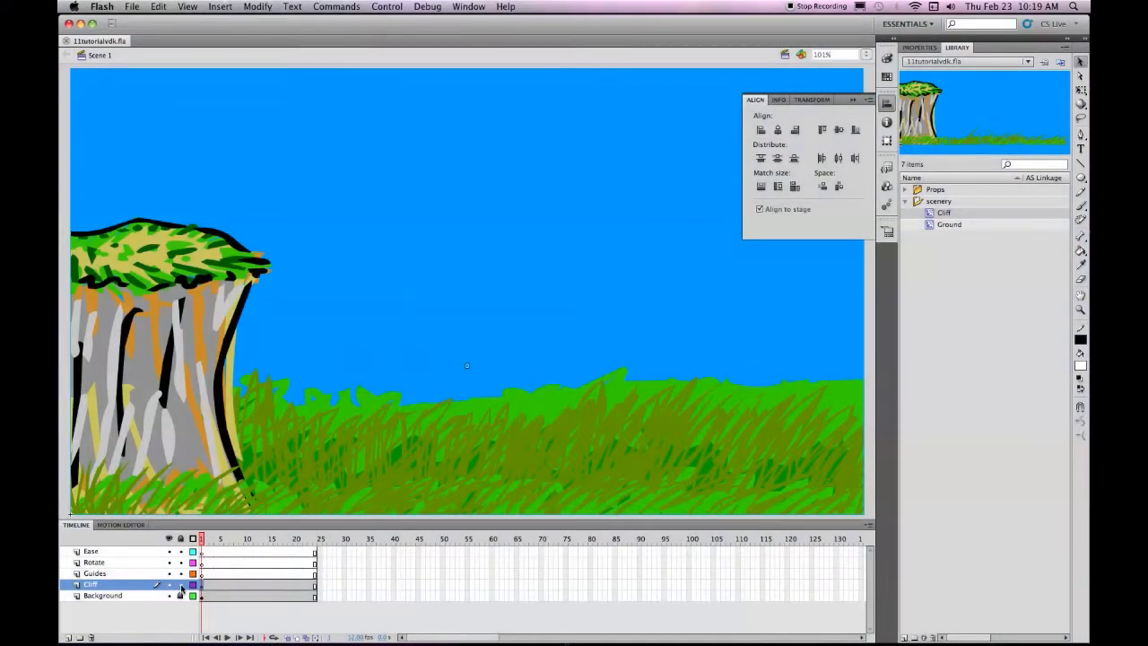
Lock every layer except Ease and make Ease the active layer
left_click(181, 585)
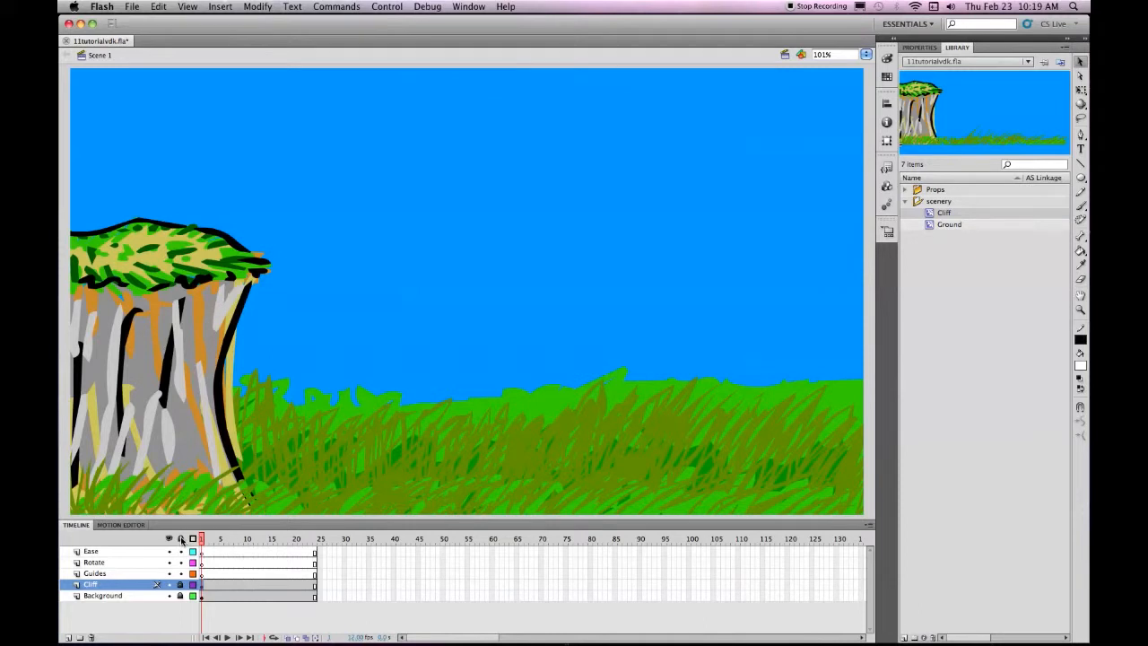
left_click(181, 539)
left_click(181, 551)
left_click(137, 553)
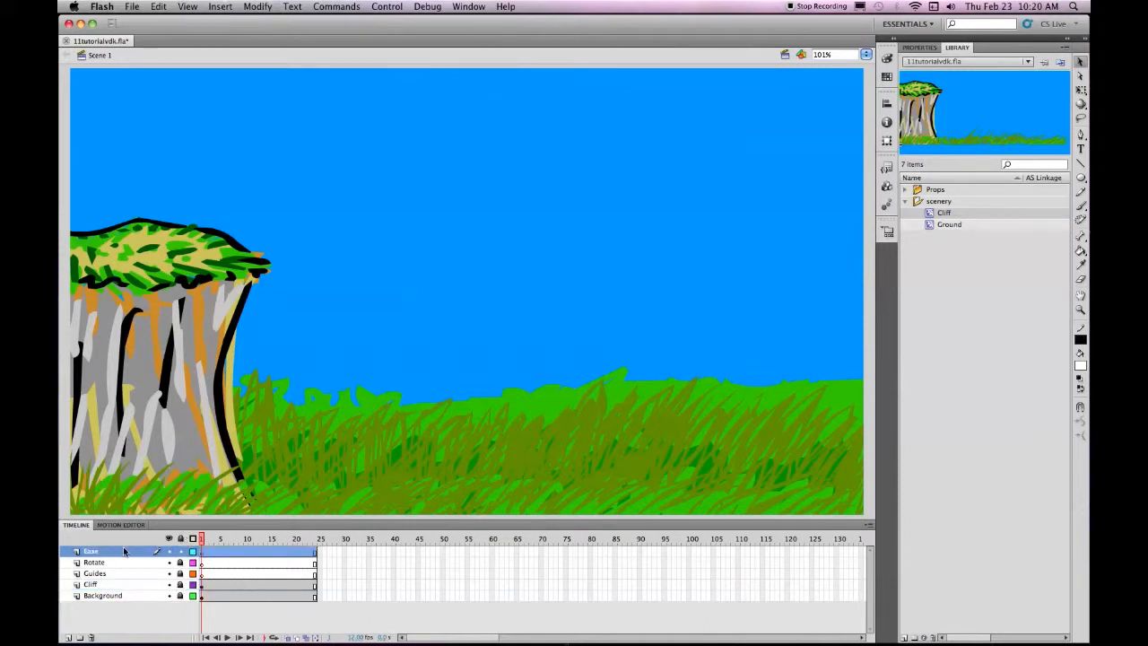
Place the Anvil symbol from the Props folder in the sky beside the cliff on frame 1 of the Ease layer
left_click(202, 555)
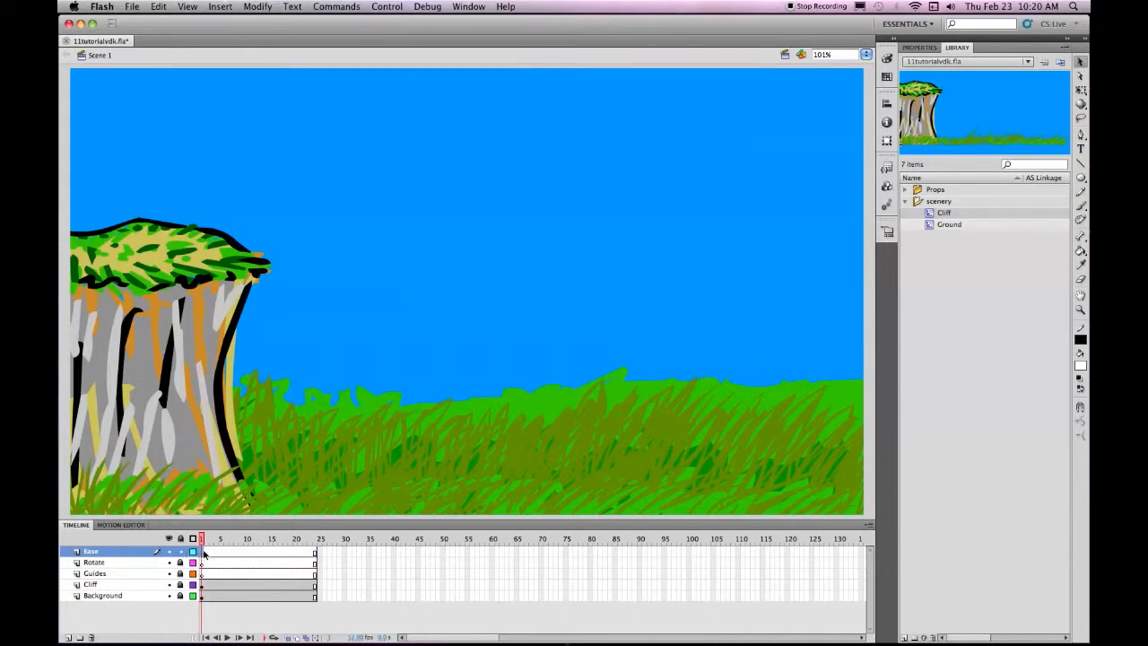
left_click(120, 552)
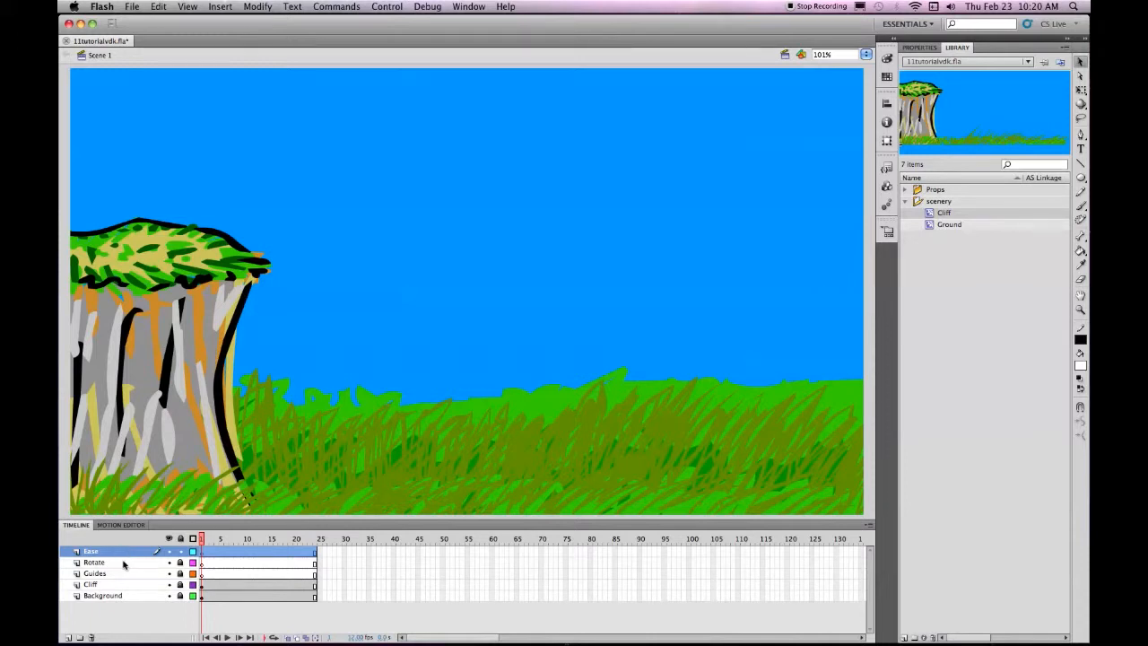
left_click(204, 555)
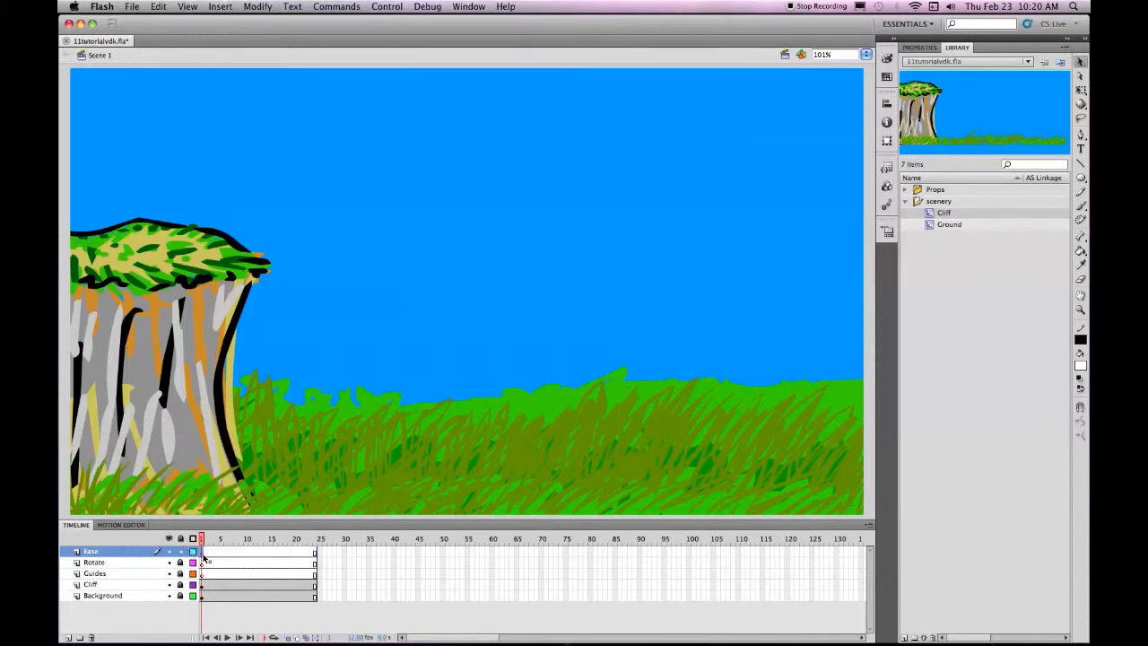
left_click(906, 201)
left_click(906, 190)
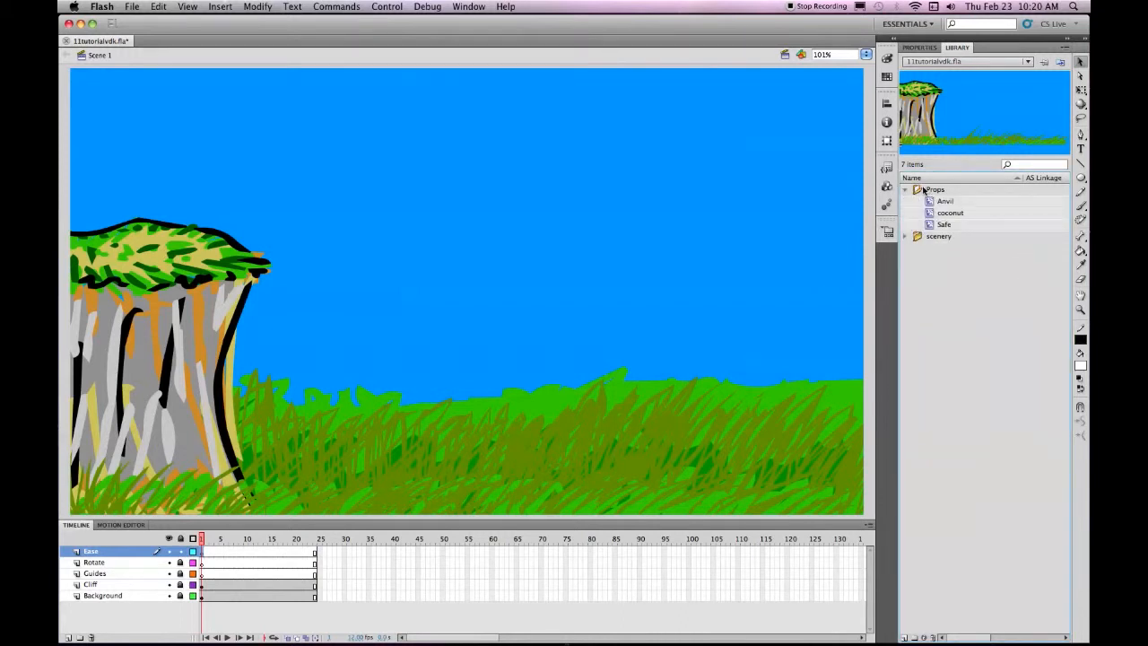
left_click(933, 202)
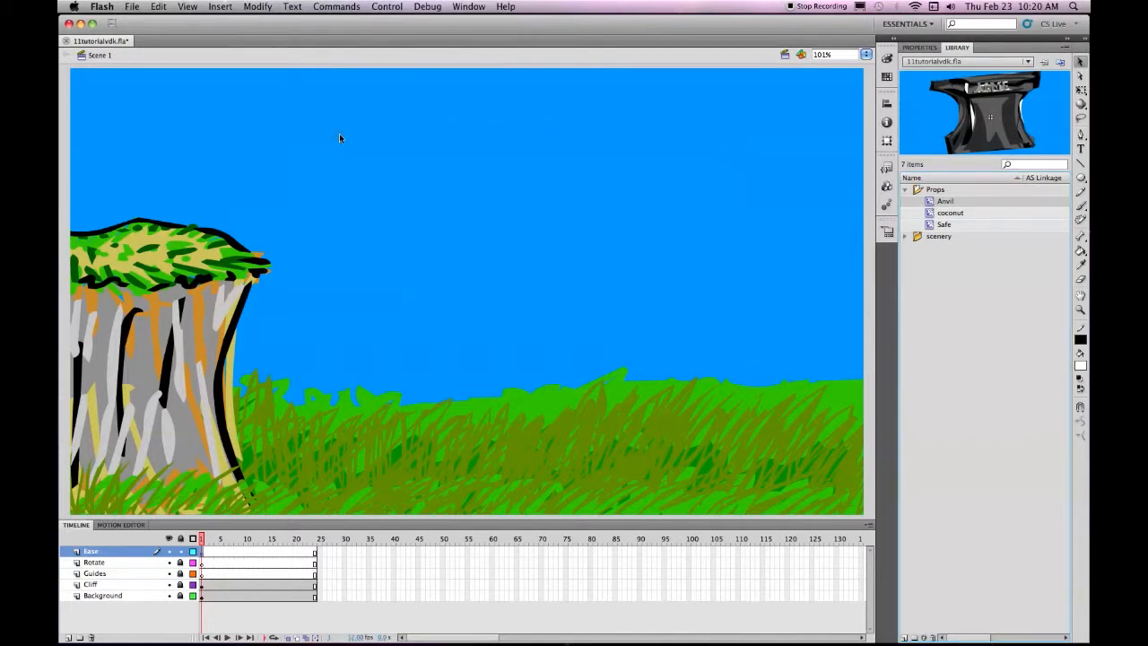
mouse_move(339, 133)
left_mouse_down()
mouse_move(350, 129)
mouse_move(331, 134)
mouse_move(341, 141)
left_mouse_up()
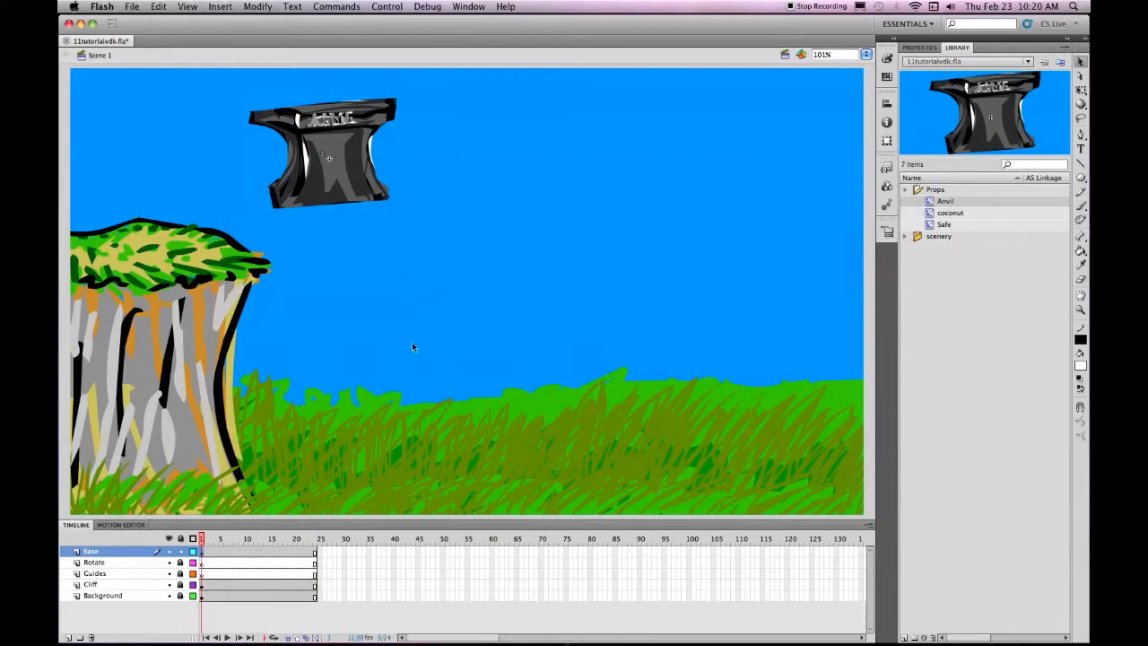
Create a motion tween on the Ease layer and move the anvil straight down onto the grass at frame 12
left_click(256, 556)
right_click(257, 555)
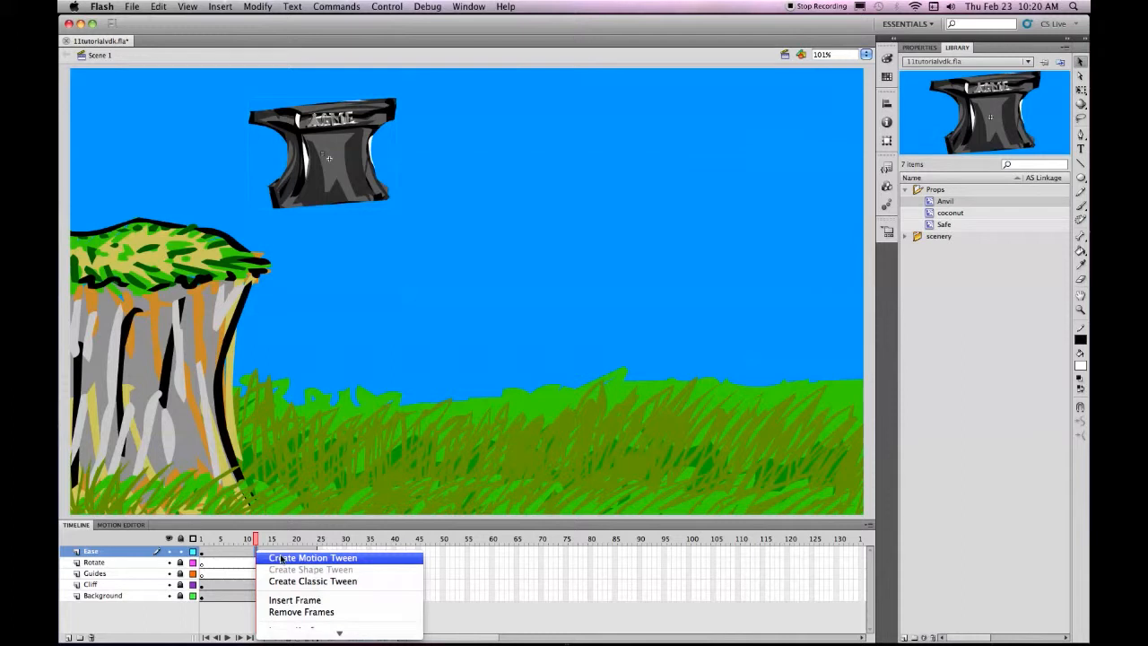
left_click(280, 559)
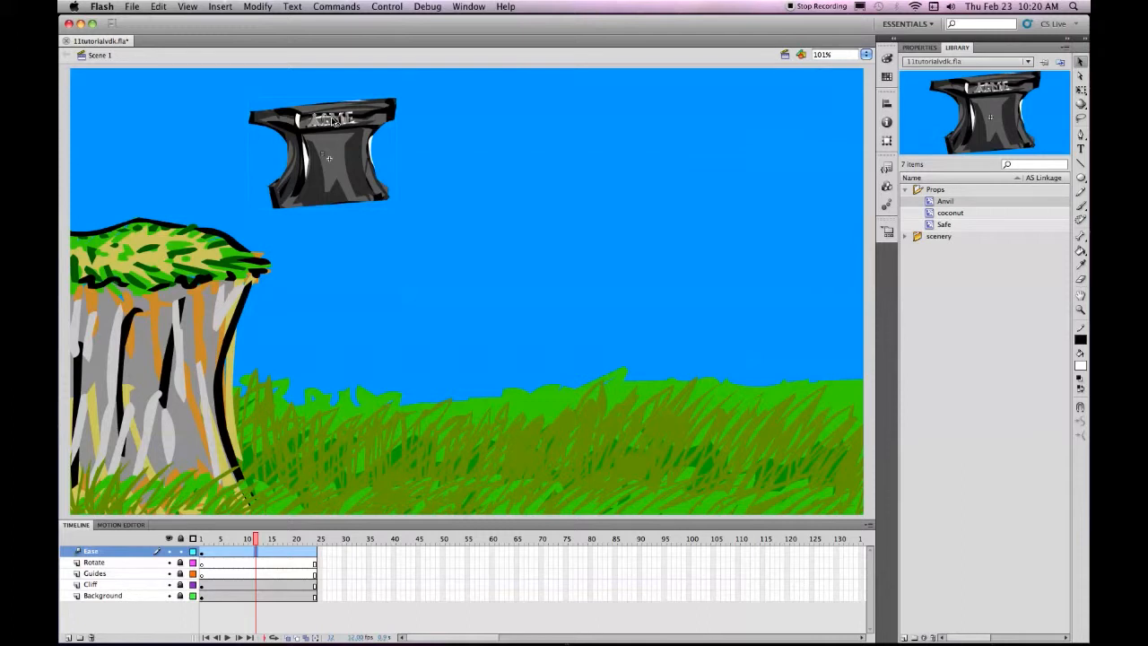
left_click_drag(331, 121, 335, 415)
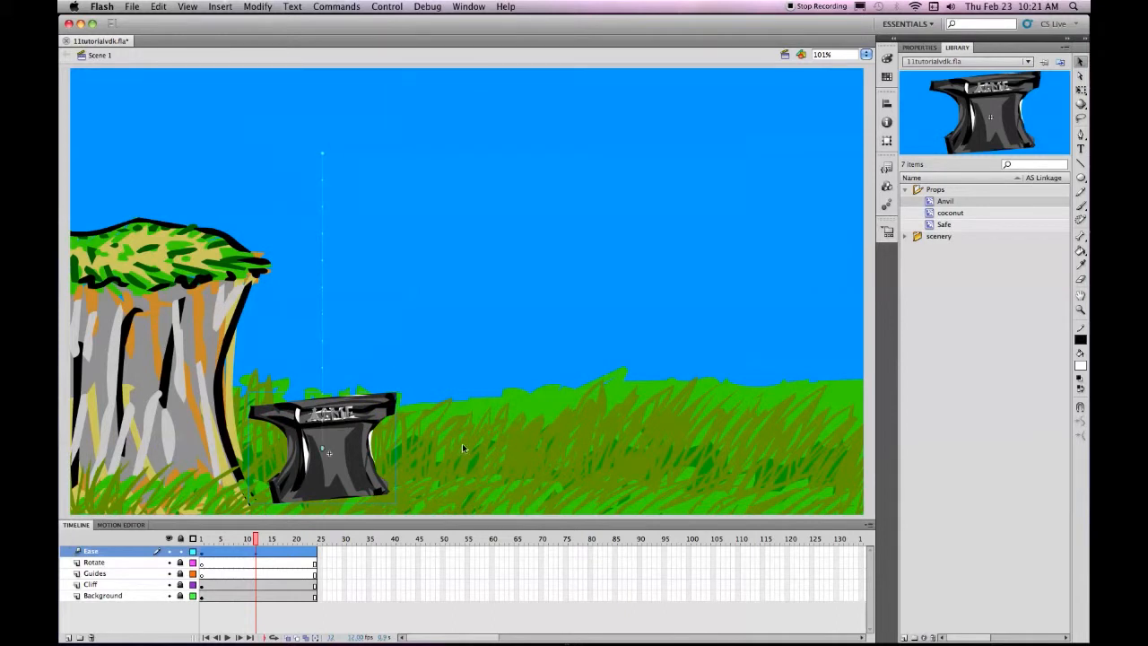
Move the anvil straight back up to its starting height at frame 24 and save the document
left_click(314, 555)
left_click_drag(335, 431, 354, 150)
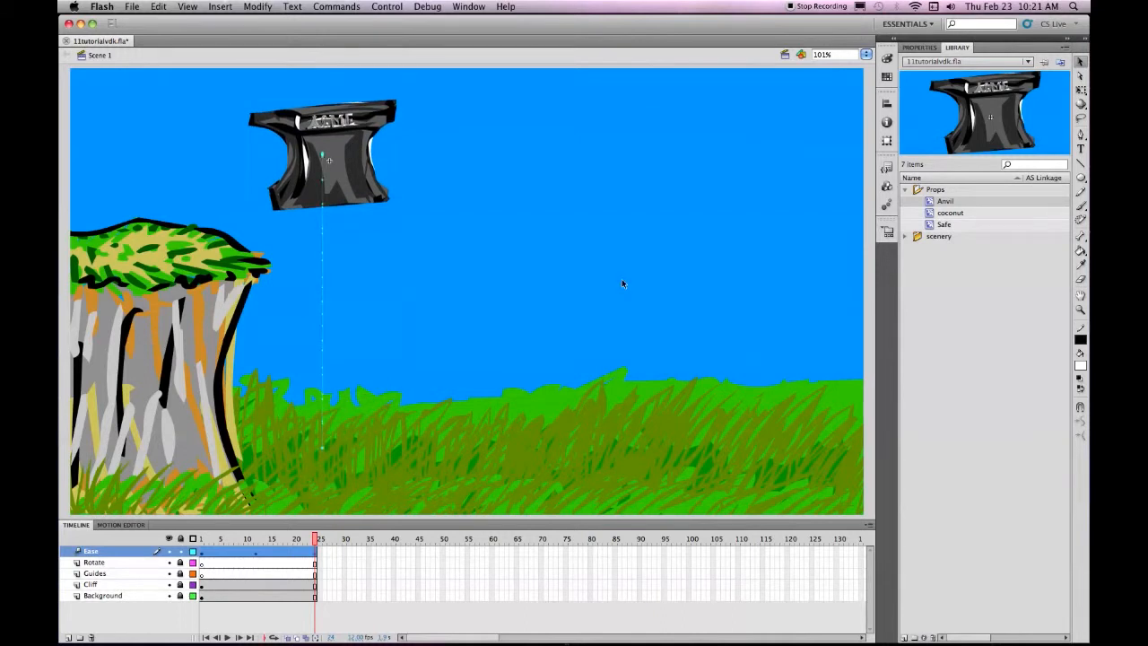
key("super+s")
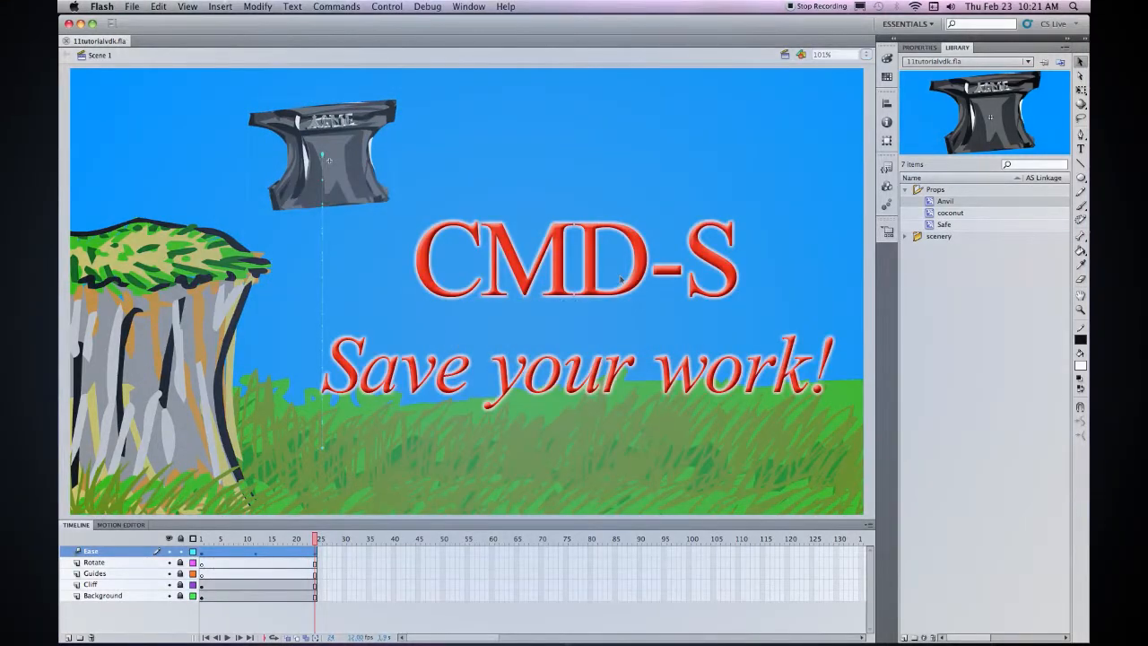
Test the movie to preview the anvil's motion and close the preview
key("super+Return")
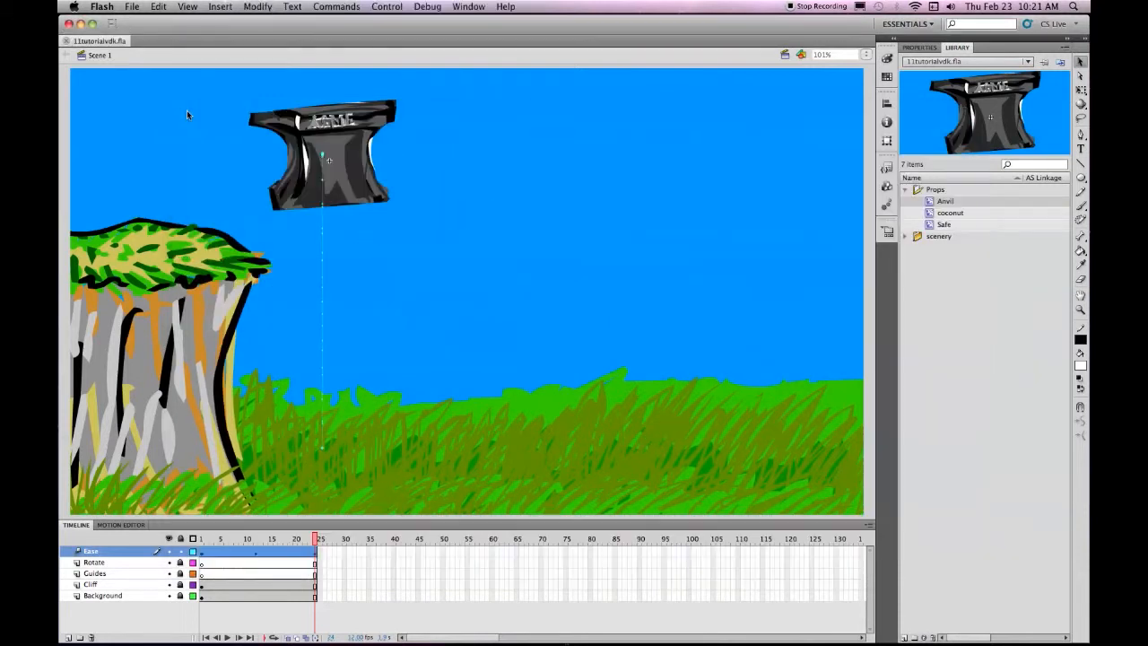
left_click(188, 114)
Show the anvil's motion tween at frame 12 in the Motion Editor and enlarge the editor's area
left_click(257, 557)
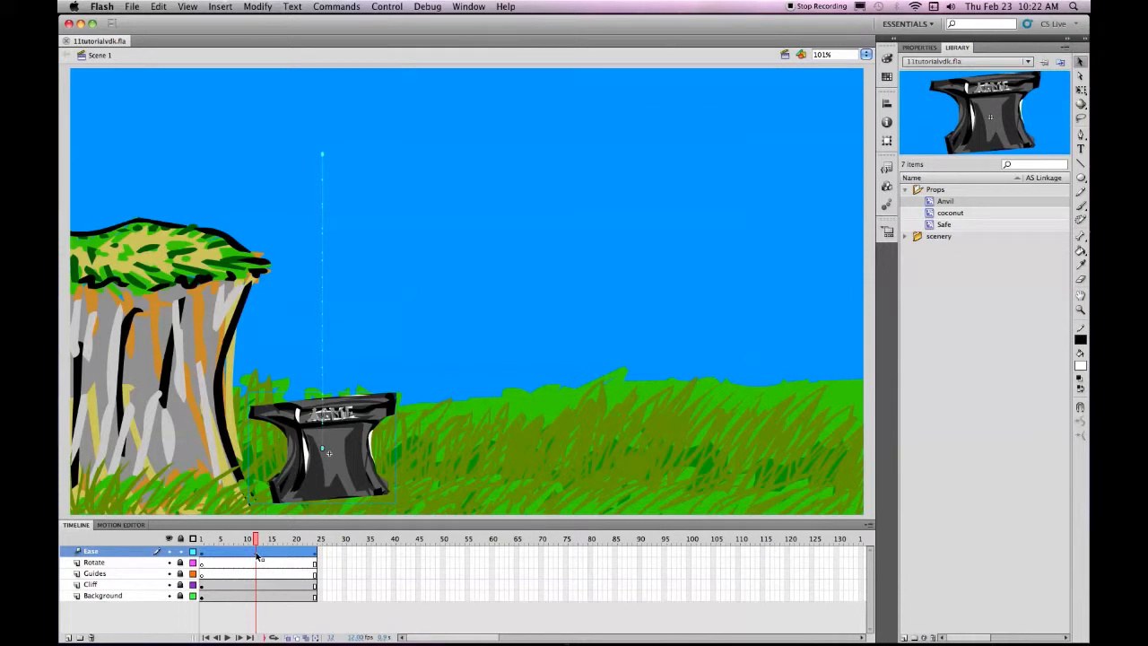
left_click(122, 525)
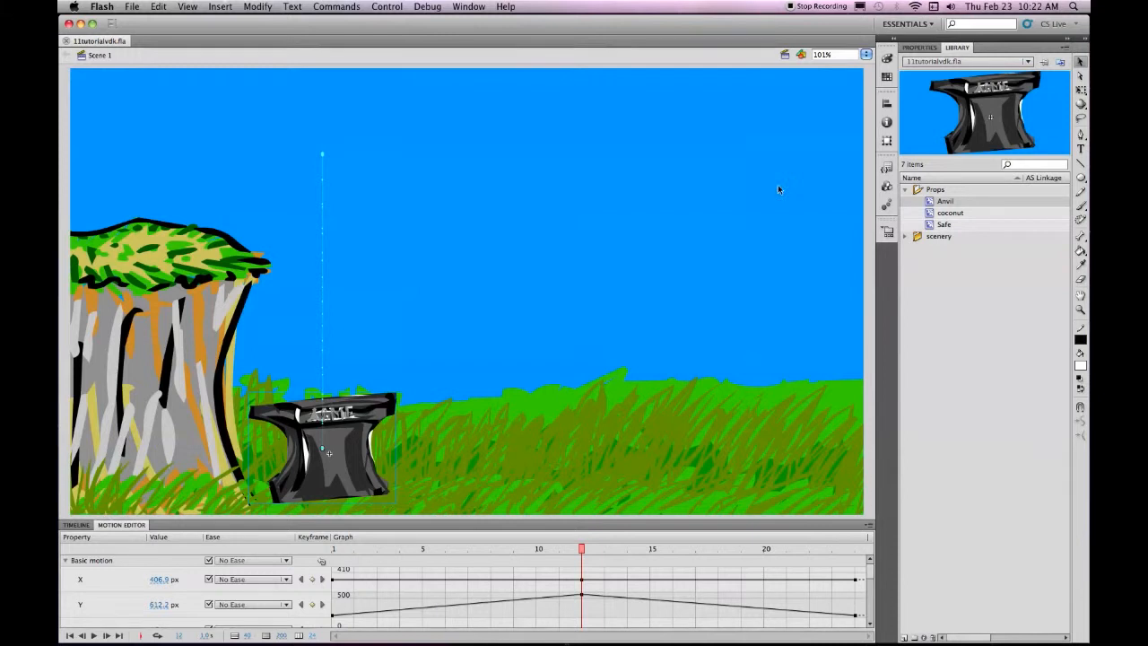
left_click_drag(538, 520, 528, 331)
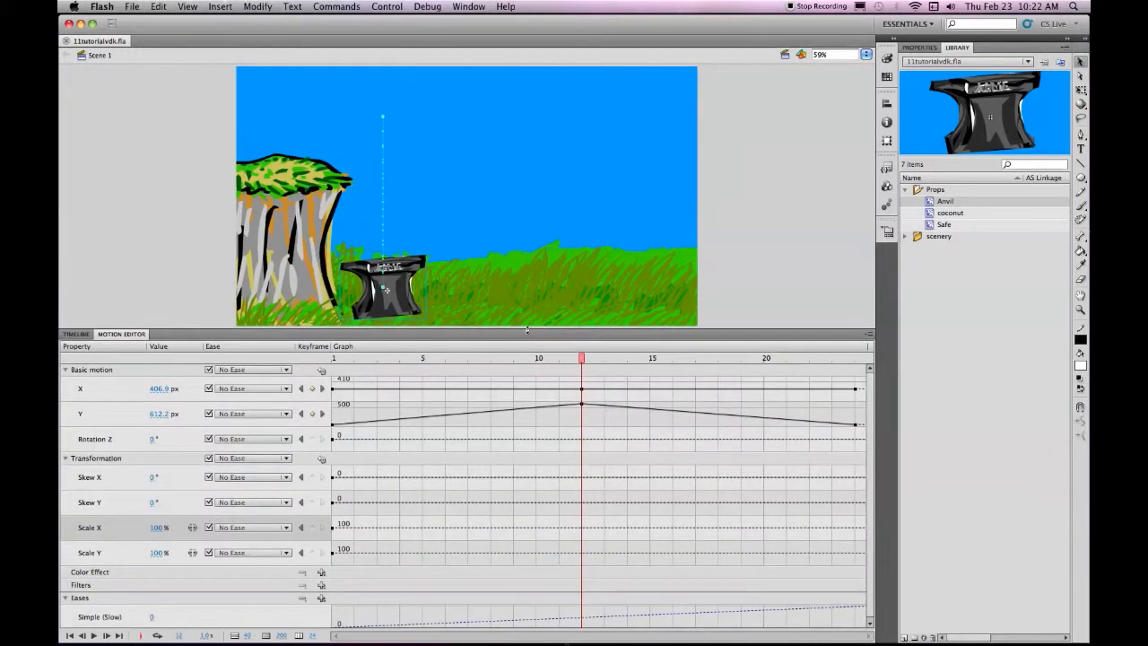
Fit the stage in the window above a taller Motion Editor and show the rulers
left_click(867, 55)
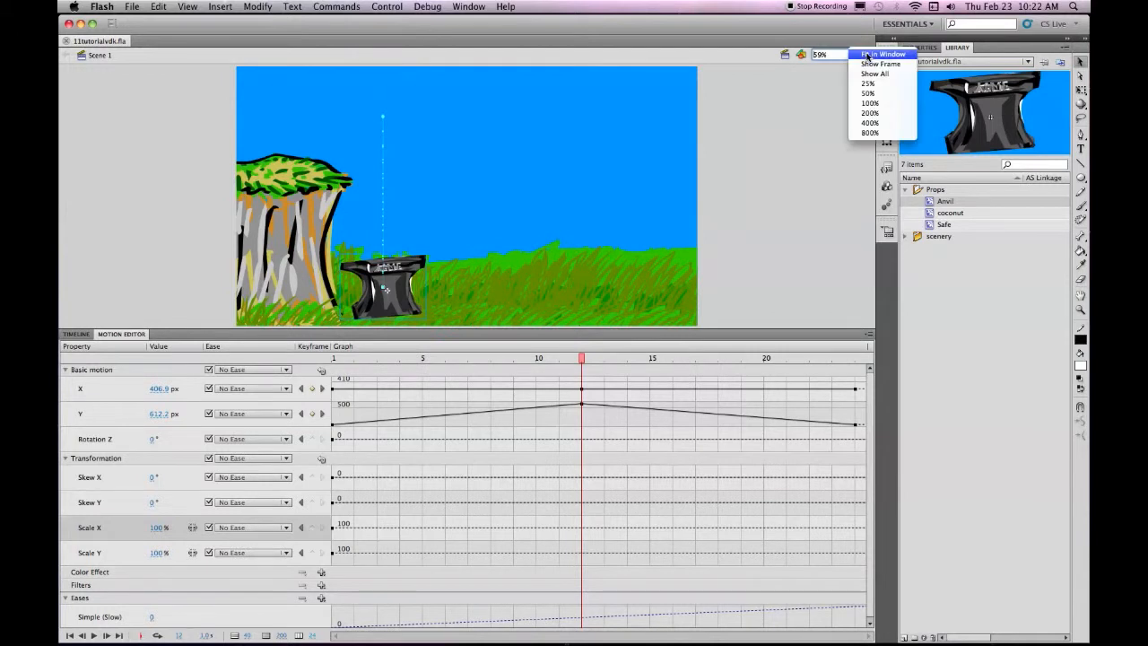
left_click(867, 55)
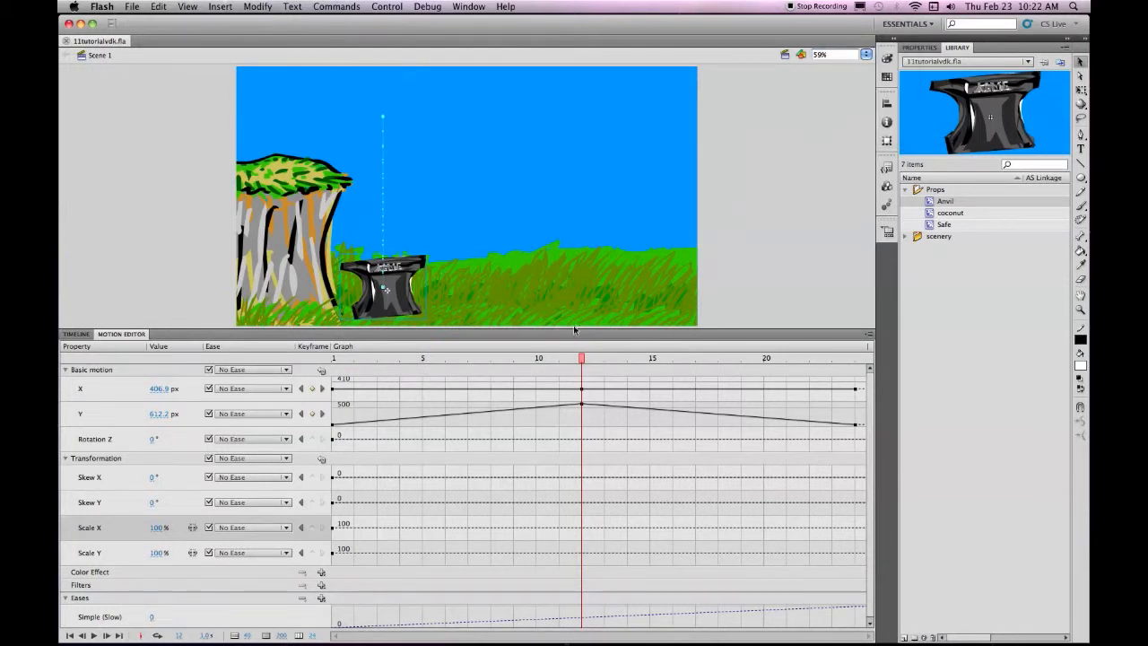
left_click_drag(577, 326, 574, 259)
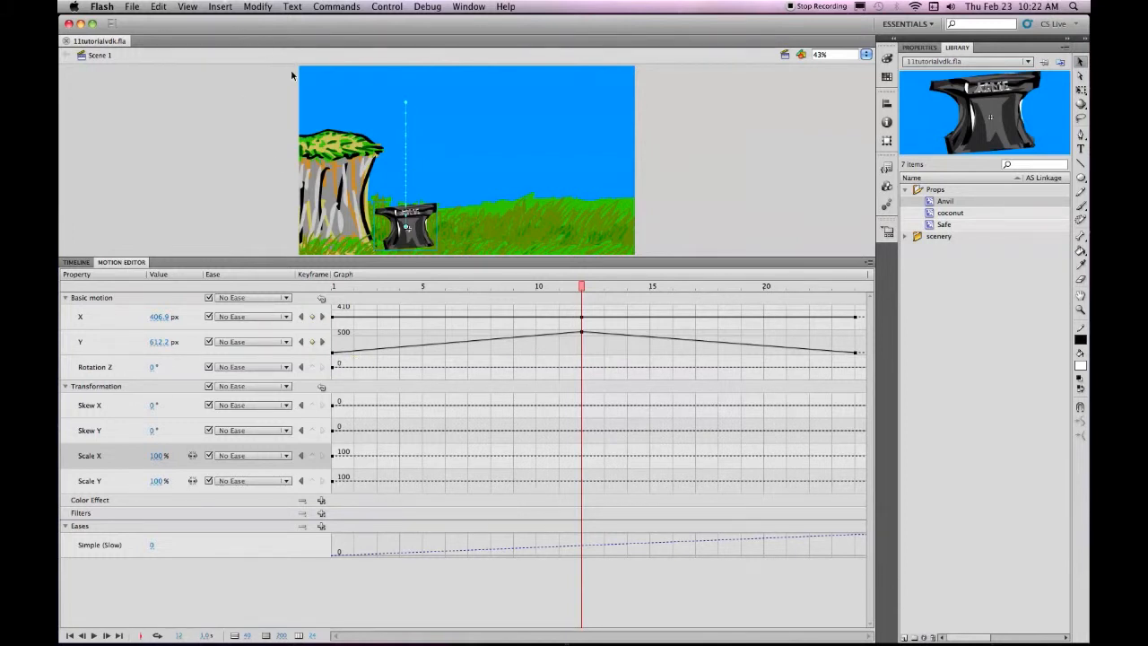
left_click(192, 8)
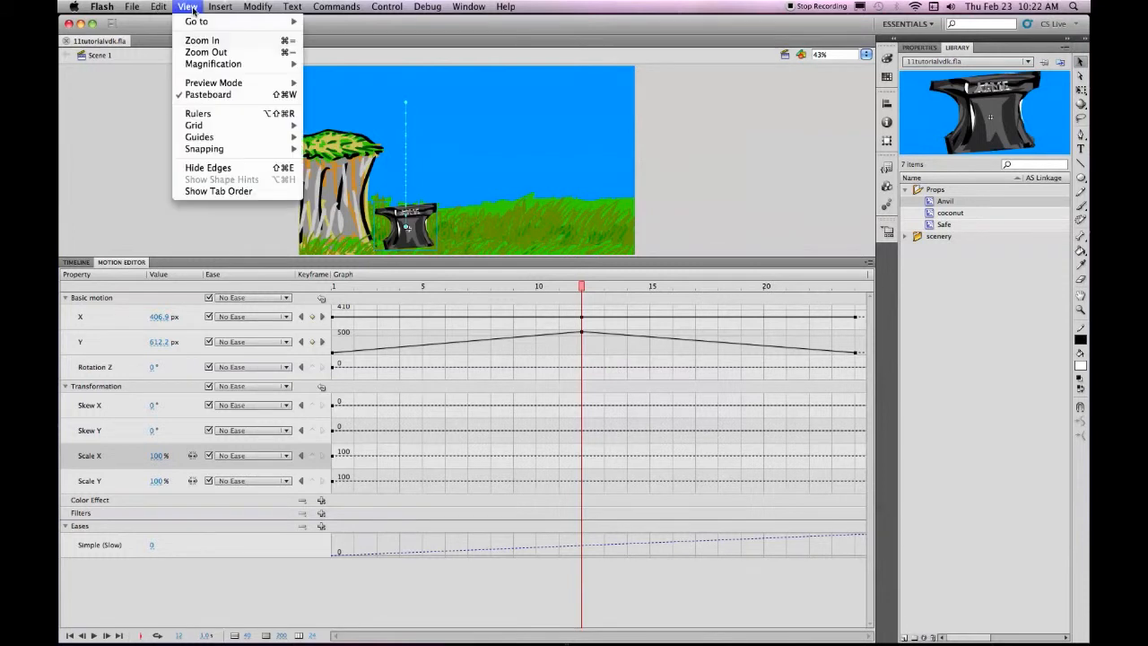
left_click(197, 114)
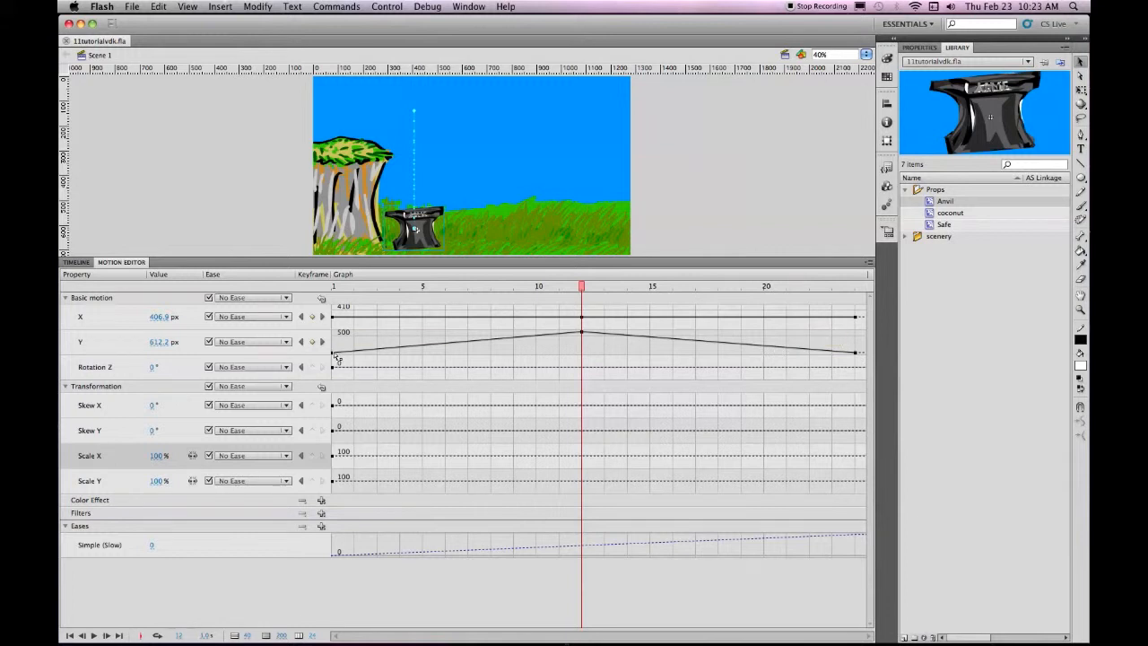
Add Scale X and Scale Y keyframes to the anvil's tween at frames 12 and 11
mouse_move(339, 357)
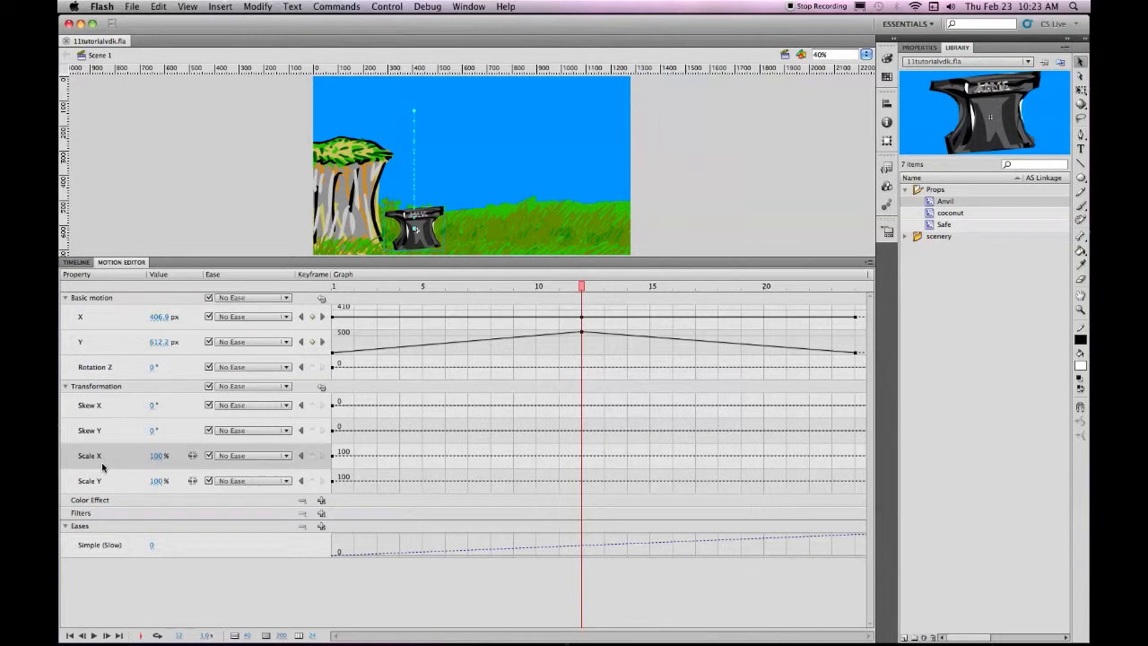
left_click(581, 457, "super")
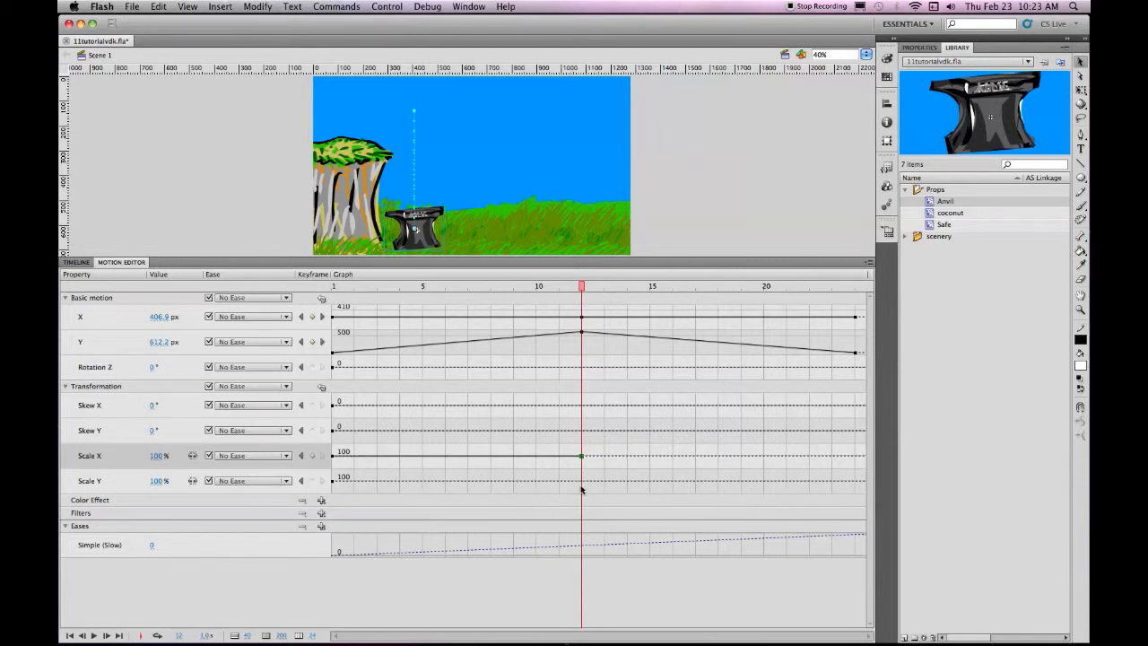
left_click(582, 483, "super")
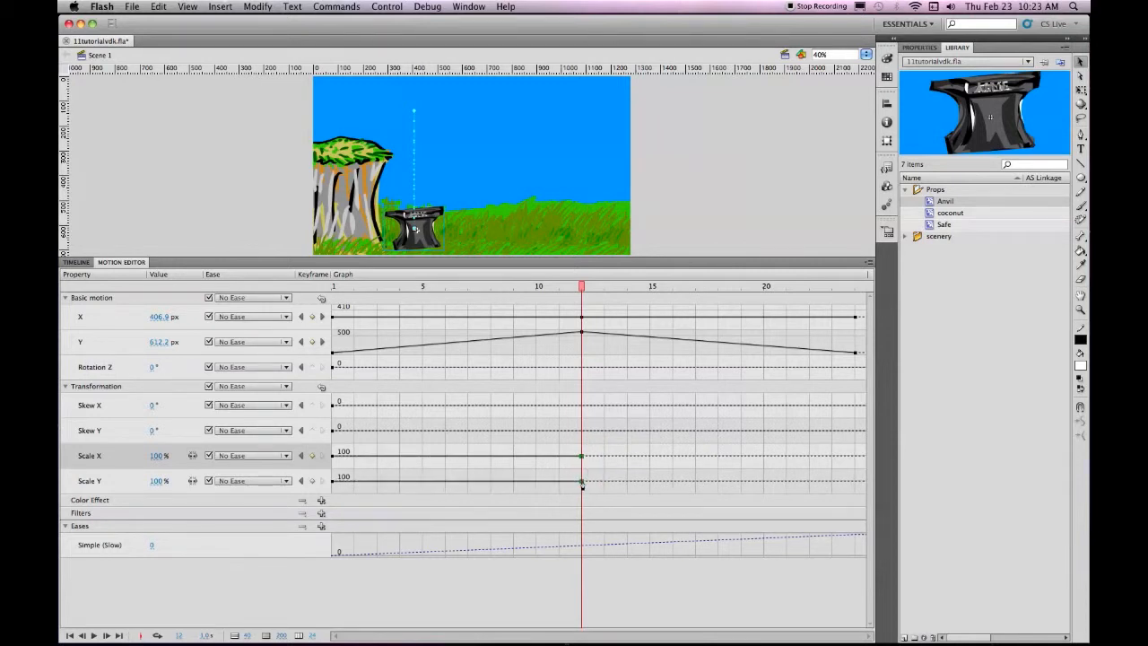
left_click(559, 285)
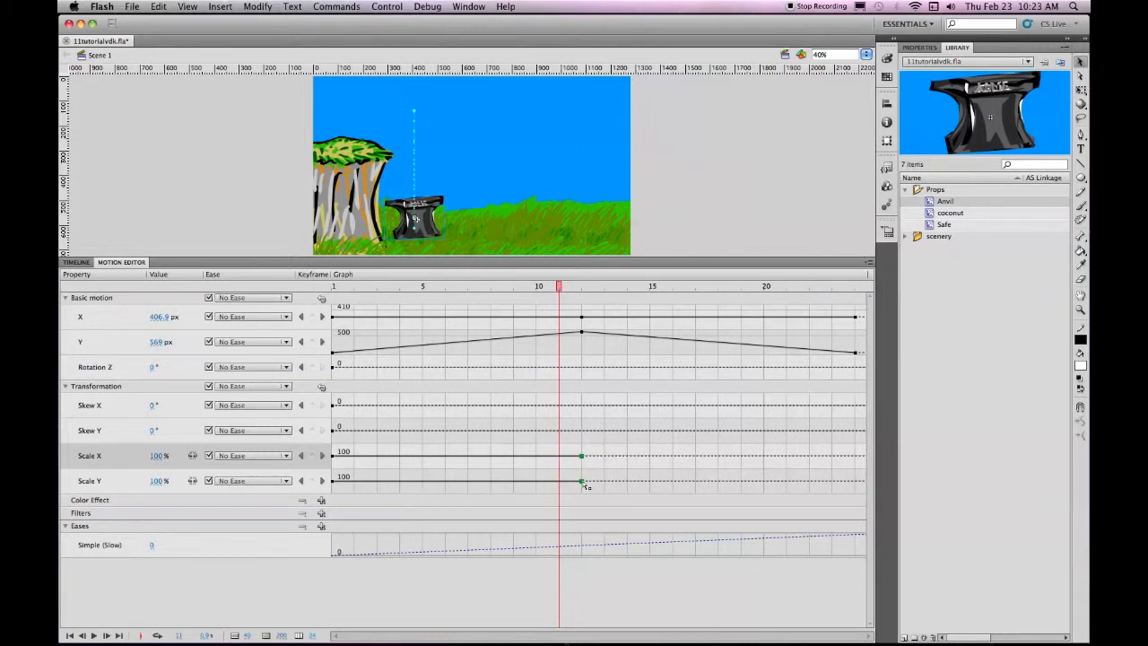
mouse_move(562, 458)
left_click(558, 456, "super")
Add Scale X and Scale Y keyframes to the anvil's tween at frames 13 and 24
left_click_drag(560, 287, 603, 286)
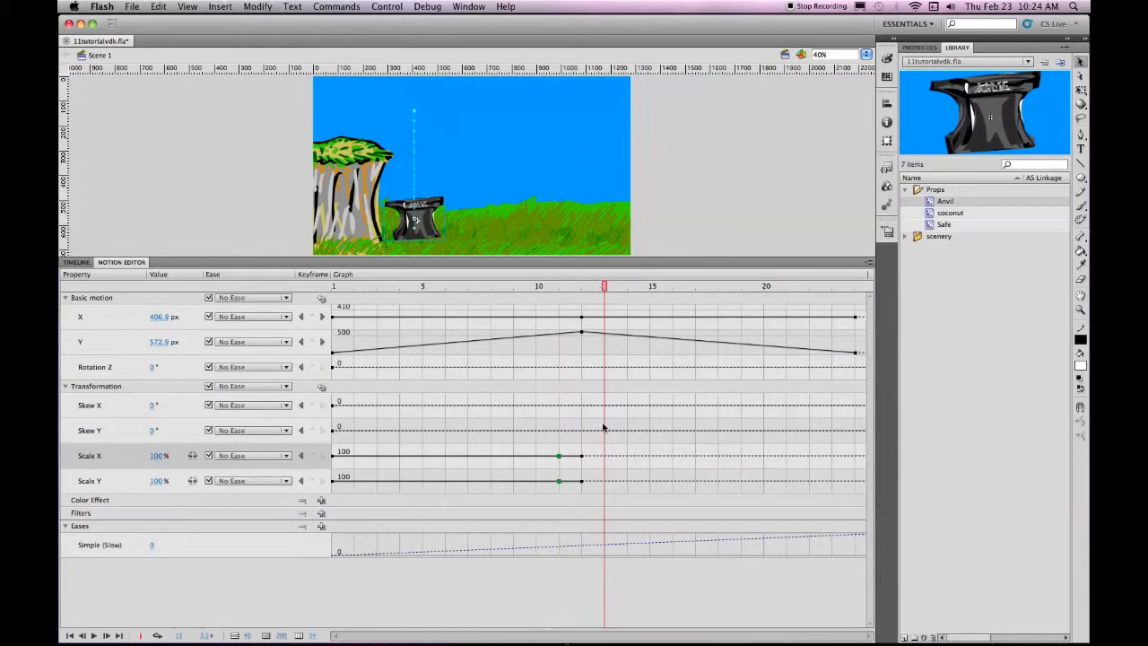
left_click(604, 456, "super")
mouse_move(606, 483)
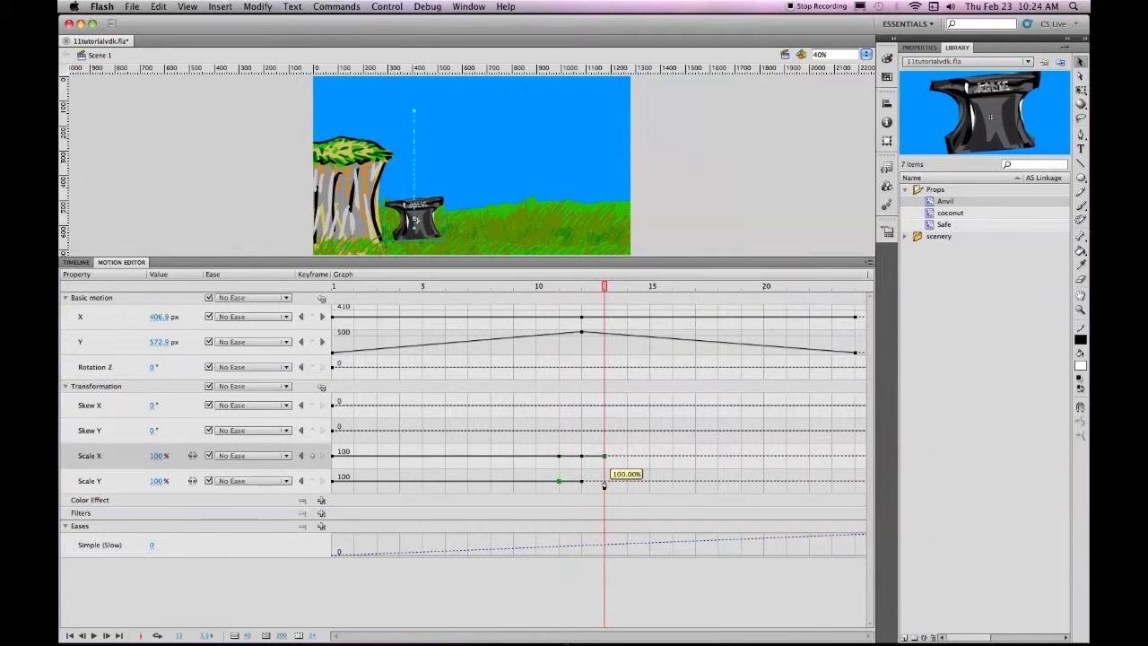
left_click(604, 482, "super")
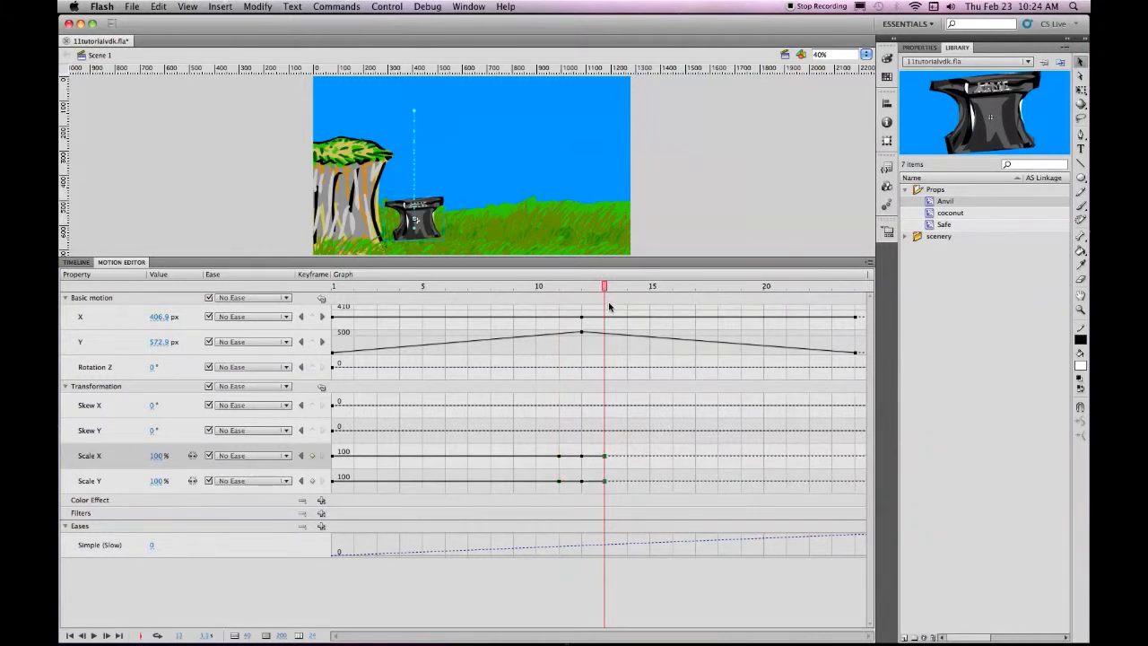
left_click_drag(604, 287, 855, 293)
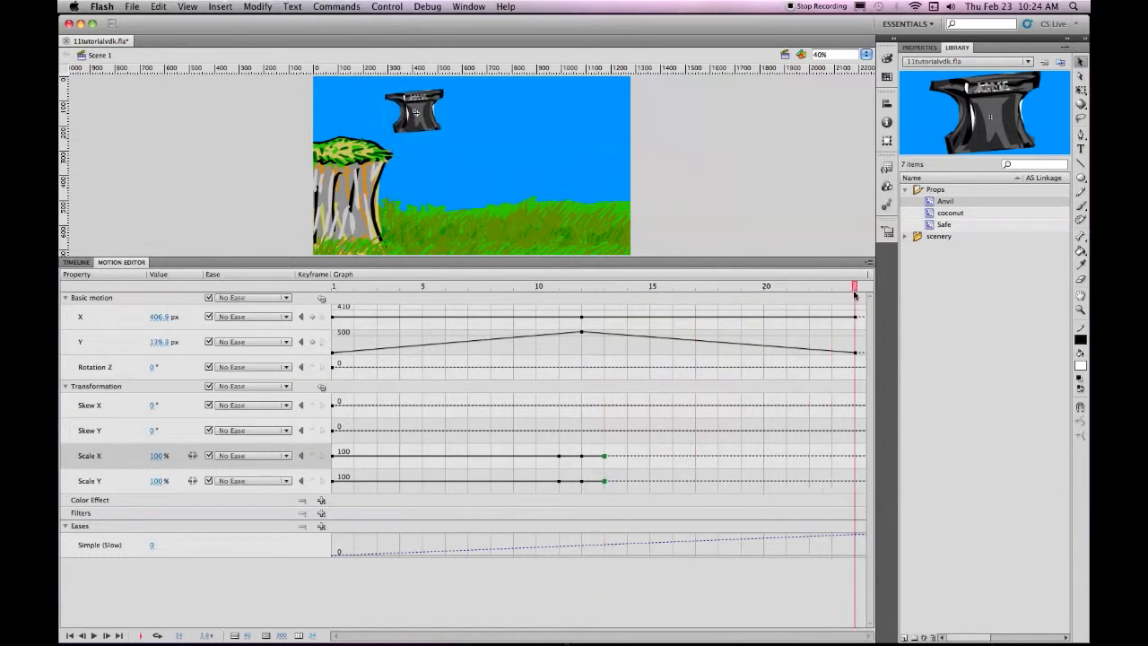
left_click(852, 459, "super")
left_click(856, 483, "super")
Stretch the anvil at frame 11 by setting Scale X to 80% and Scale Y to 120%
left_click_drag(856, 287, 584, 313)
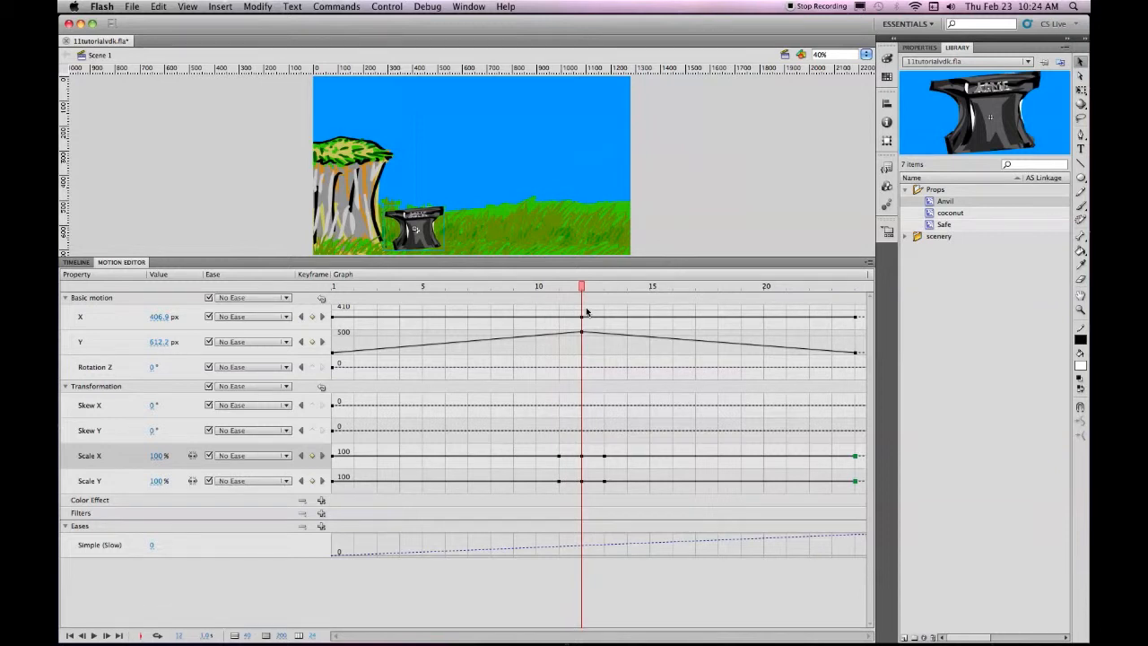
left_click_drag(585, 312, 560, 312)
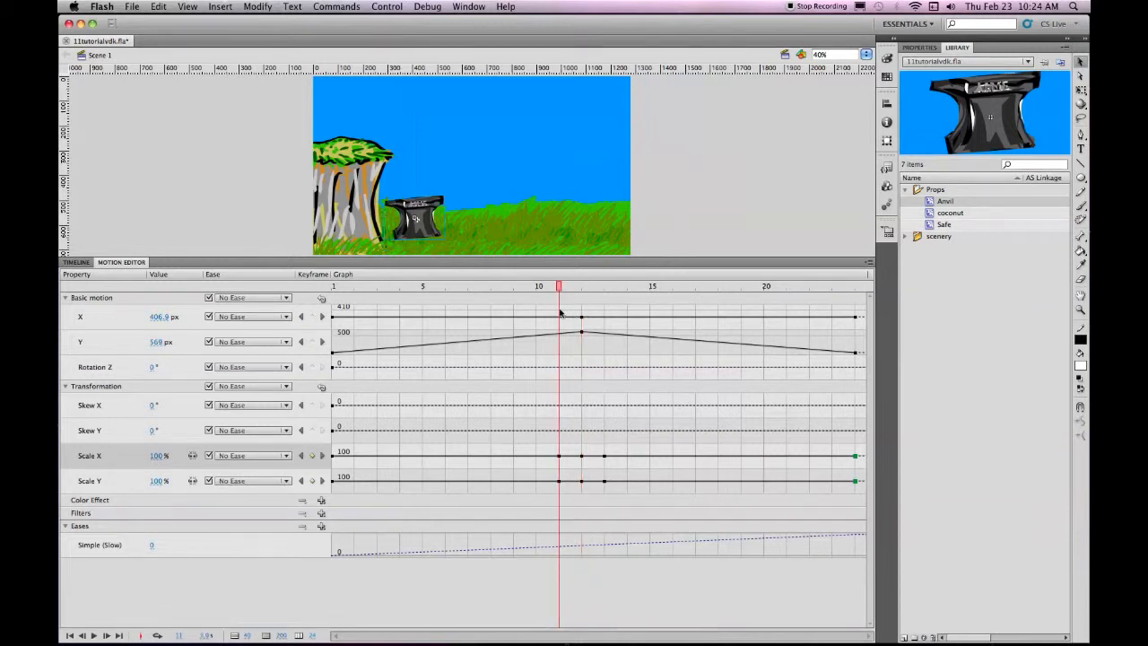
left_click(560, 455, "super")
left_click(156, 456)
type("80")
left_click(135, 462)
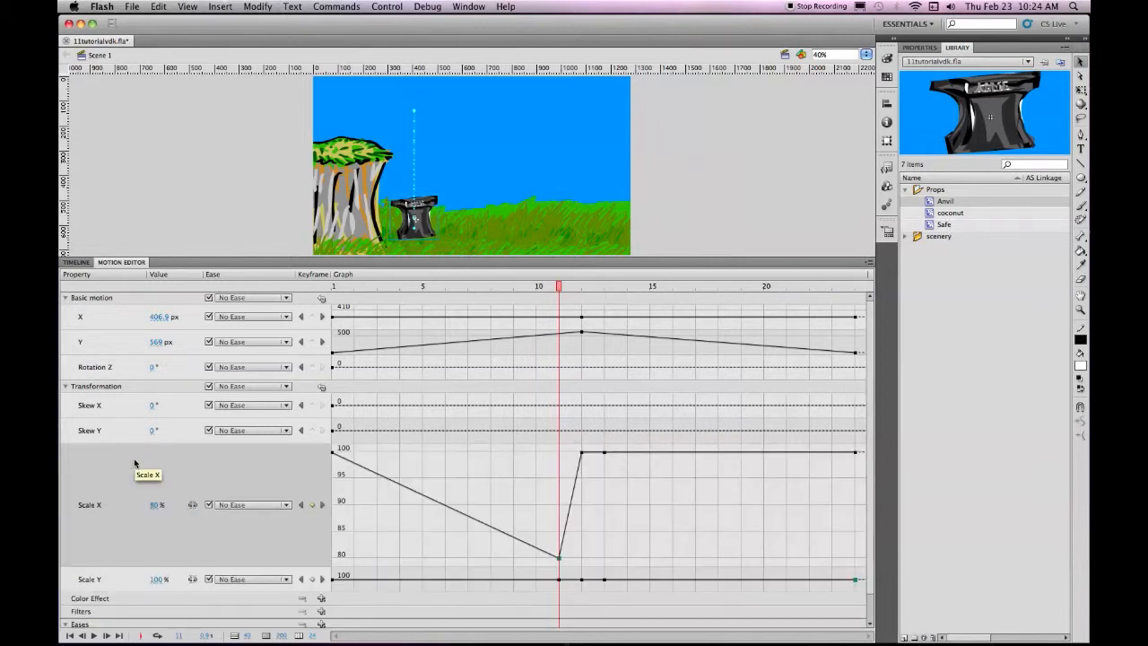
left_click(155, 578)
type("120")
left_click(134, 580)
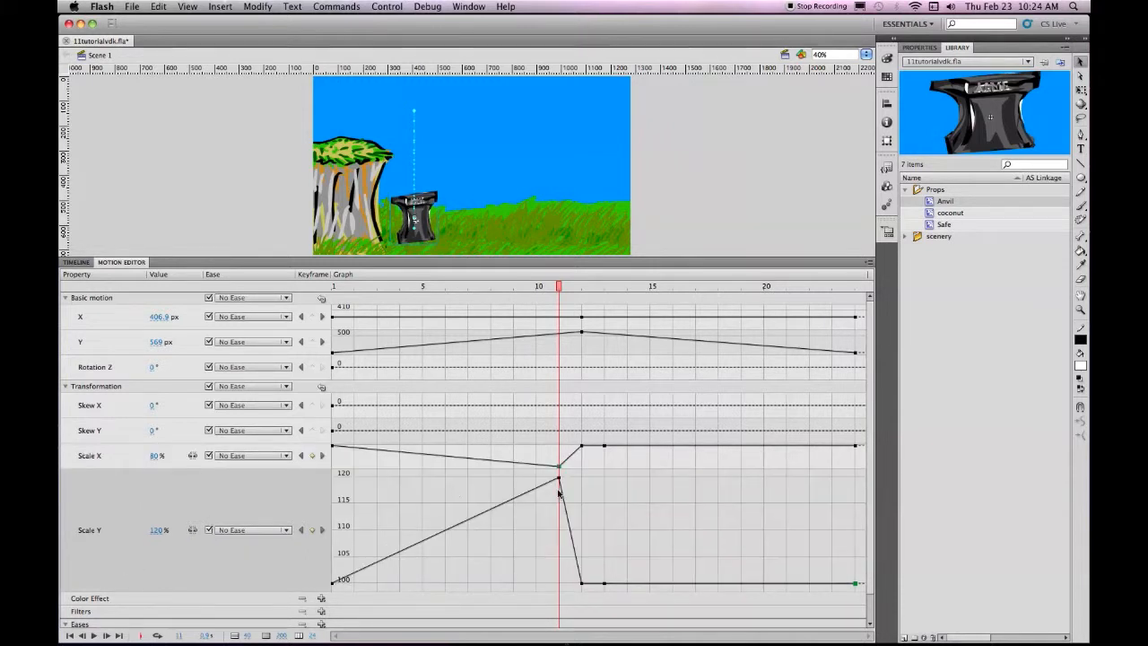
Squash the anvil at frame 12 by setting Scale X to 120% and Scale Y to 80%
left_click(583, 285)
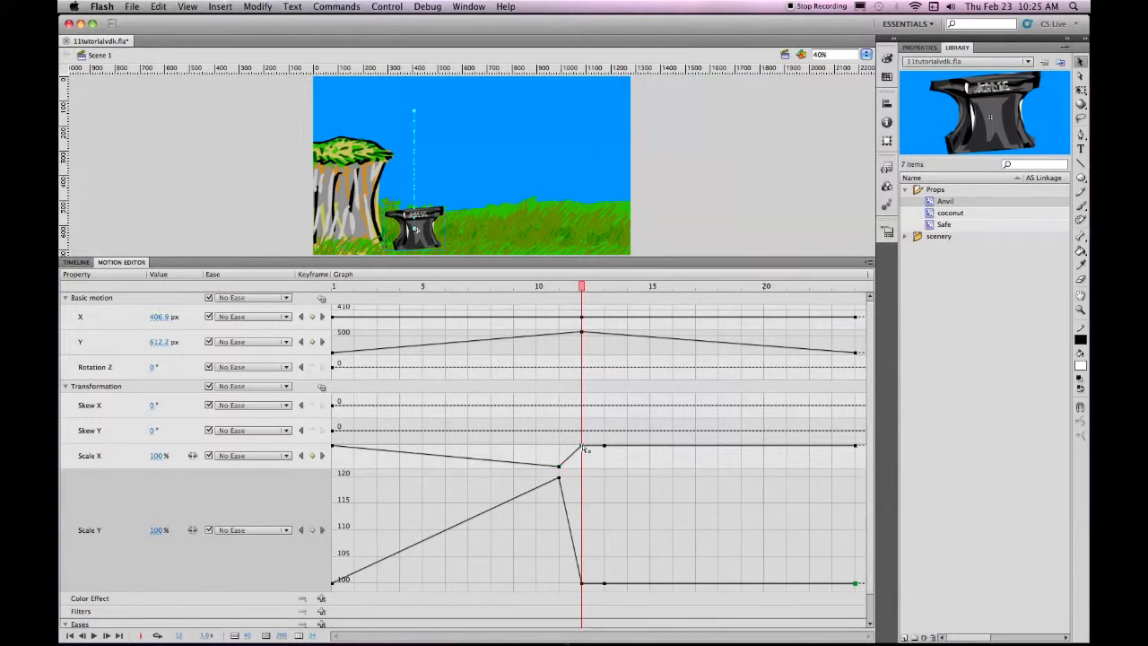
left_click(157, 457)
type("120")
left_click(158, 530)
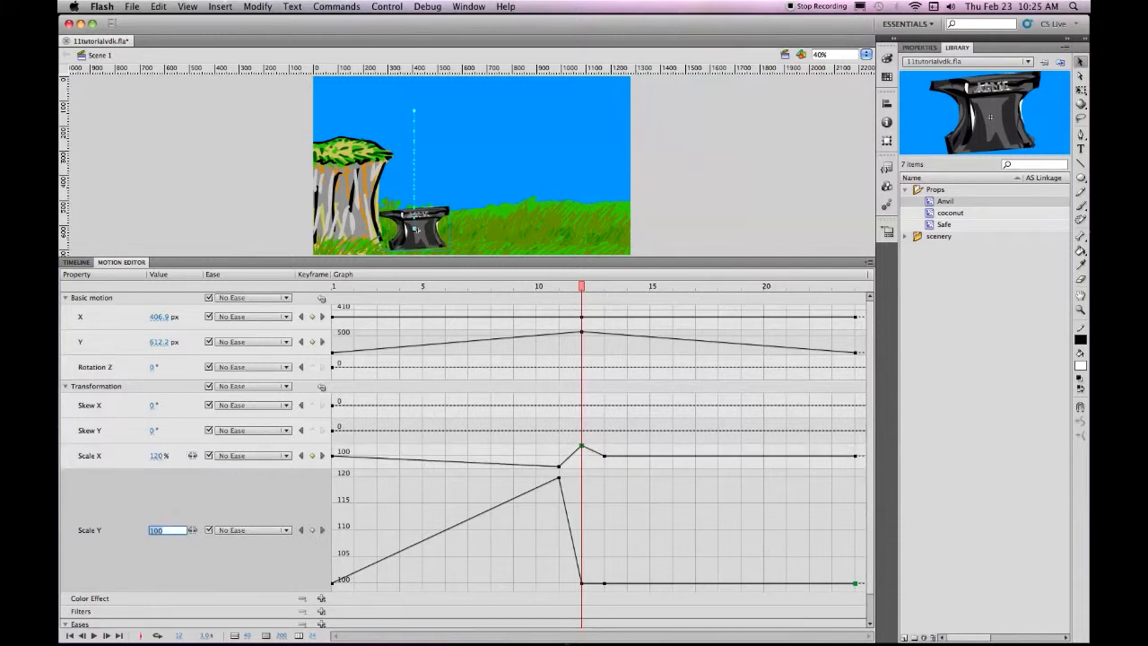
key("Return")
left_click(176, 463)
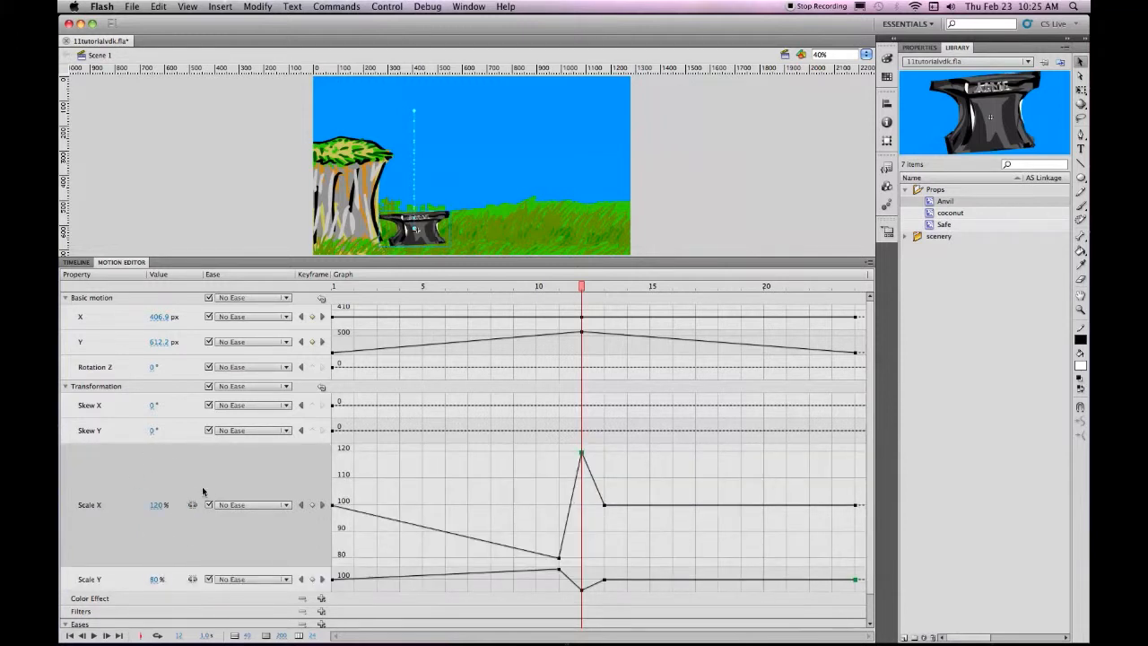
left_click(202, 492)
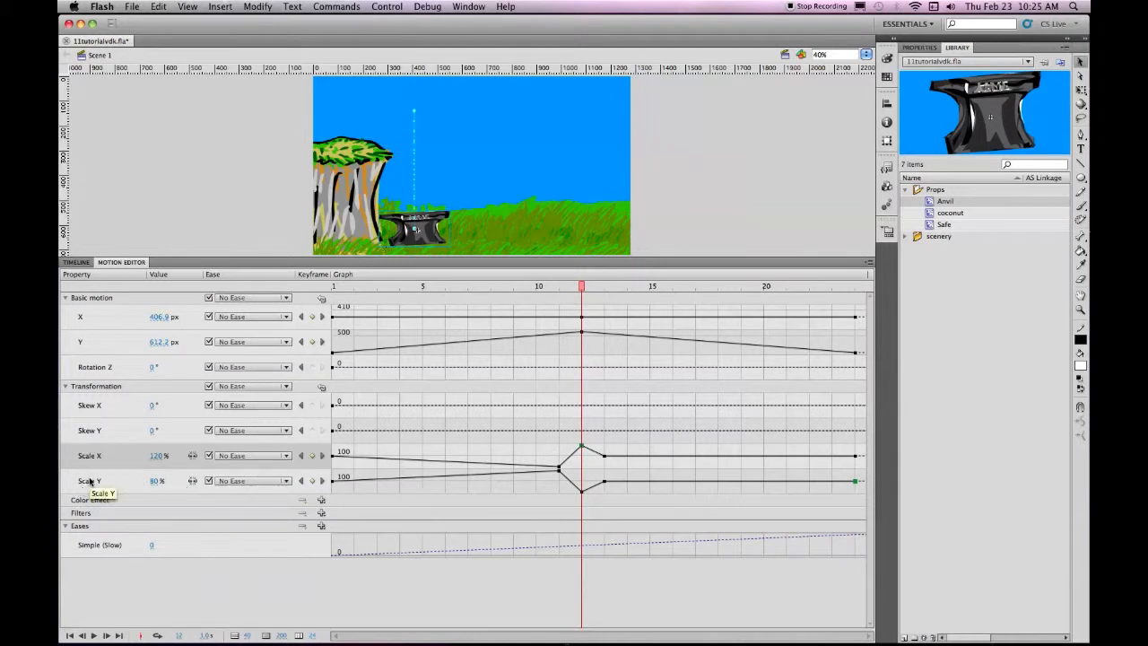
Stretch the anvil at frame 13 by setting Scale X to 80% and Scale Y to 120%
left_click(606, 285)
mouse_move(590, 493)
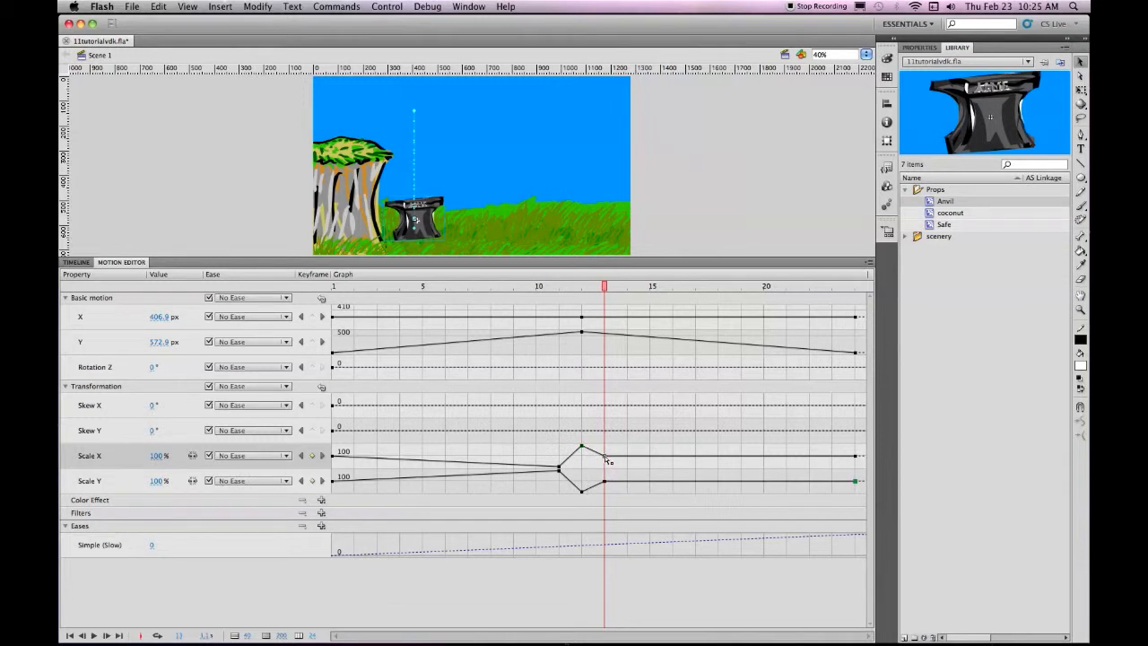
left_click(156, 456)
type("80")
left_click(158, 481)
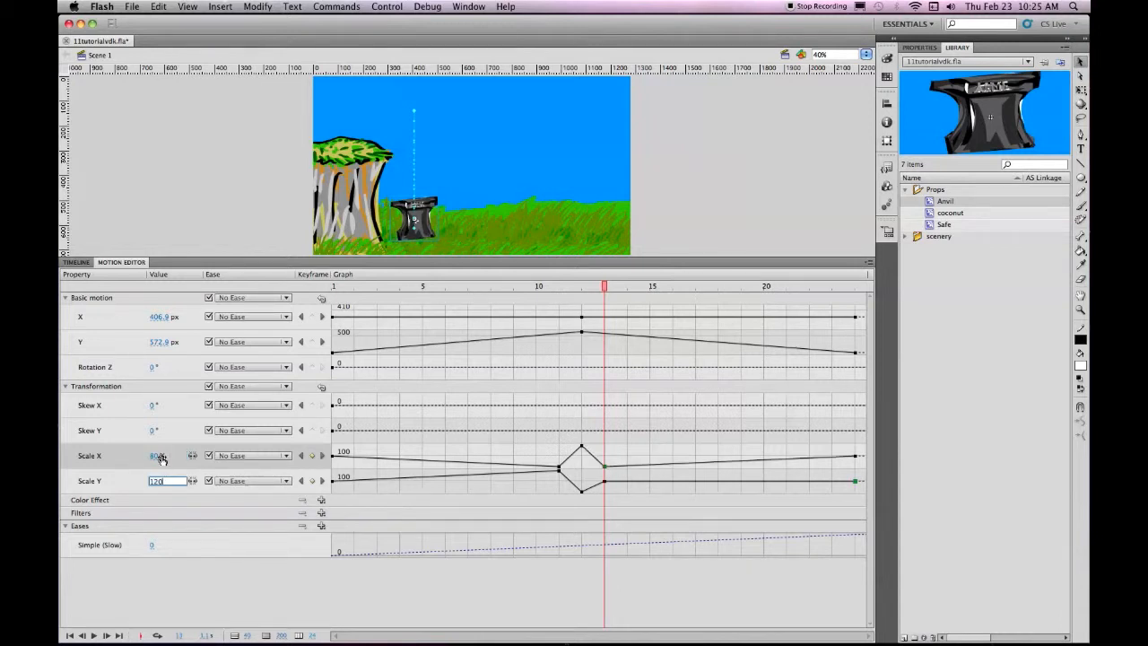
left_click(159, 456)
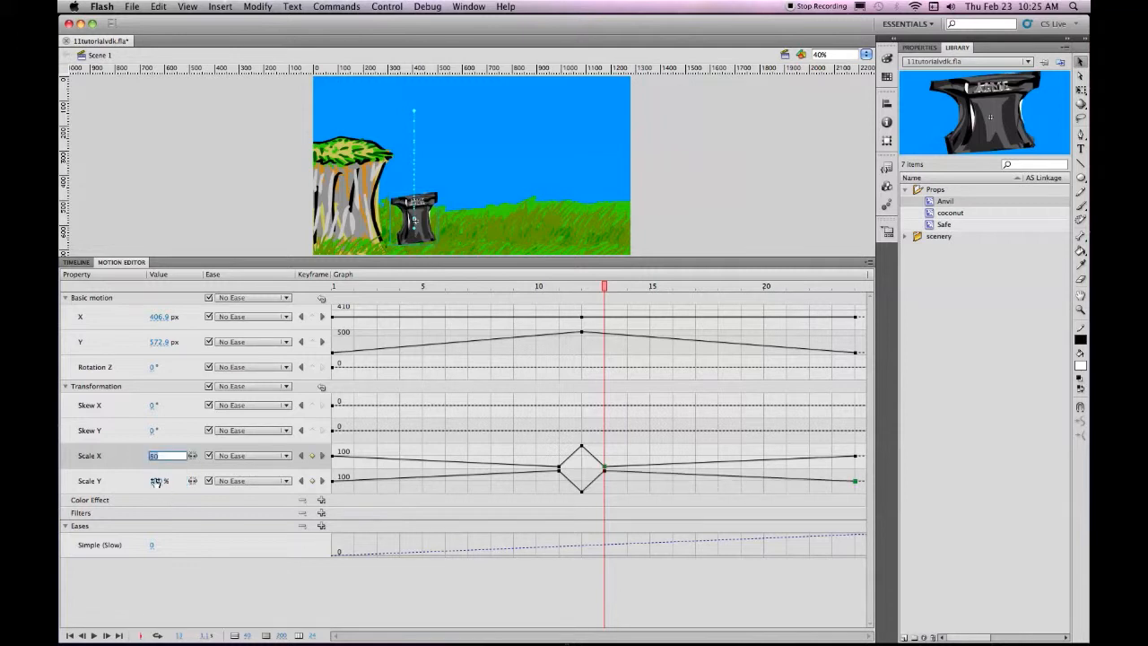
Check the Scale X and Scale Y keyframes at frame 24 and play the animation from frame 1
left_click_drag(616, 287, 857, 361)
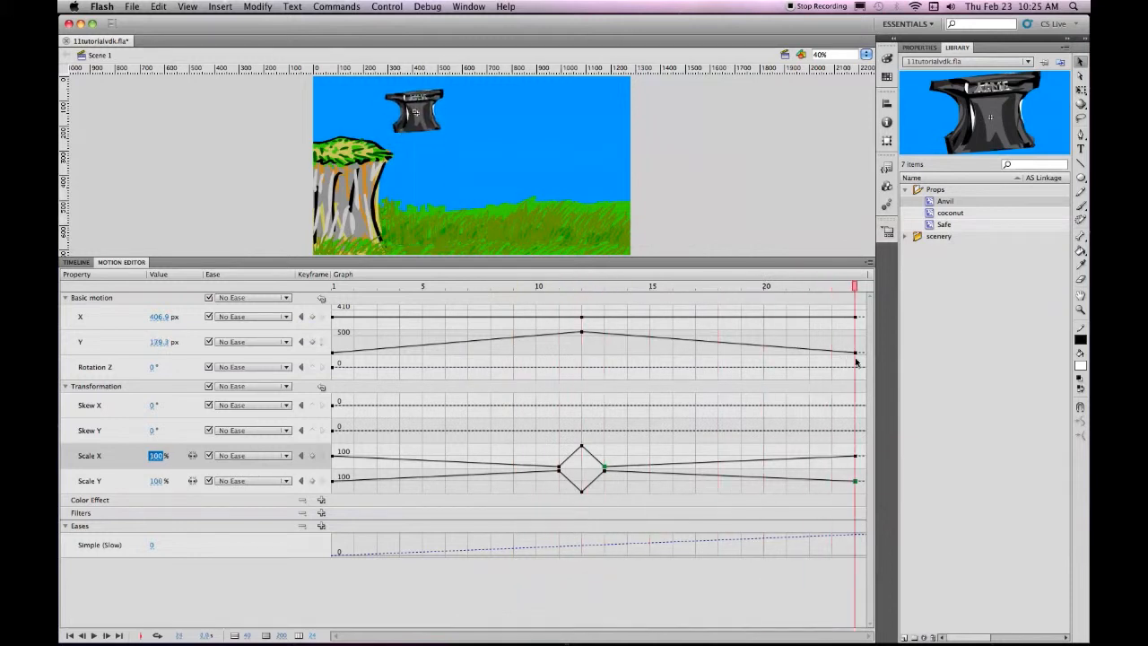
left_click(855, 457)
left_click(856, 482)
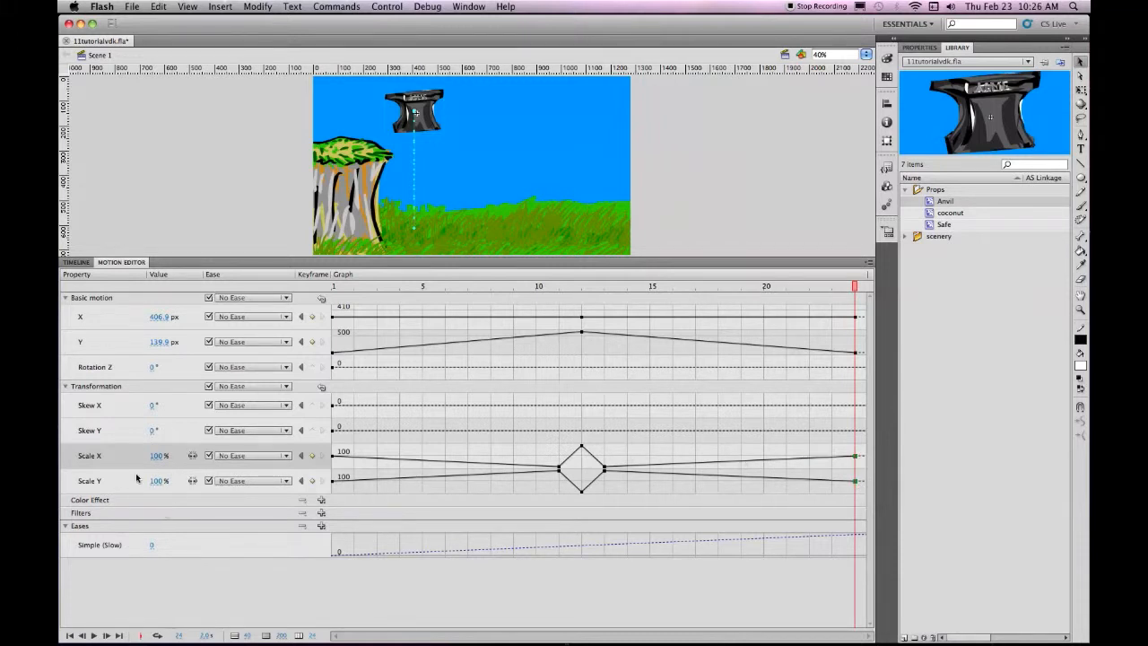
left_click_drag(855, 285, 333, 285)
key("Return")
Return to a shorter Timeline with a larger stage view and save the document
left_click_drag(220, 258, 215, 392)
left_click(75, 399)
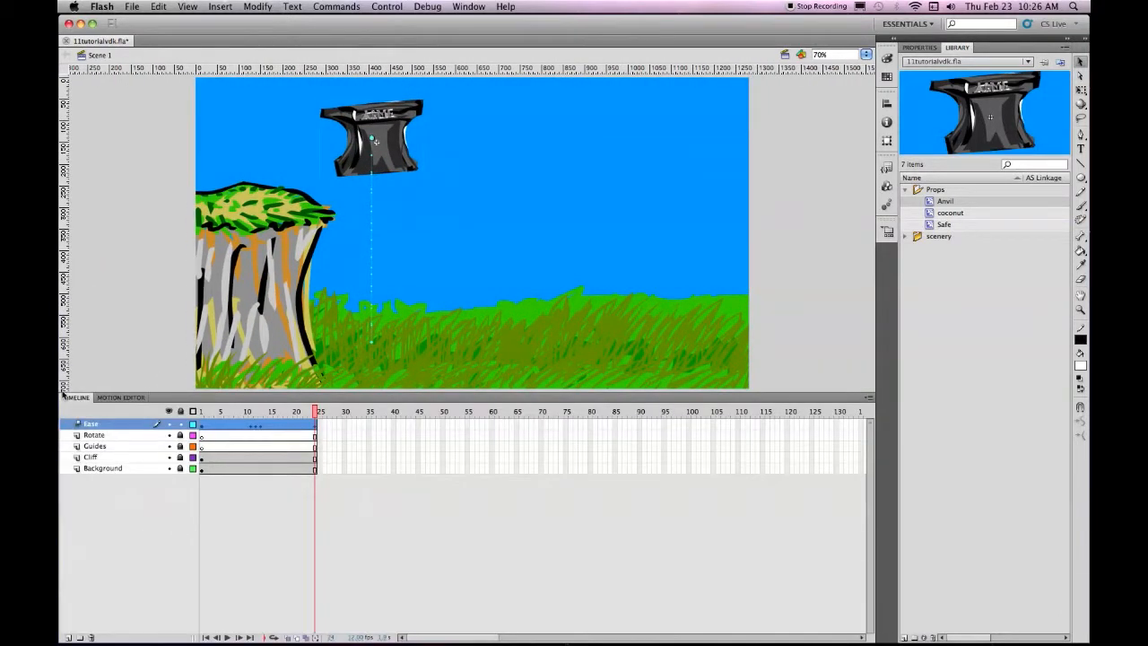
key("super+s")
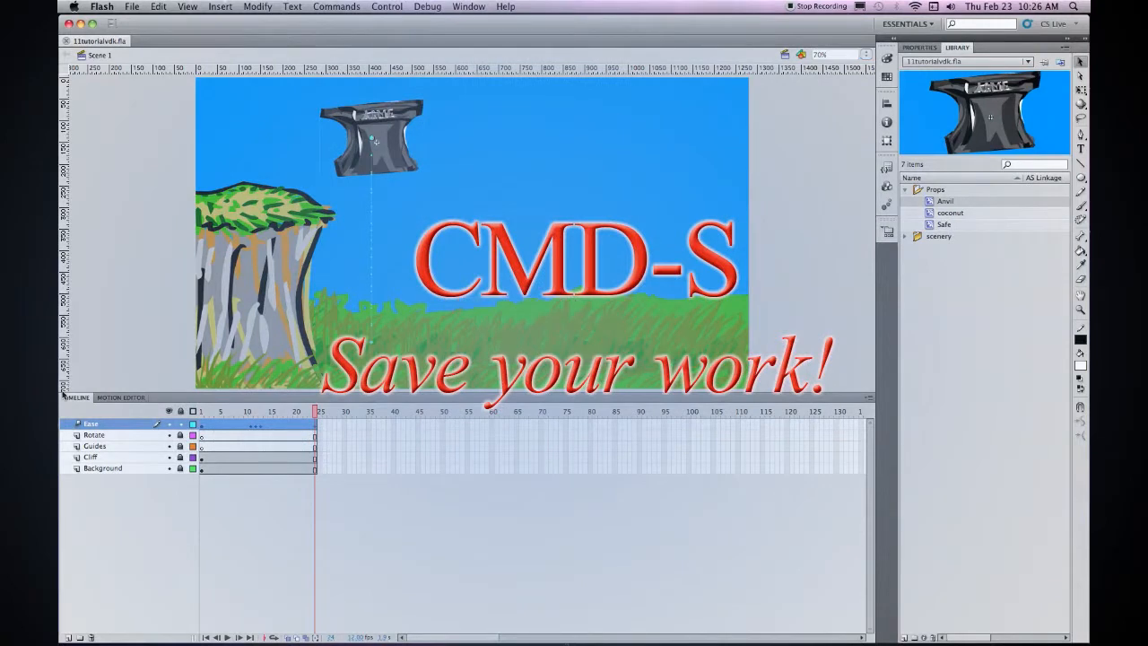
Test the movie to preview the anvil's squash and stretch and close the preview
key("super+Return")
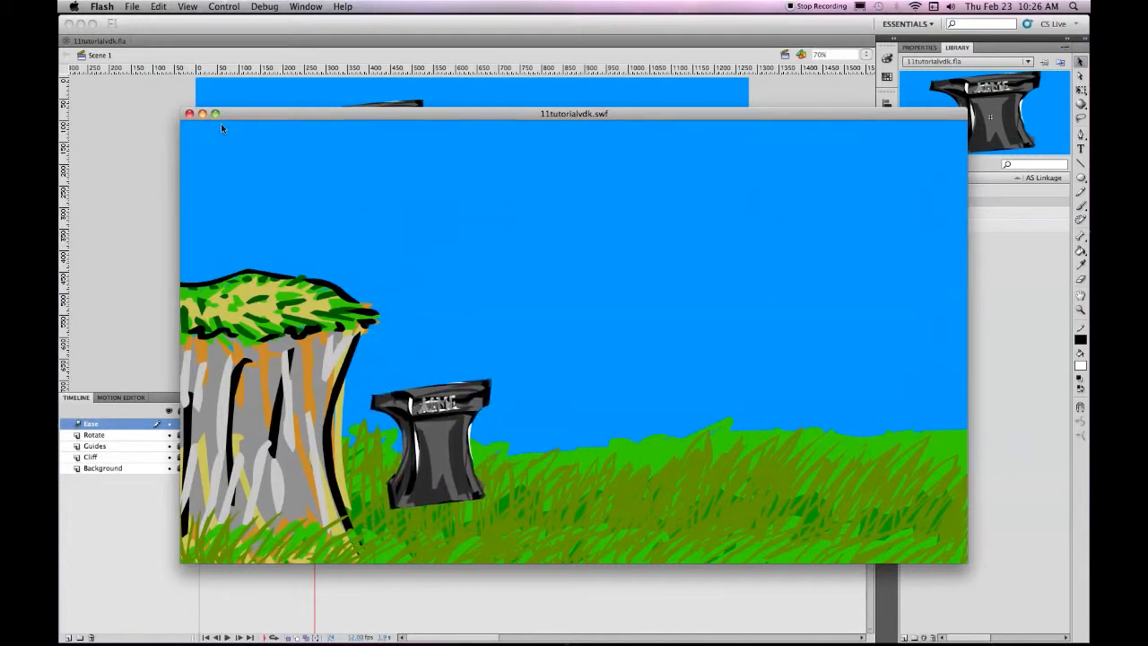
left_click(190, 114)
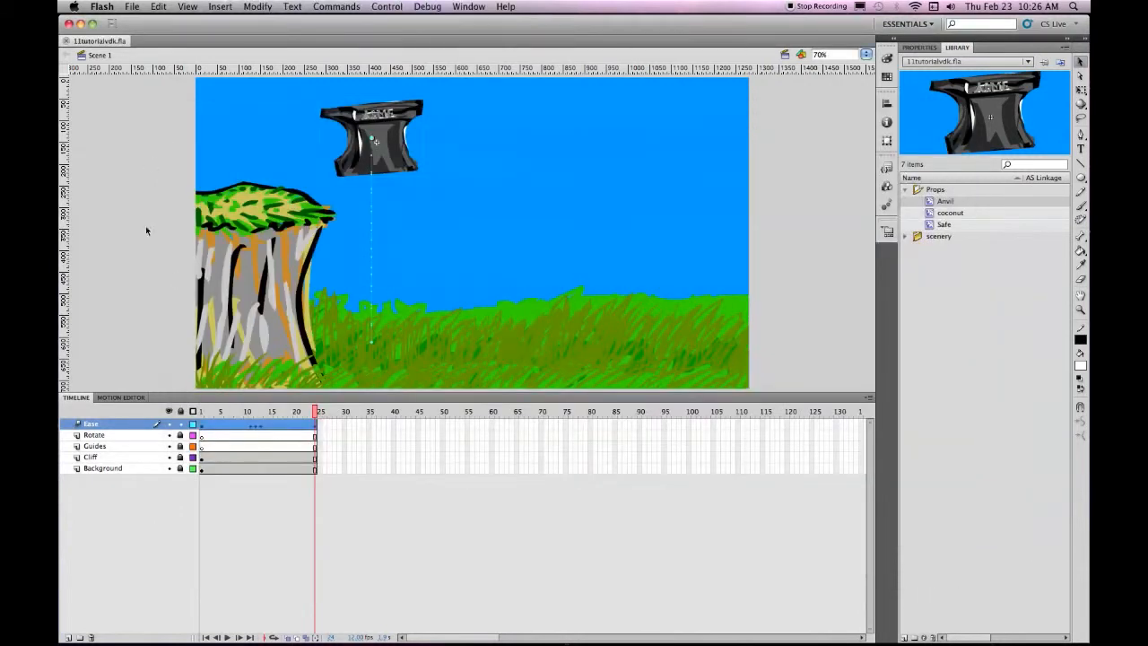
Set the anvil motion tween's Ease to -100 and scrub the Timeline back to frame 1
left_click(301, 412)
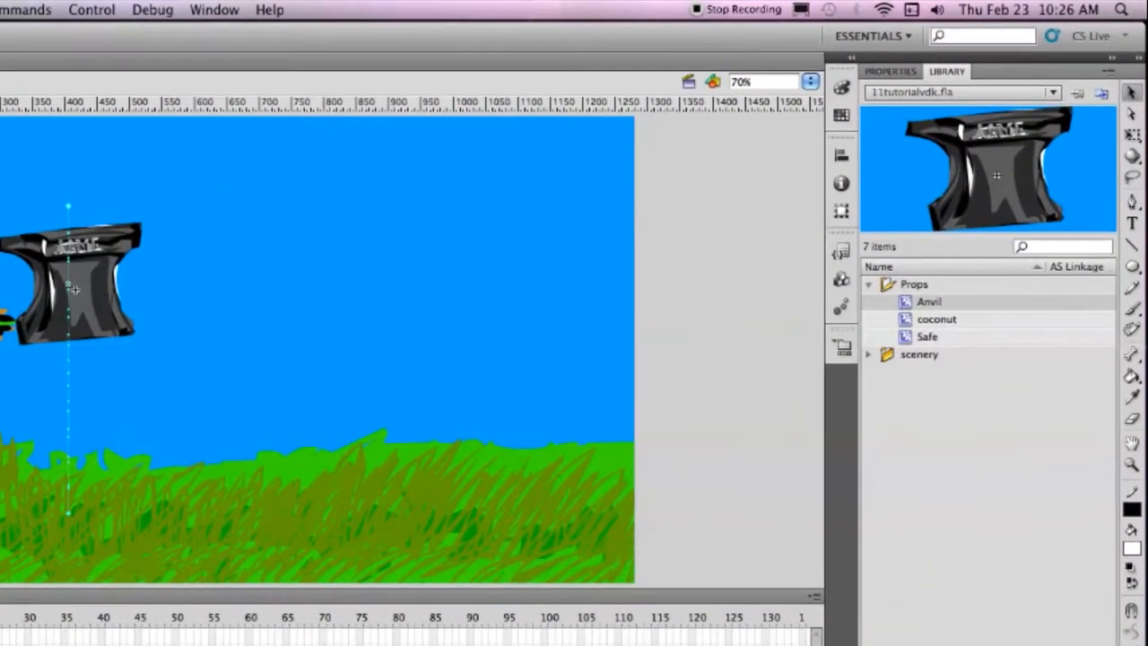
left_click(888, 72)
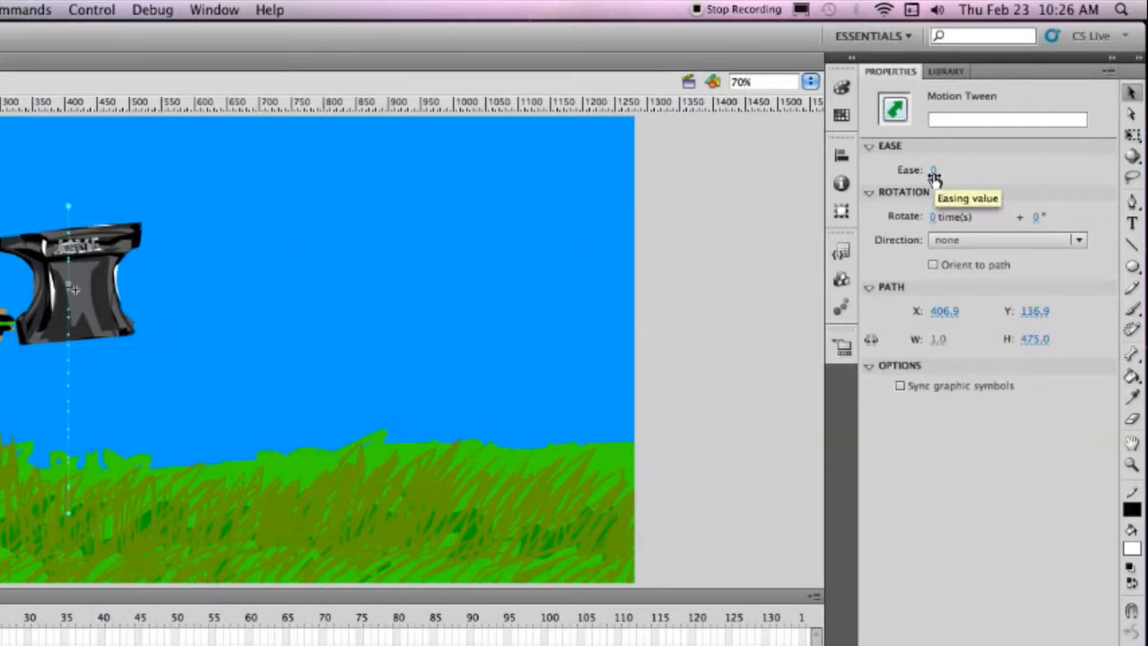
left_click_drag(932, 170, 772, 171)
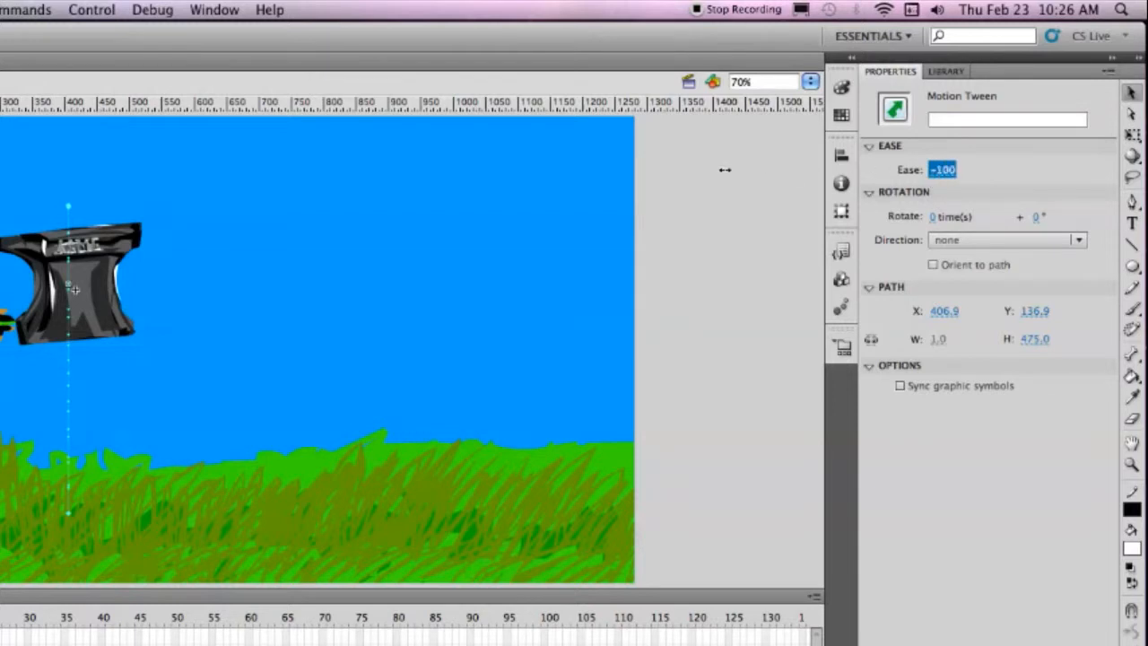
left_click_drag(724, 170, 725, 169)
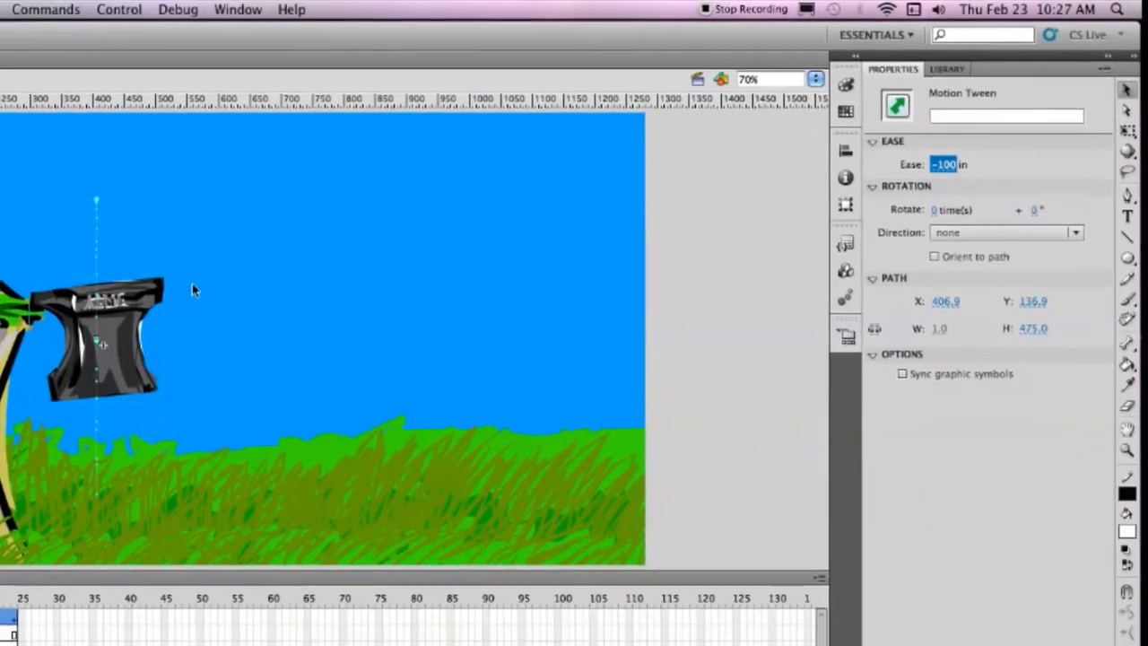
left_click_drag(117, 523, 0, 523)
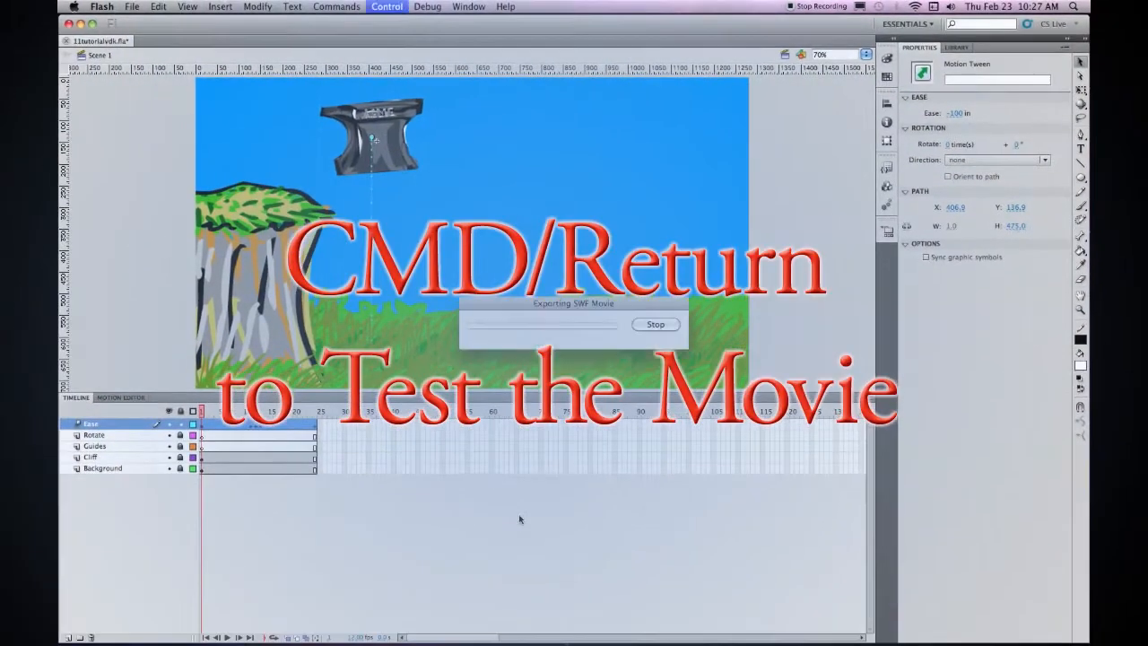
Test the movie to preview the eased anvil fall, close the preview, and save the document
key("super+Return")
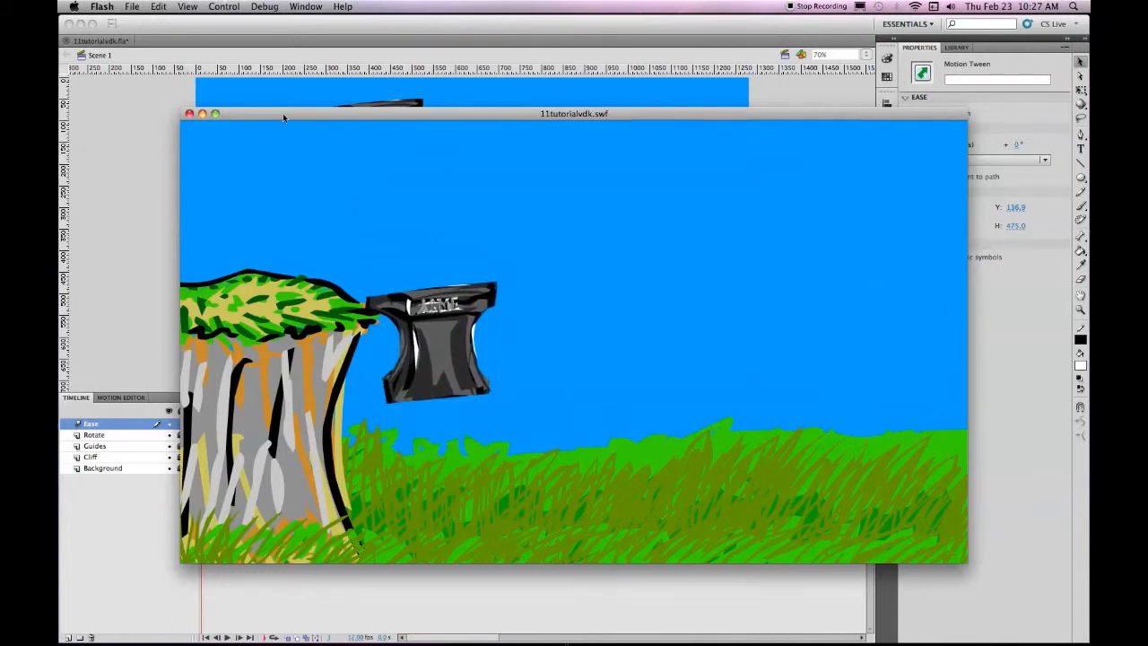
left_click(189, 114)
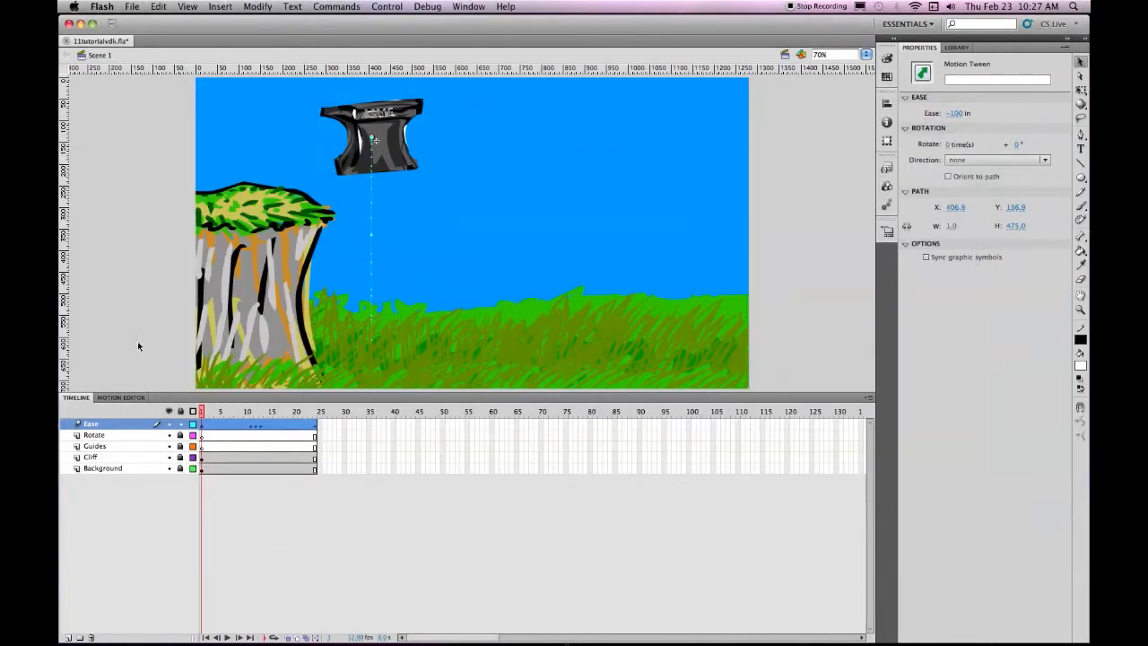
key("super+s")
Place the coconut symbol at frame 1 of the Rotate layer, on the ground in front of the cliff near the stage's left edge
left_click(142, 436)
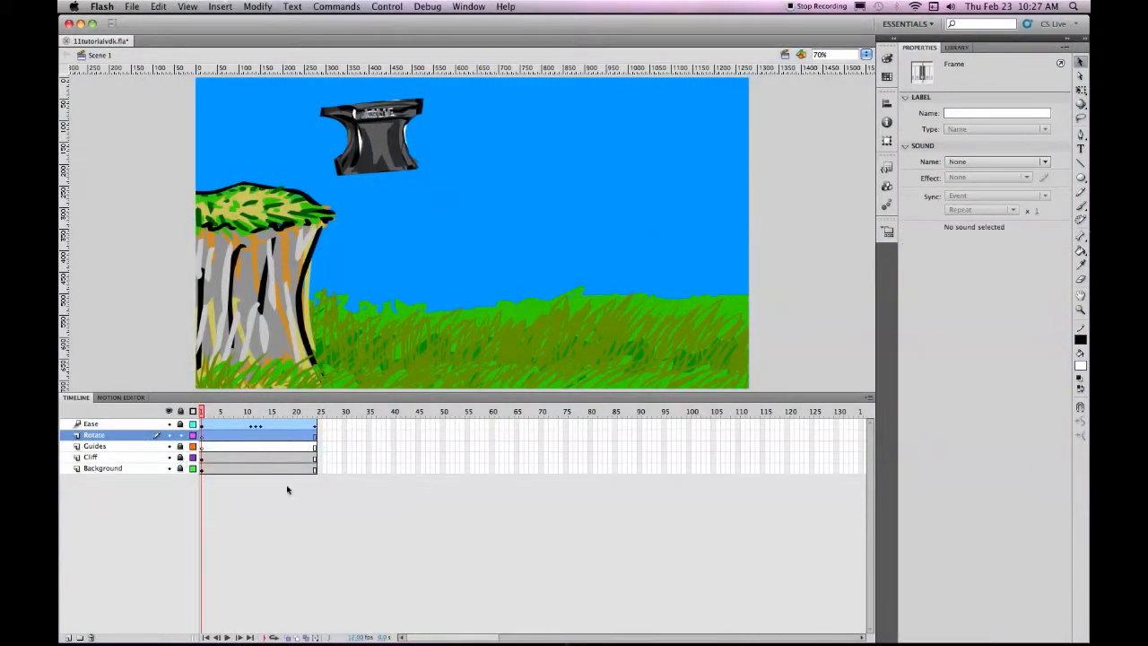
left_click(286, 511)
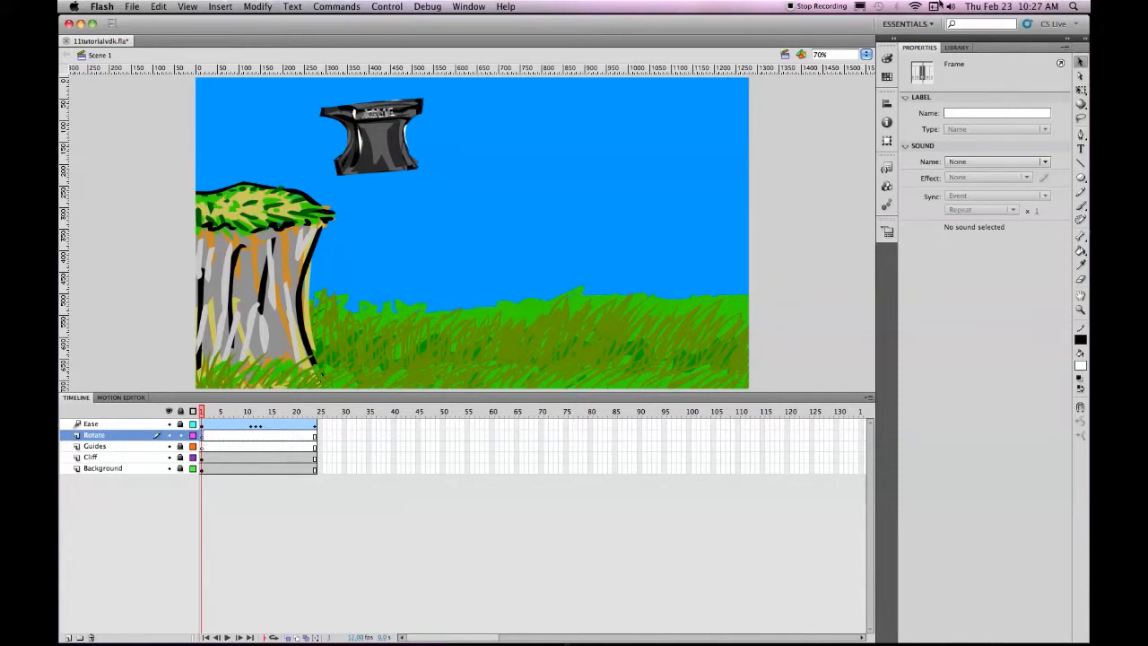
left_click(957, 48)
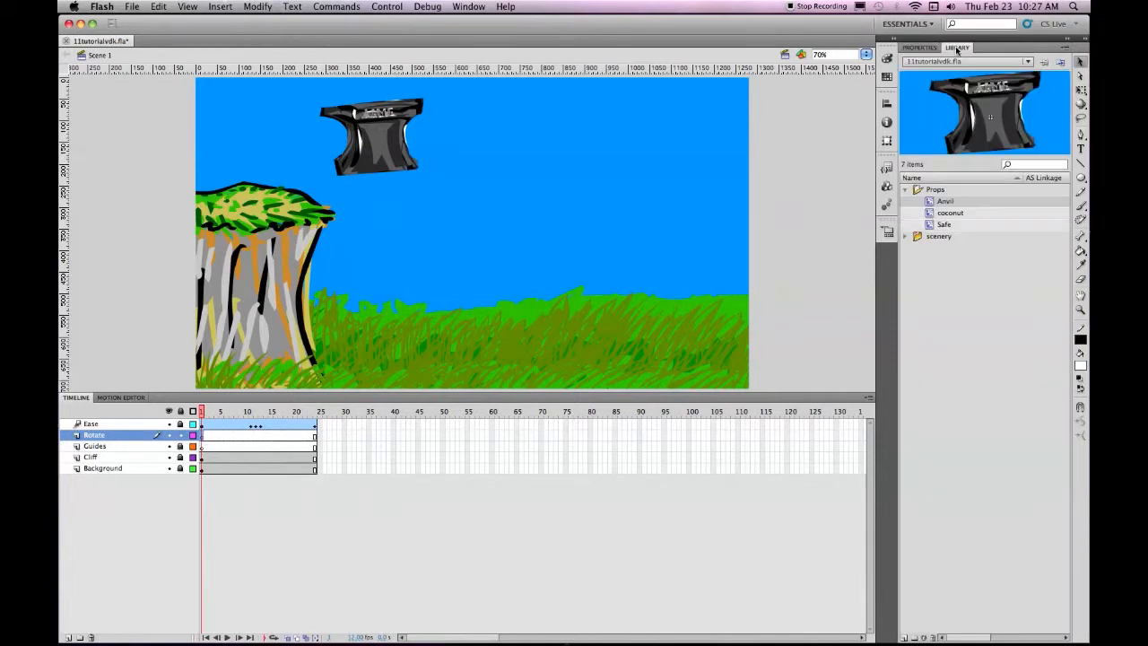
left_click(932, 216)
left_click_drag(932, 215, 305, 348)
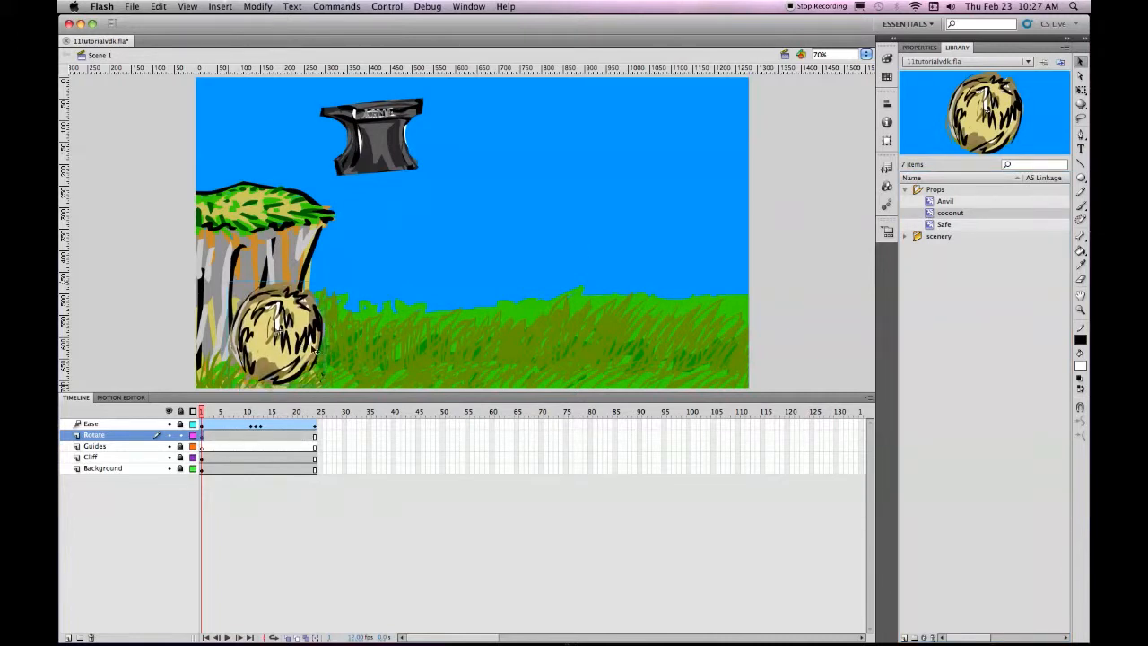
left_click_drag(302, 347, 270, 350)
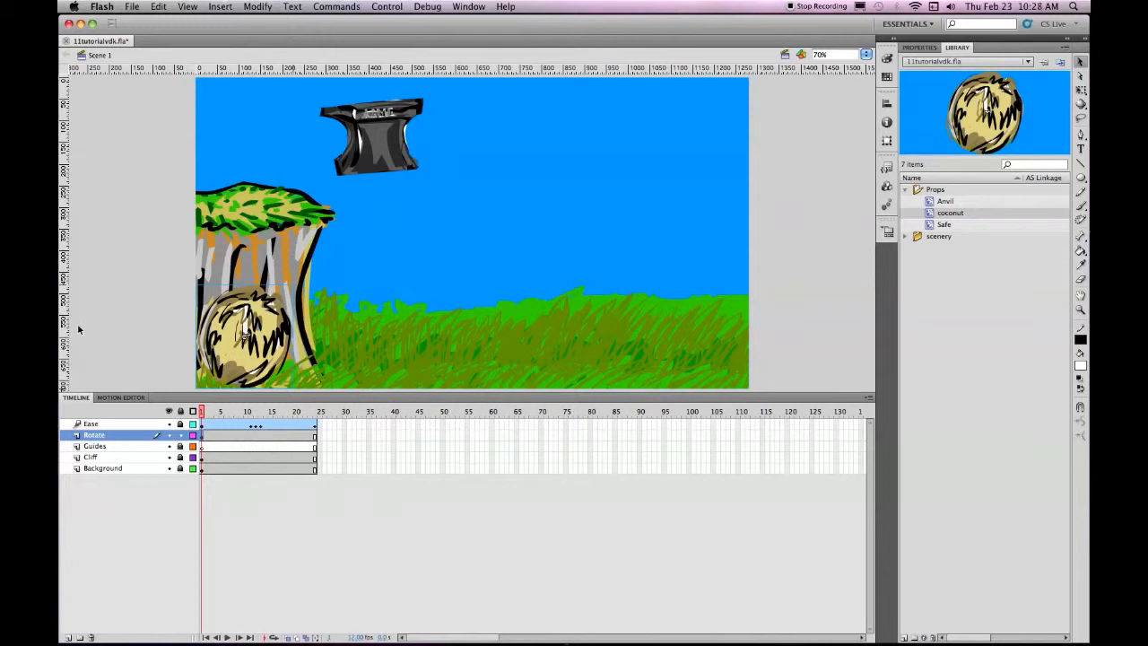
Create a motion tween for the coconut on the Rotate layer and select the tween at frame 24
right_click(314, 436)
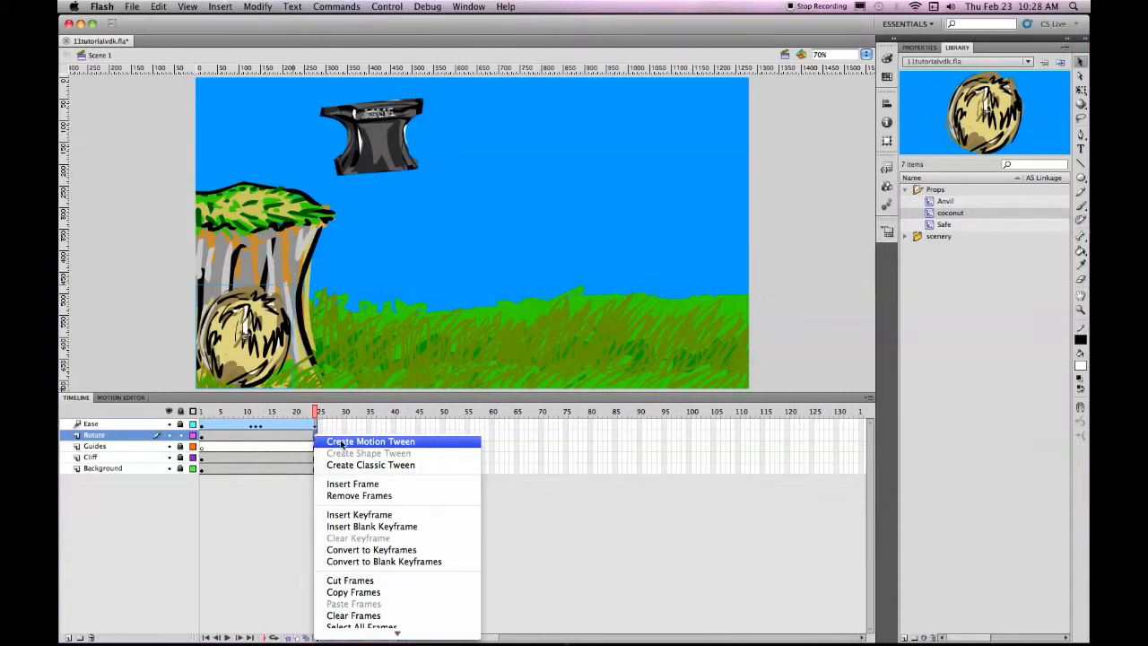
left_click(341, 442)
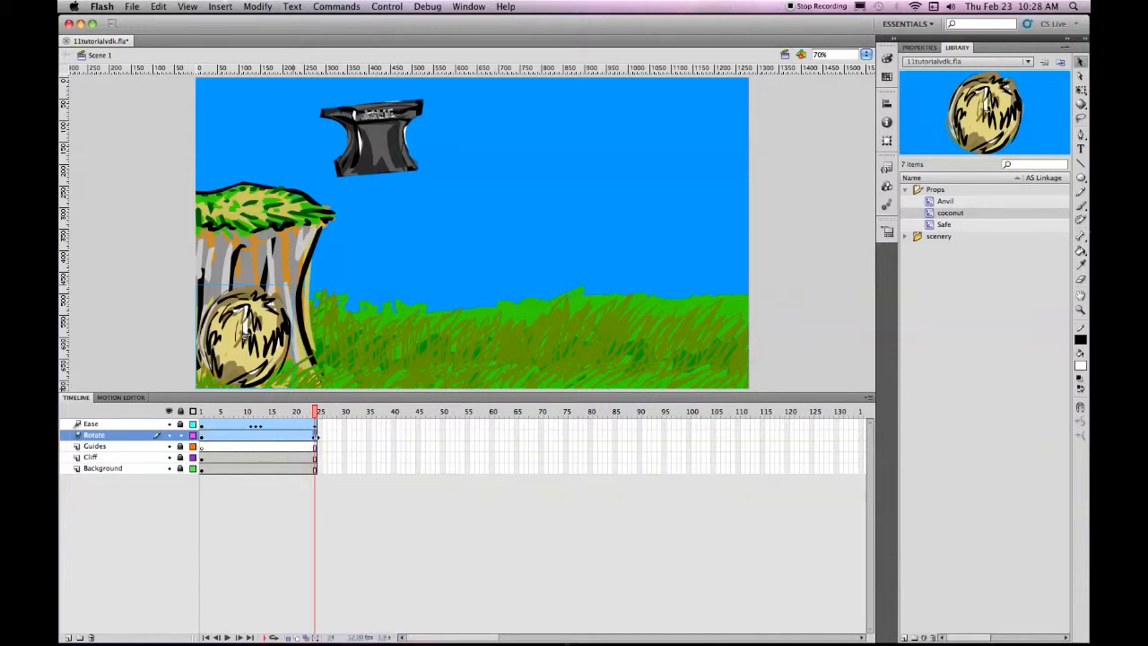
left_click(316, 437)
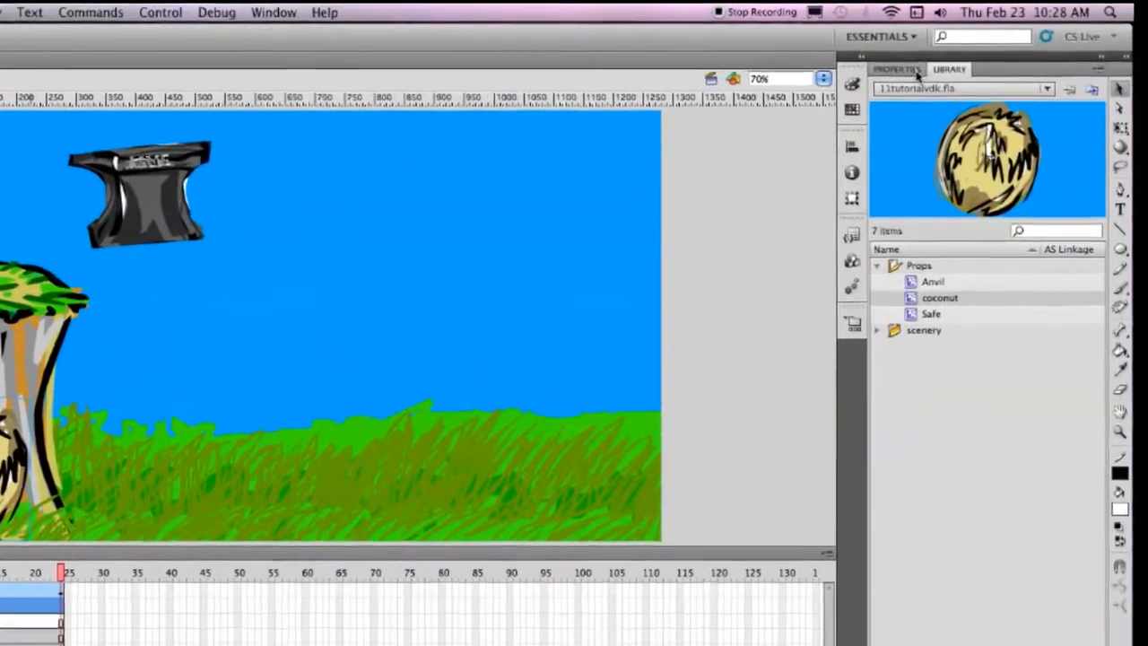
Set the coconut tween's rotation to 1 time plus 180°
left_click(929, 47)
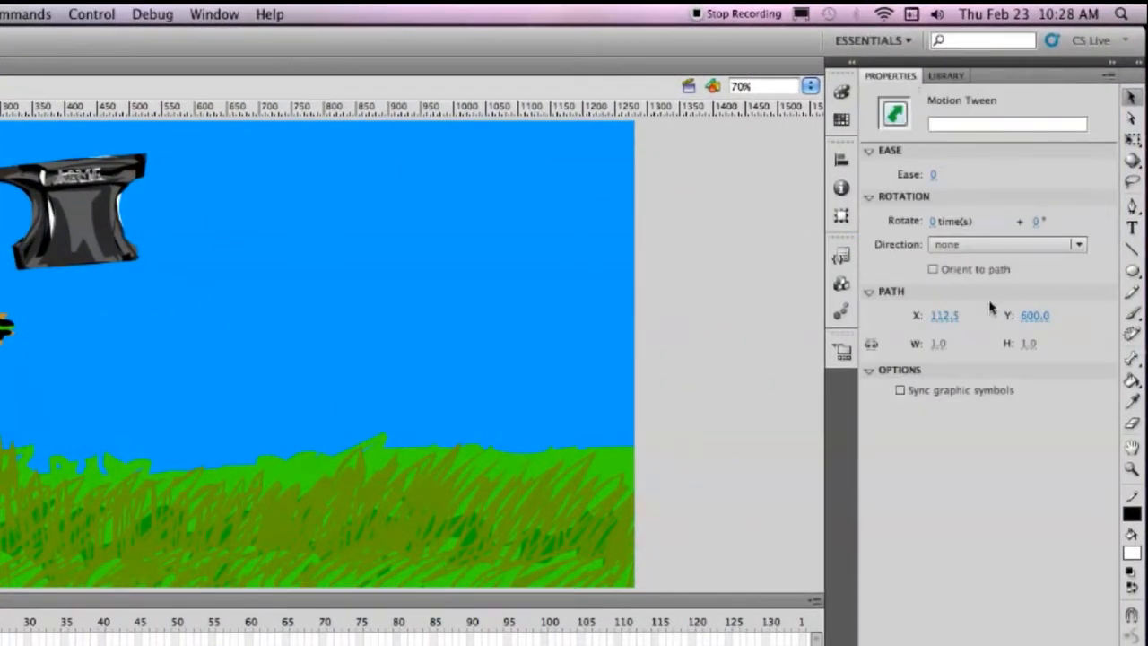
left_click(935, 222)
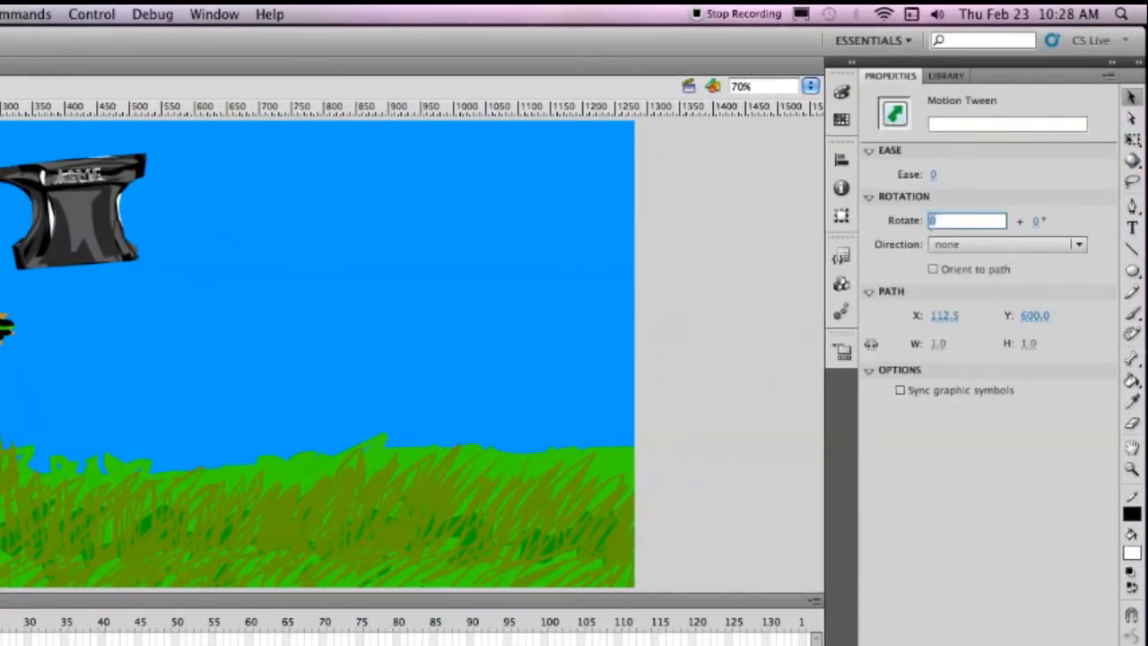
type("1")
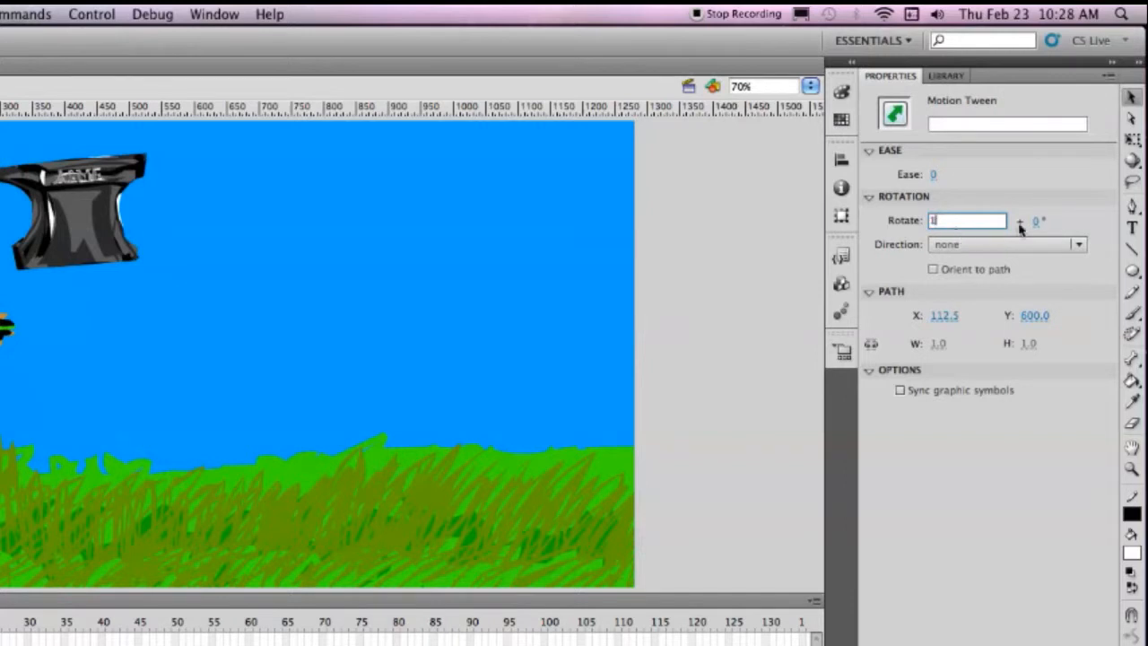
left_click(1037, 223)
type("18")
key("Return")
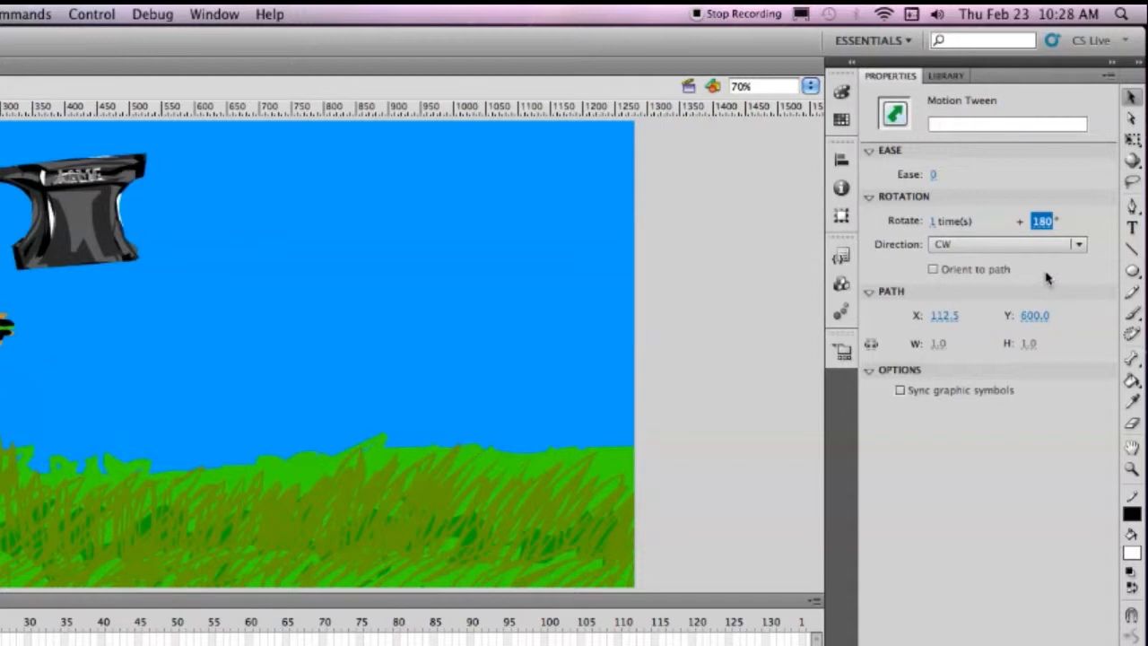
Align the coconut to the stage's right edge at frame 24 and test the movie to preview its roll
left_click(842, 160)
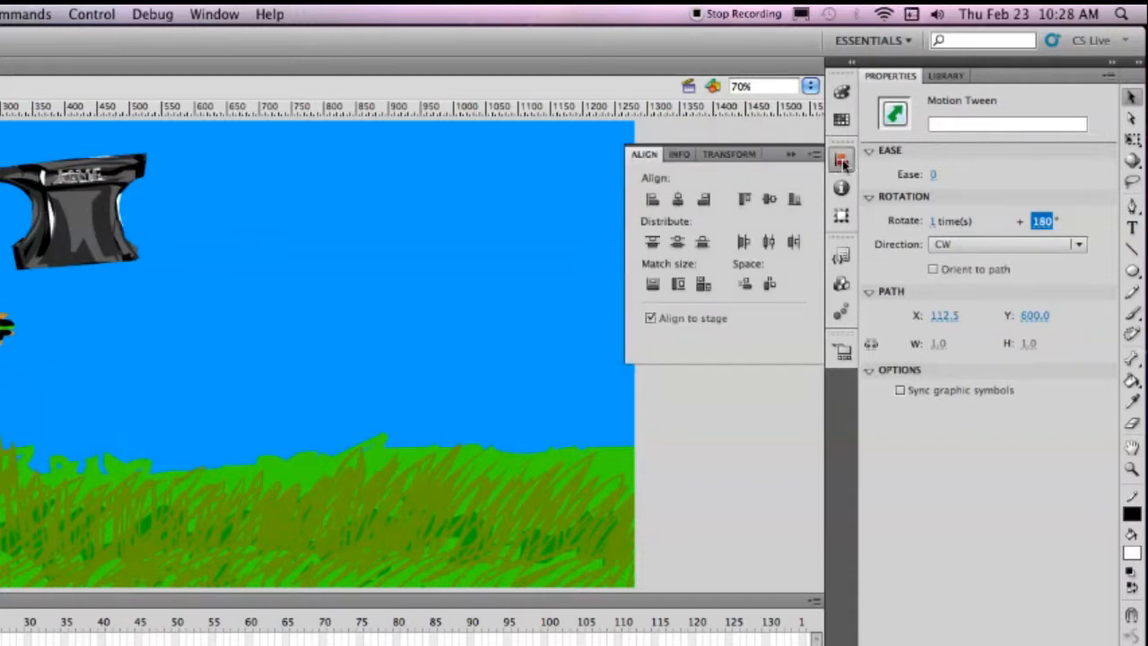
left_click(703, 201)
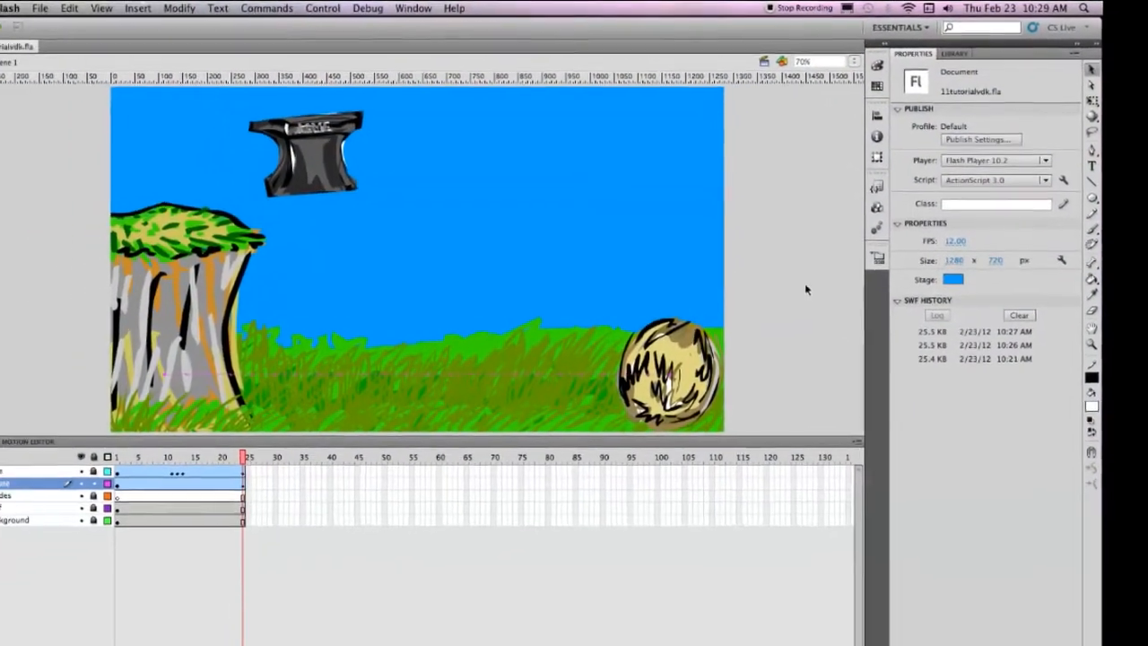
key("super+Return")
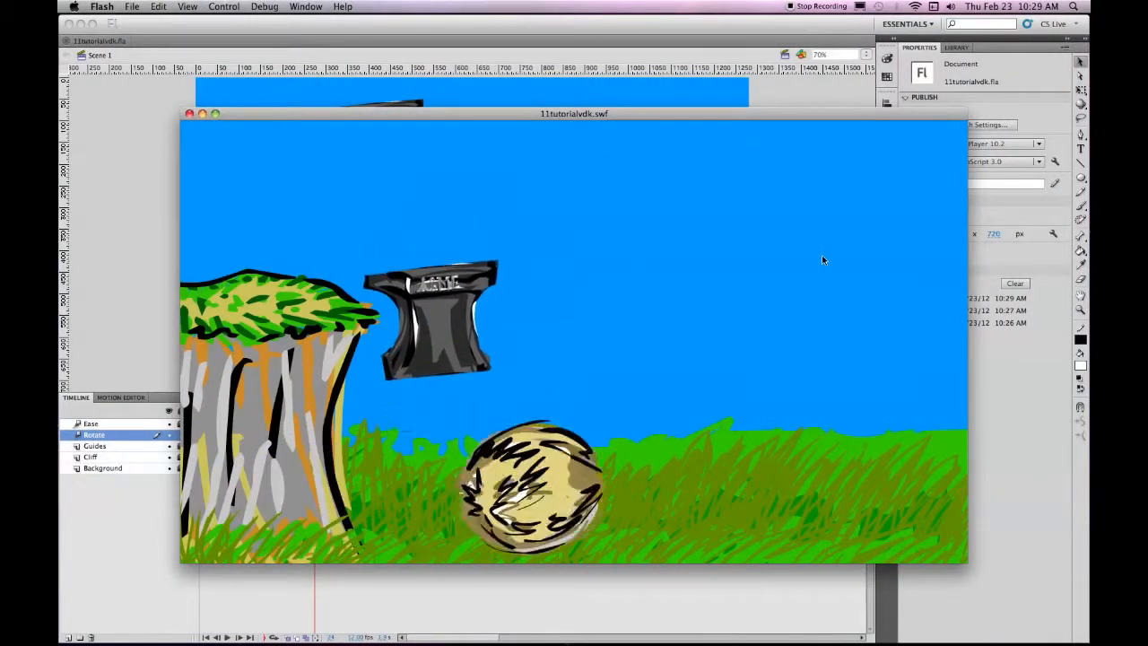
left_click(190, 114)
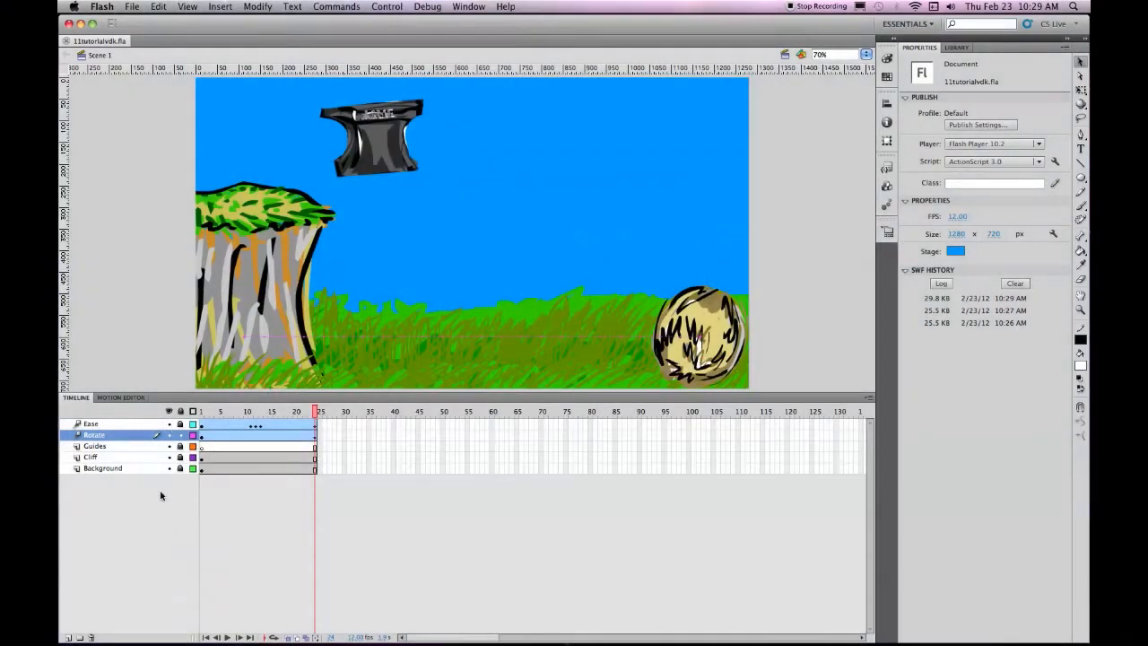
Lock the Rotate layer and place the Safe symbol at frame 1 of the Guides layer, beside the anvil near the stage's upper edge
left_click(180, 435)
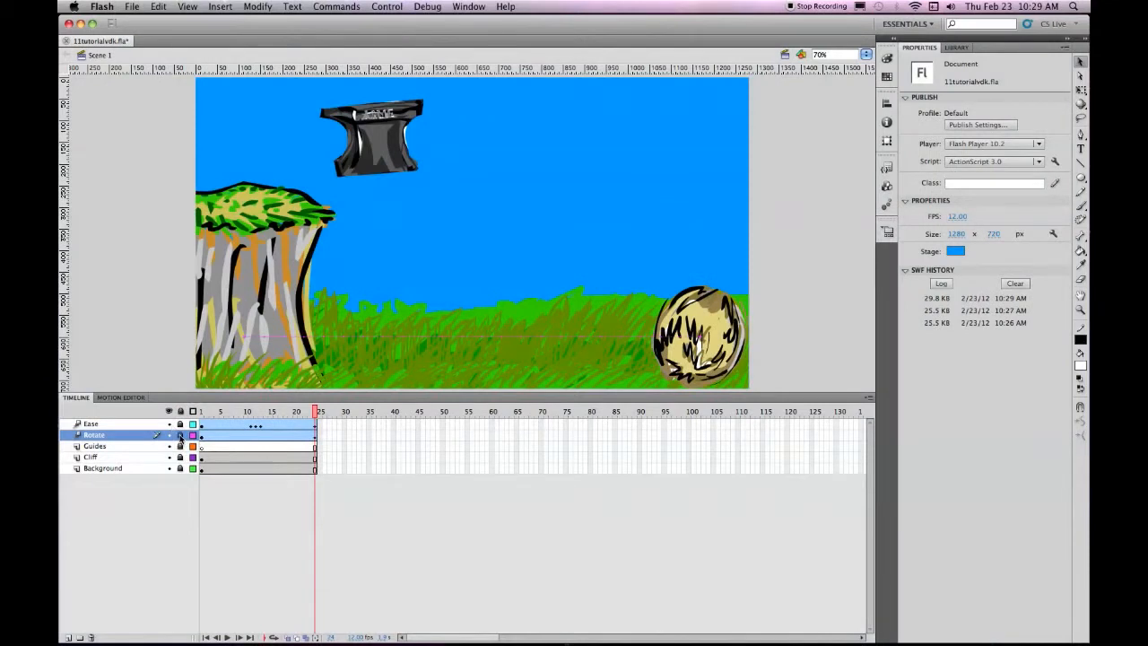
left_click(115, 446)
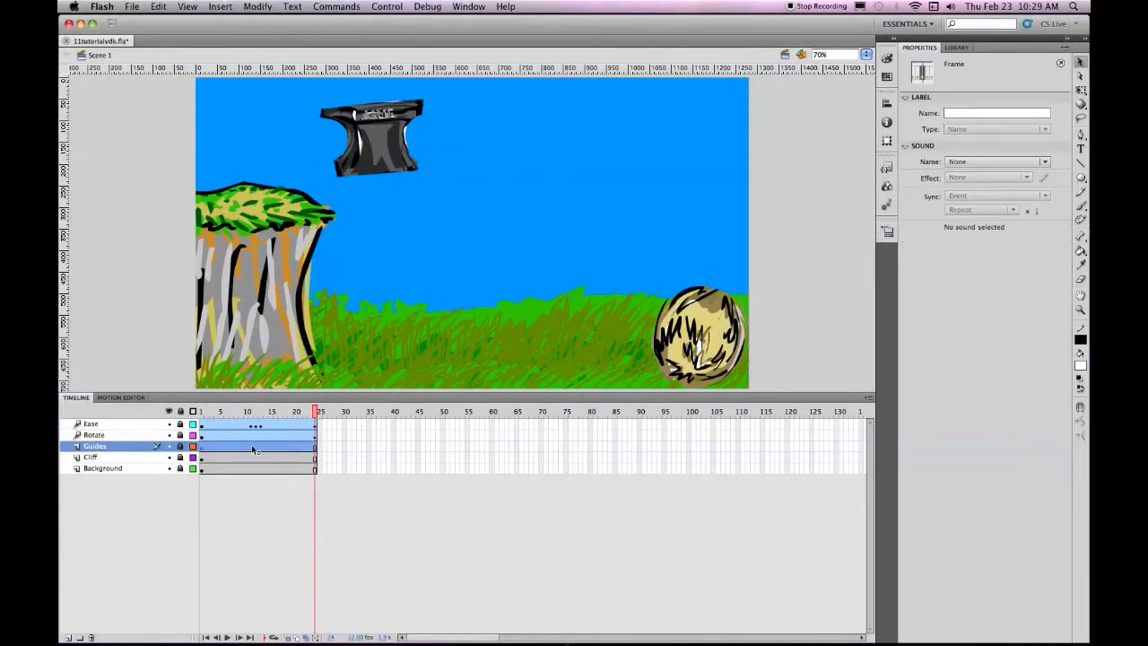
left_click(202, 446)
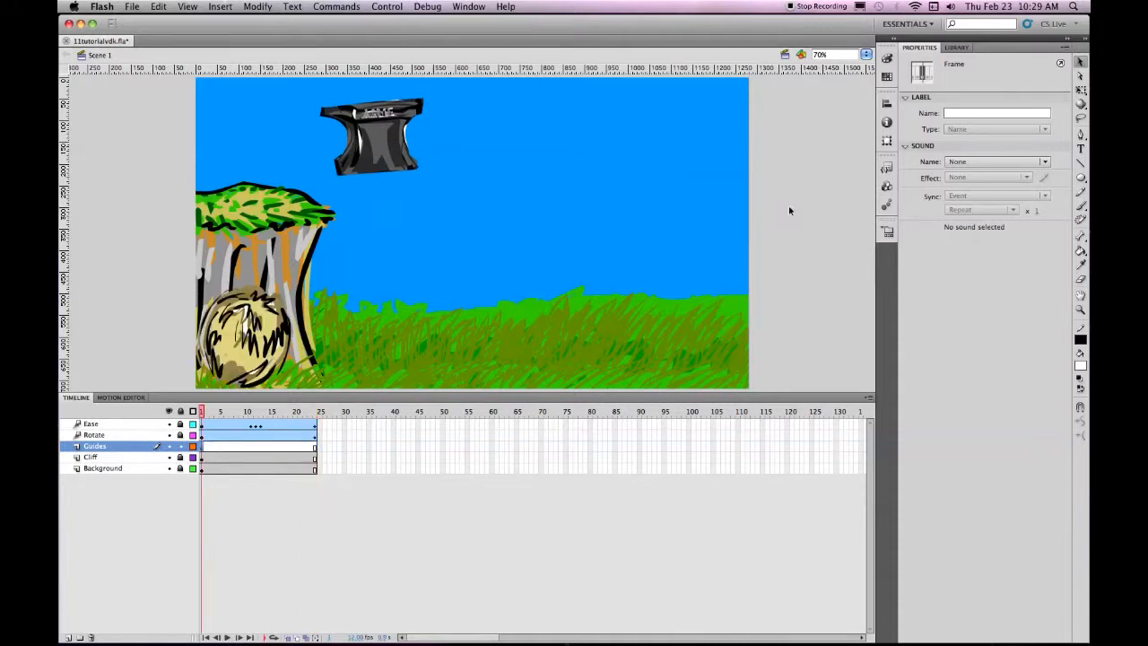
left_click(955, 47)
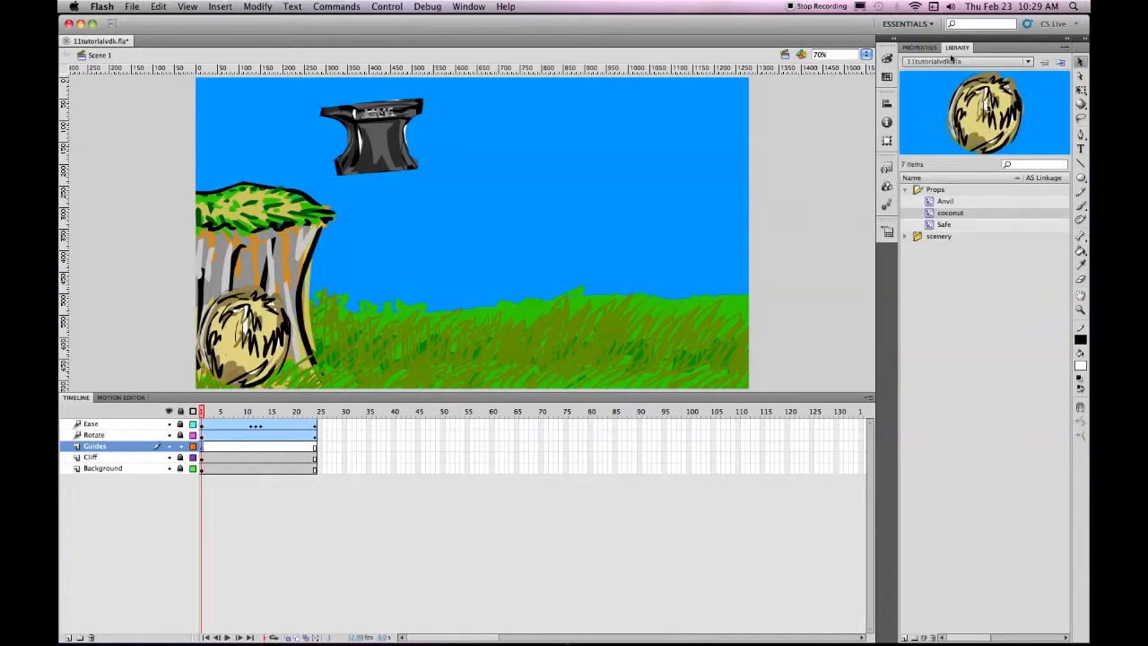
left_click(929, 225)
left_click_drag(600, 131, 483, 117)
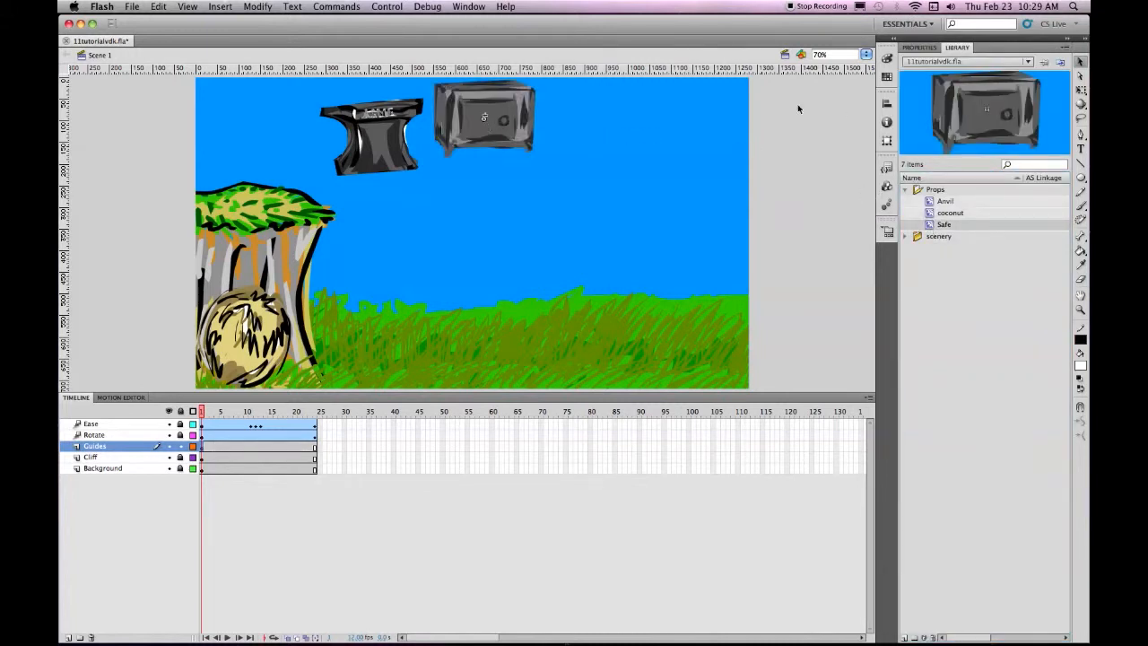
Align the safe to the stage's top edge and horizontal center
left_click(887, 104)
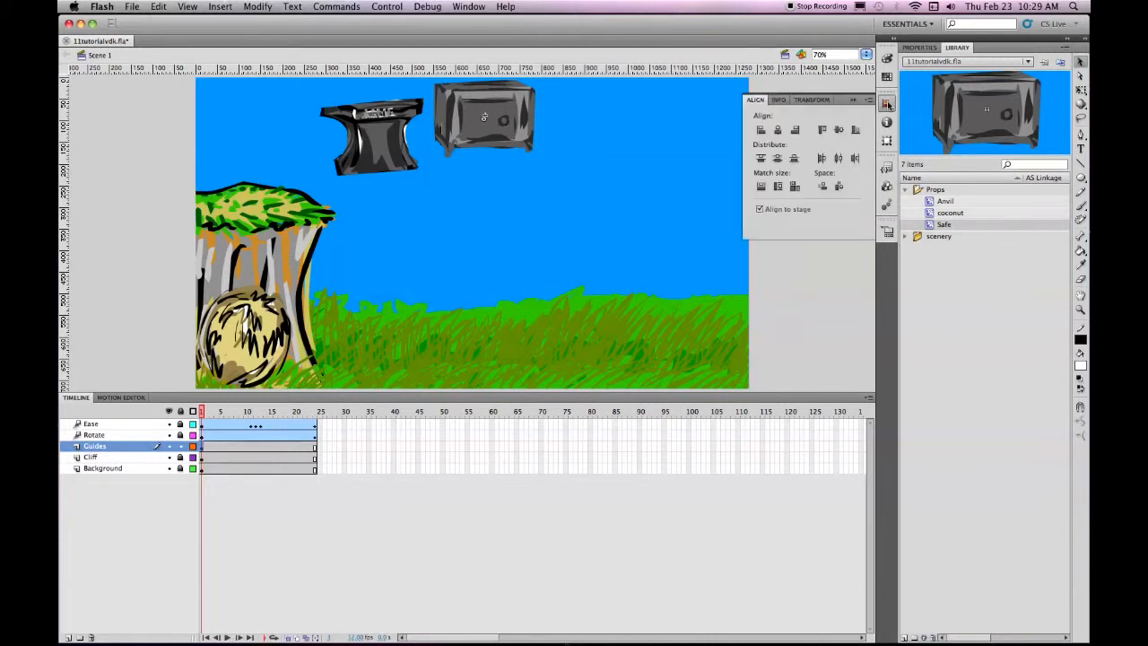
left_click(824, 131)
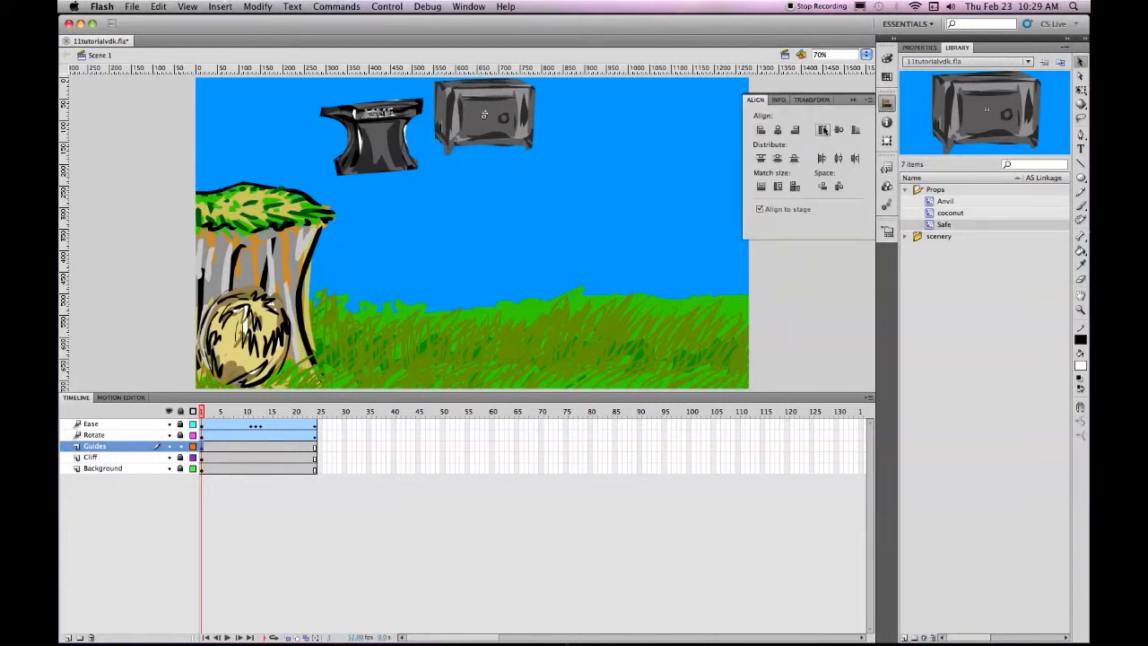
left_click(777, 131)
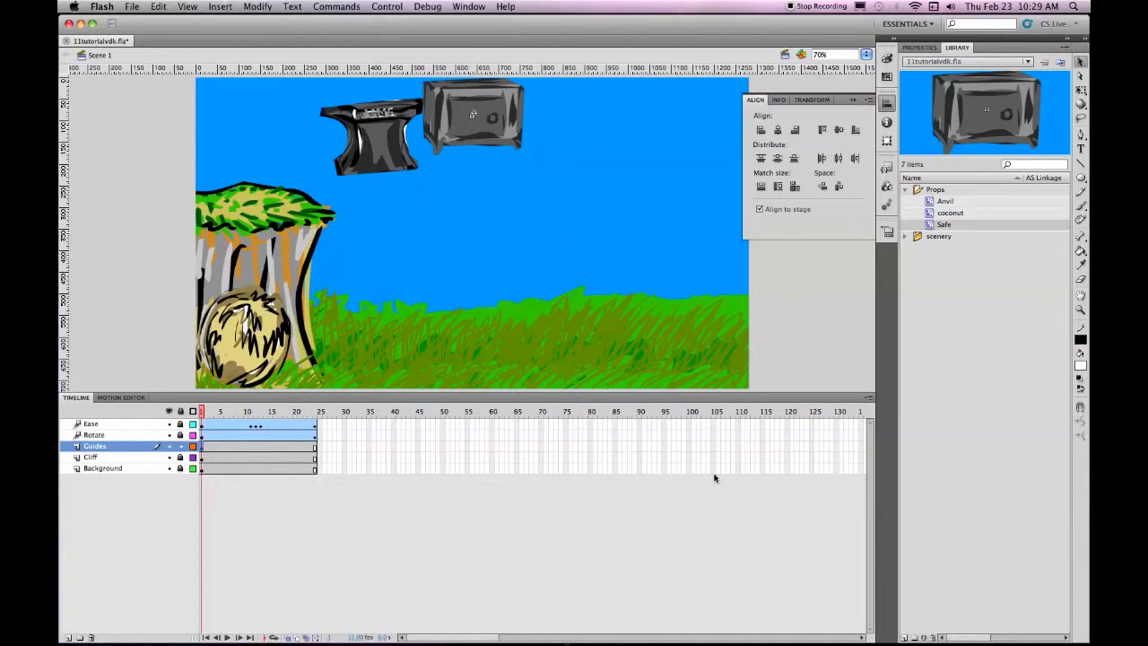
left_click(807, 312)
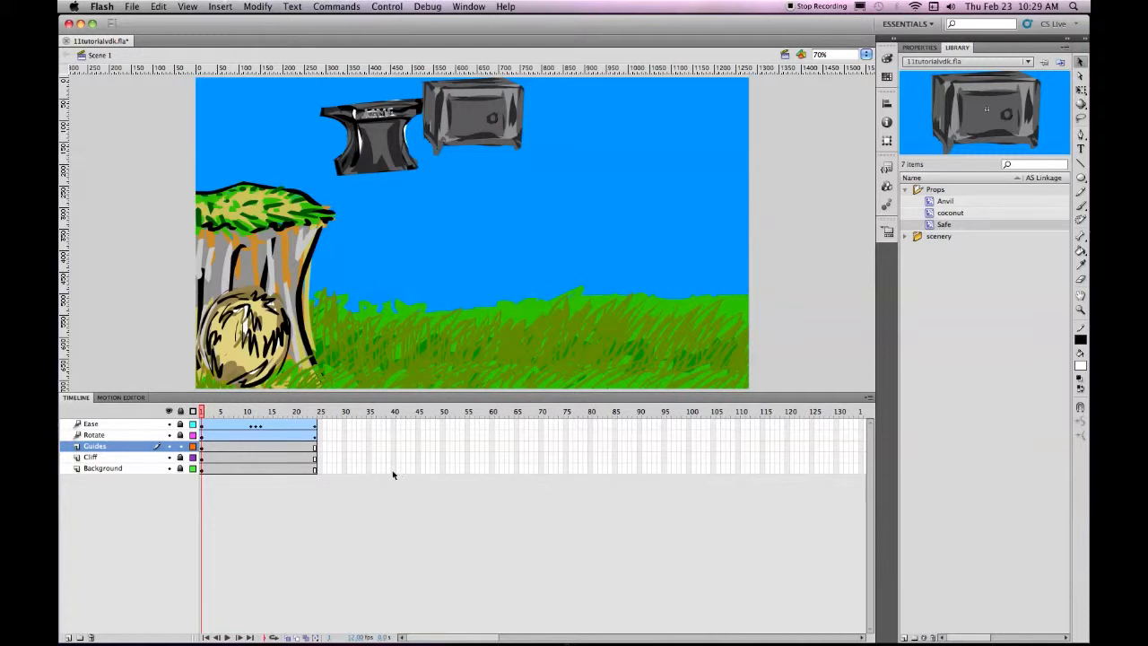
Create a motion tween for the safe on the Guides layer and move it straight down onto the grass at frame 24
right_click(314, 448)
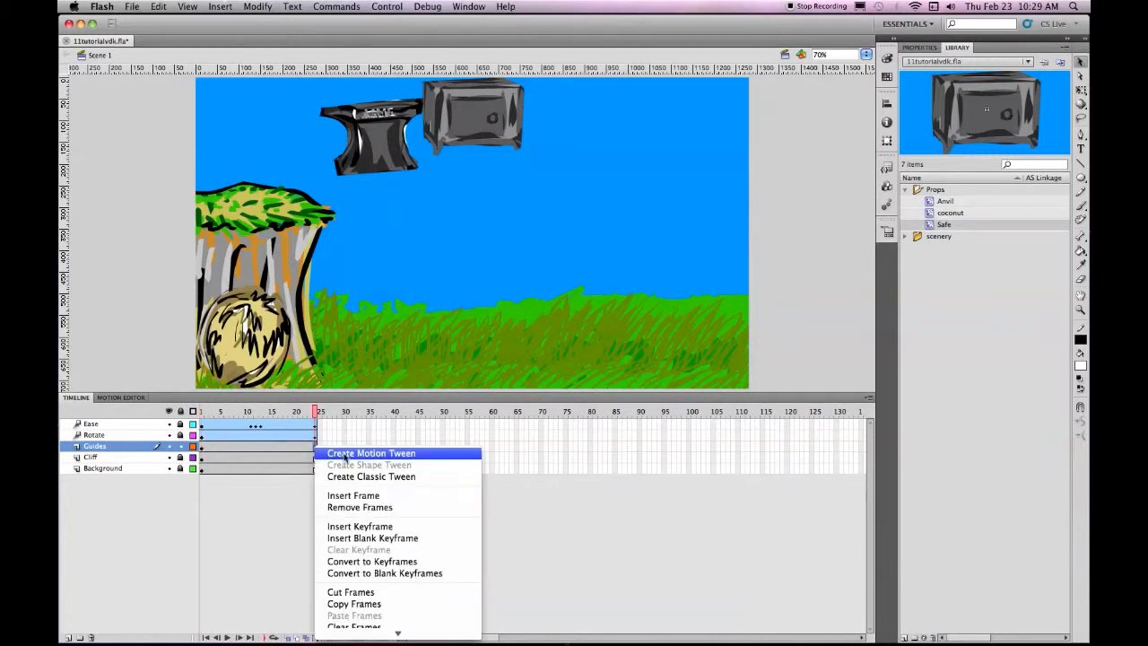
left_click(344, 454)
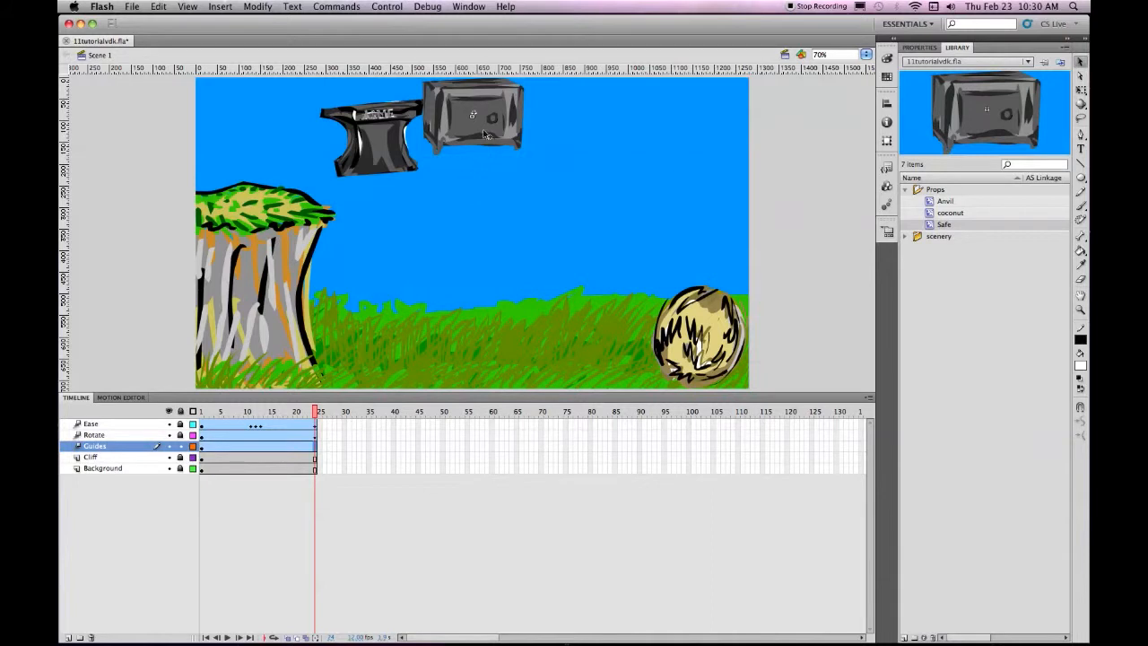
left_click_drag(470, 108, 474, 333)
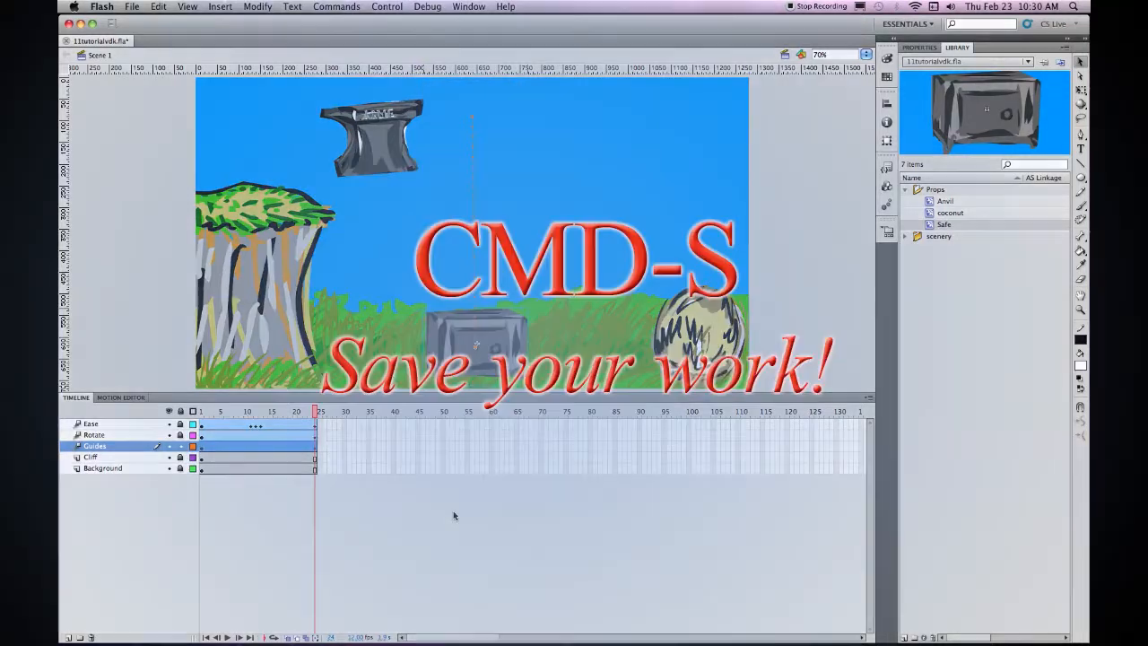
Save the file and test the movie to preview the safe's straight fall
key("super+s")
key("super+Return")
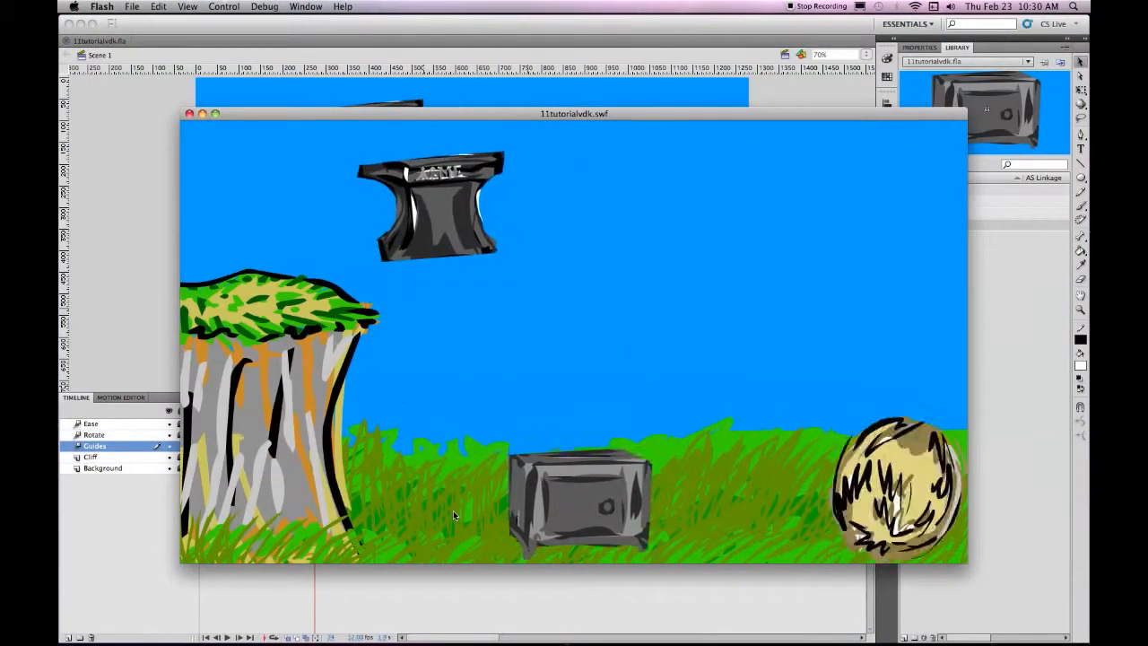
left_click(189, 113)
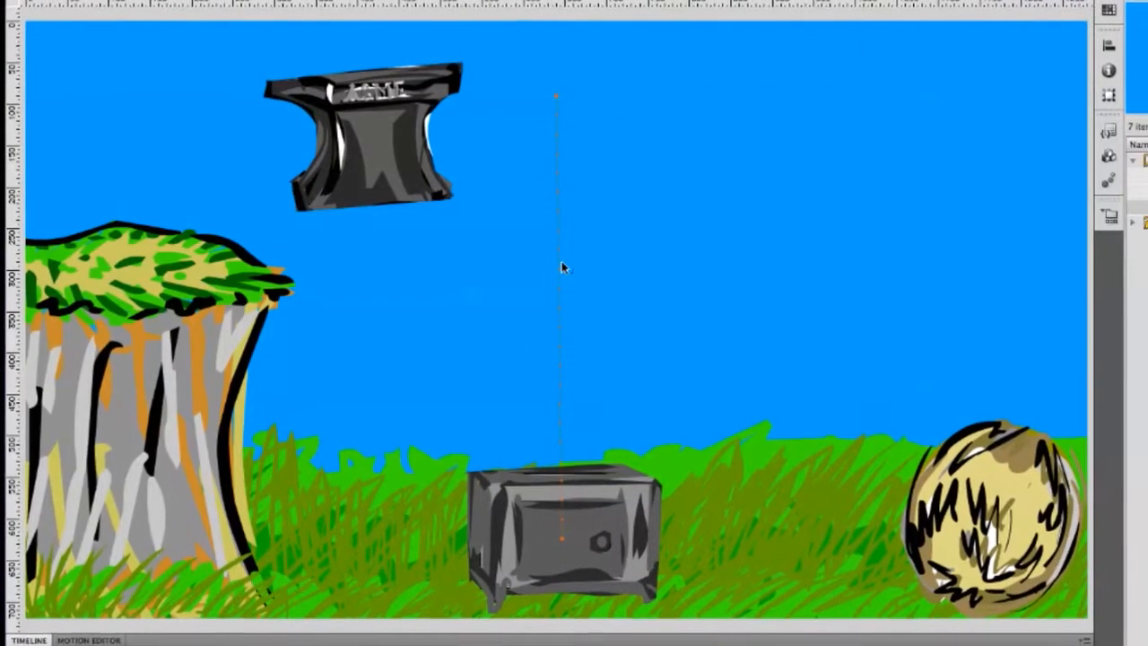
Bend the safe's motion path into a curve bulging right, about 270 px wide, and save and test the movie
left_click_drag(567, 267, 699, 264)
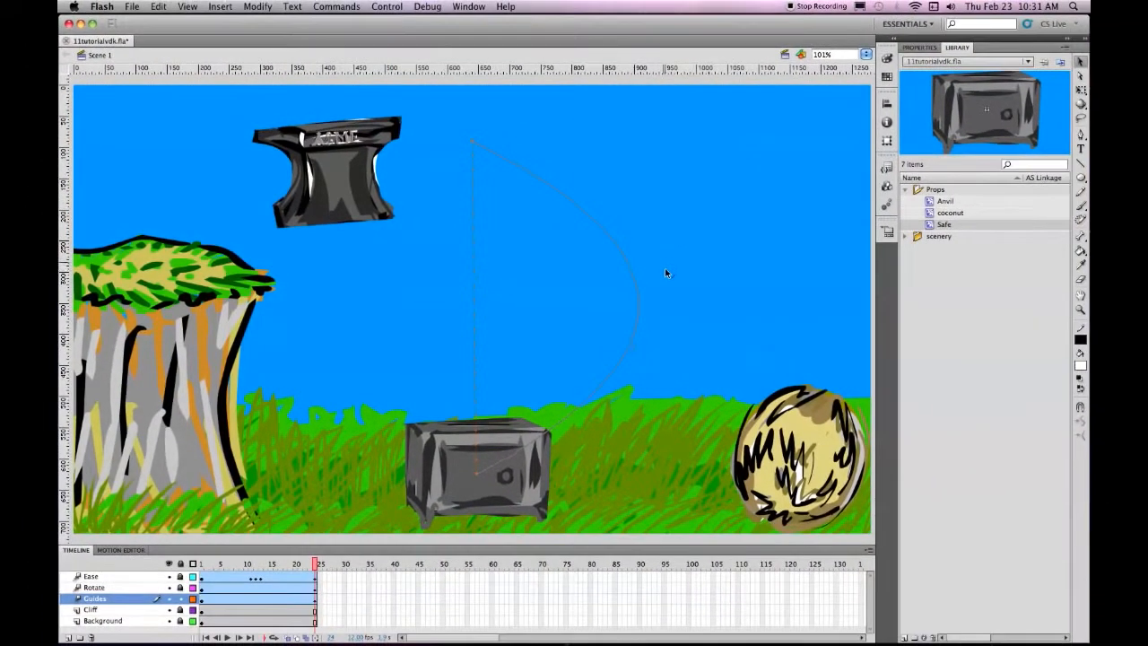
left_click(666, 272)
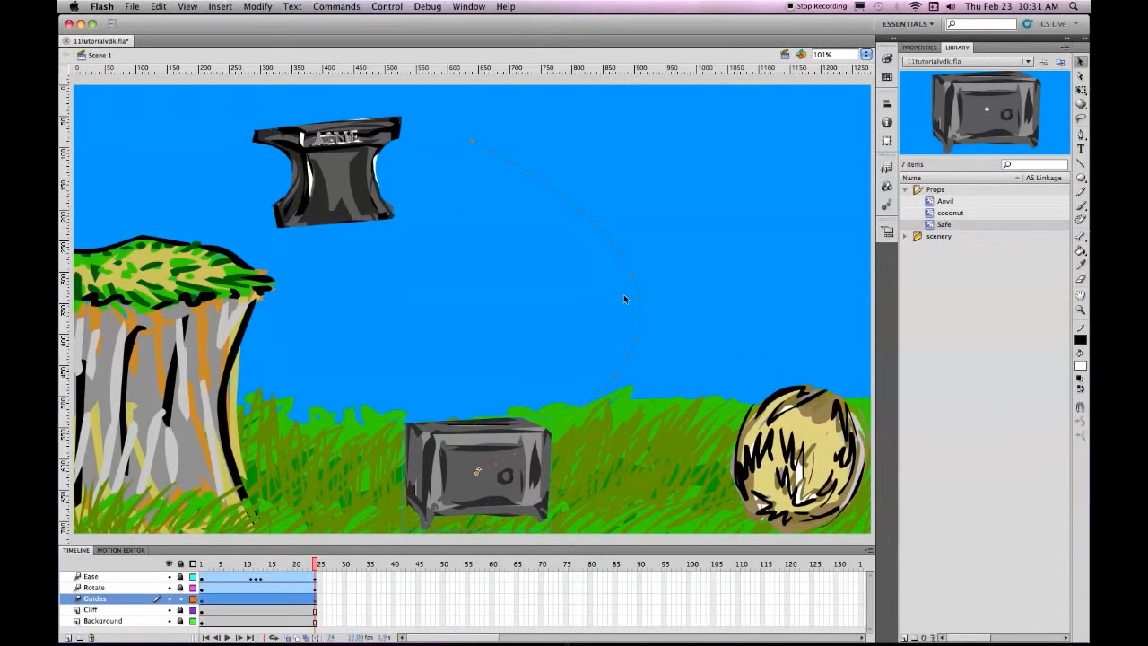
key("super+s")
key("super+Return")
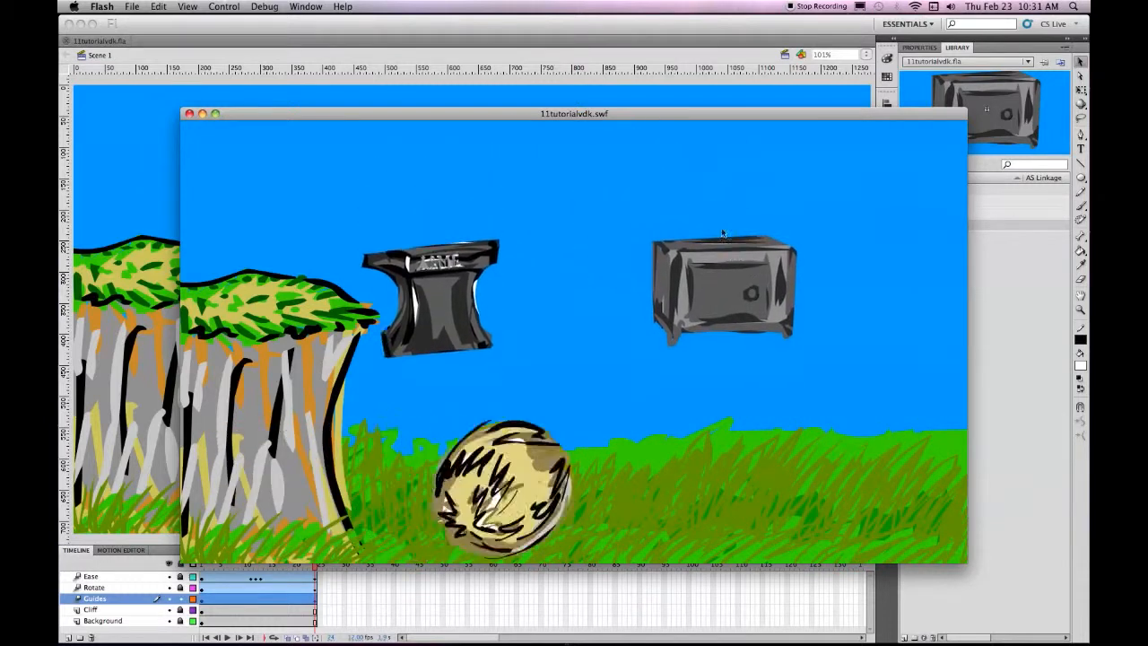
left_click(189, 114)
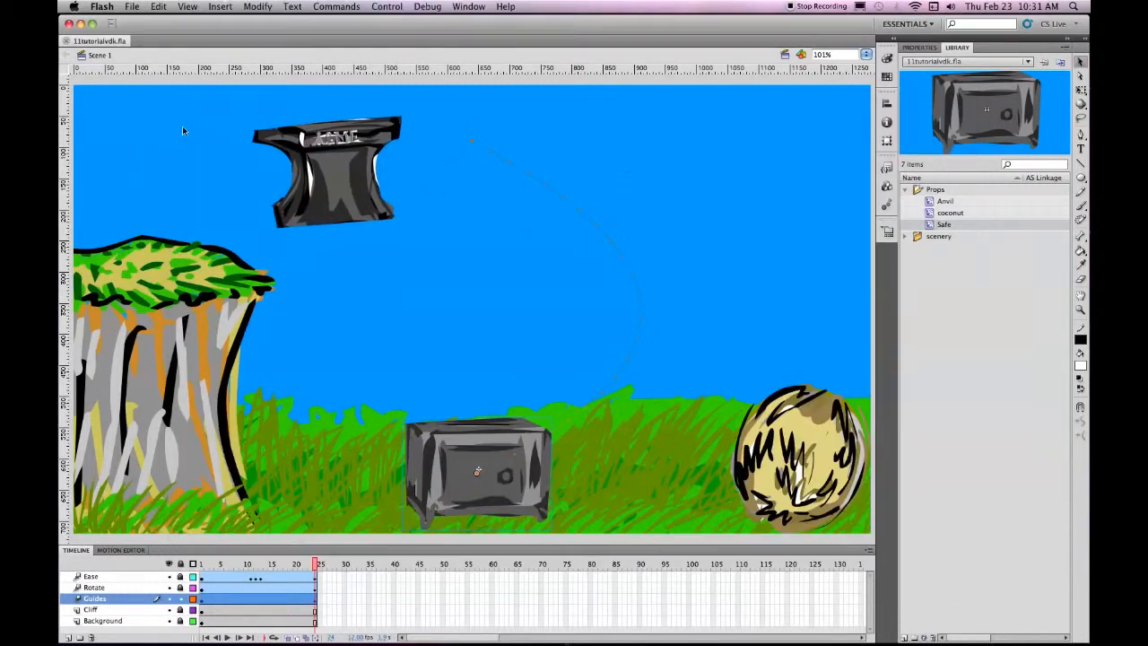
Turn on Orient to path for the safe's motion tween on the Guides layer, and save and test the movie
left_click(277, 603)
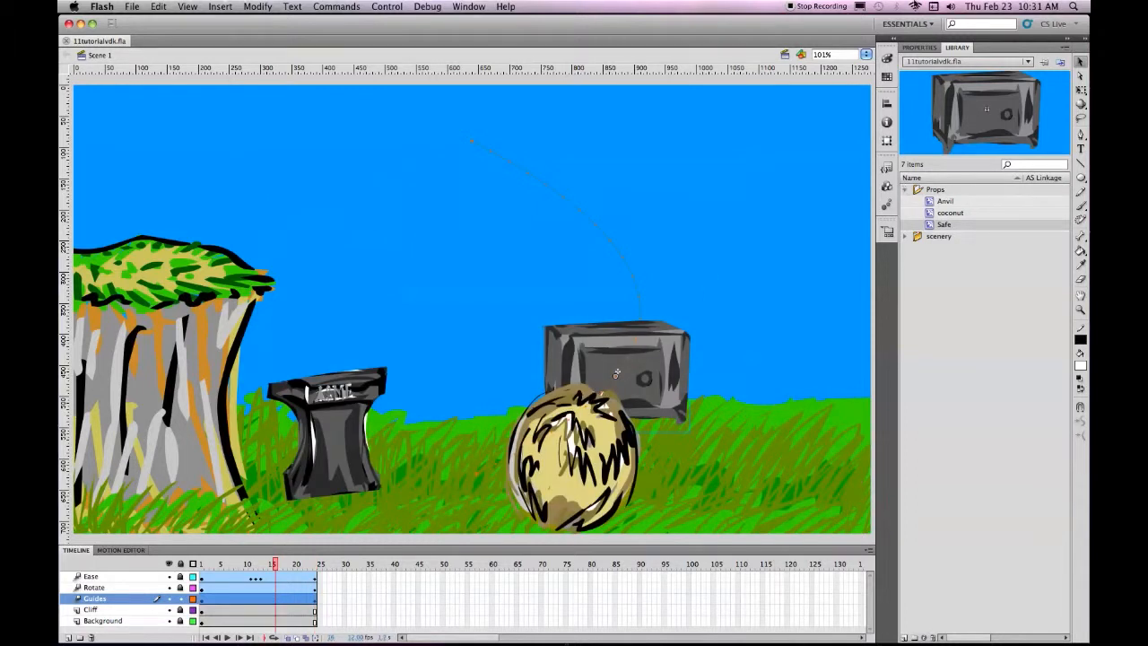
left_click(919, 48)
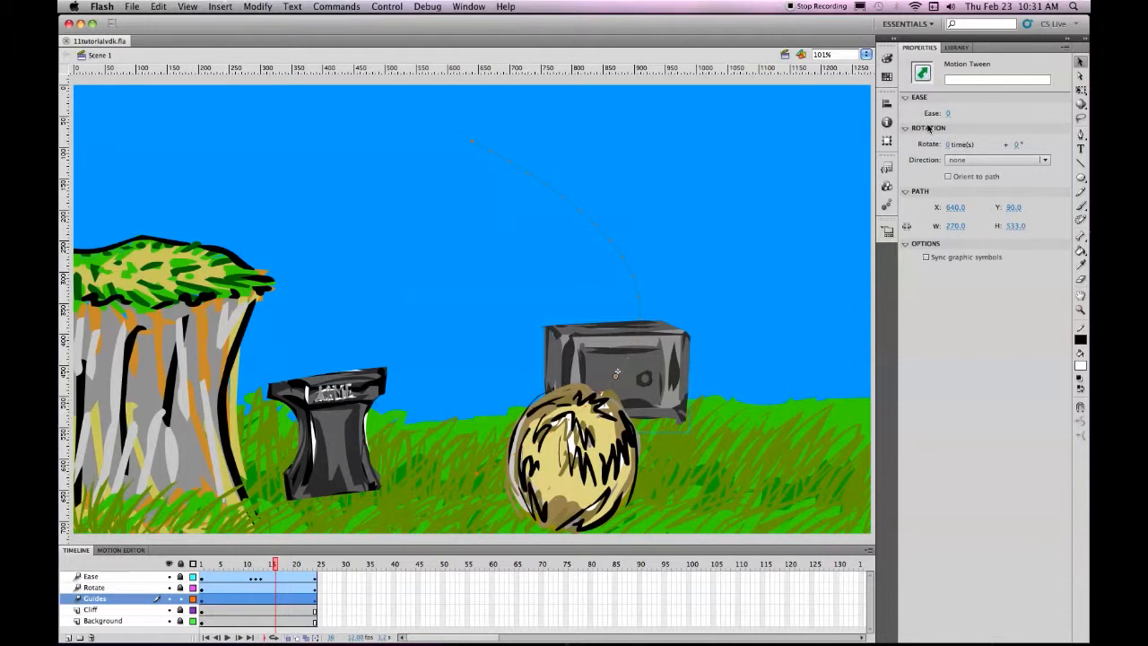
left_click(947, 178)
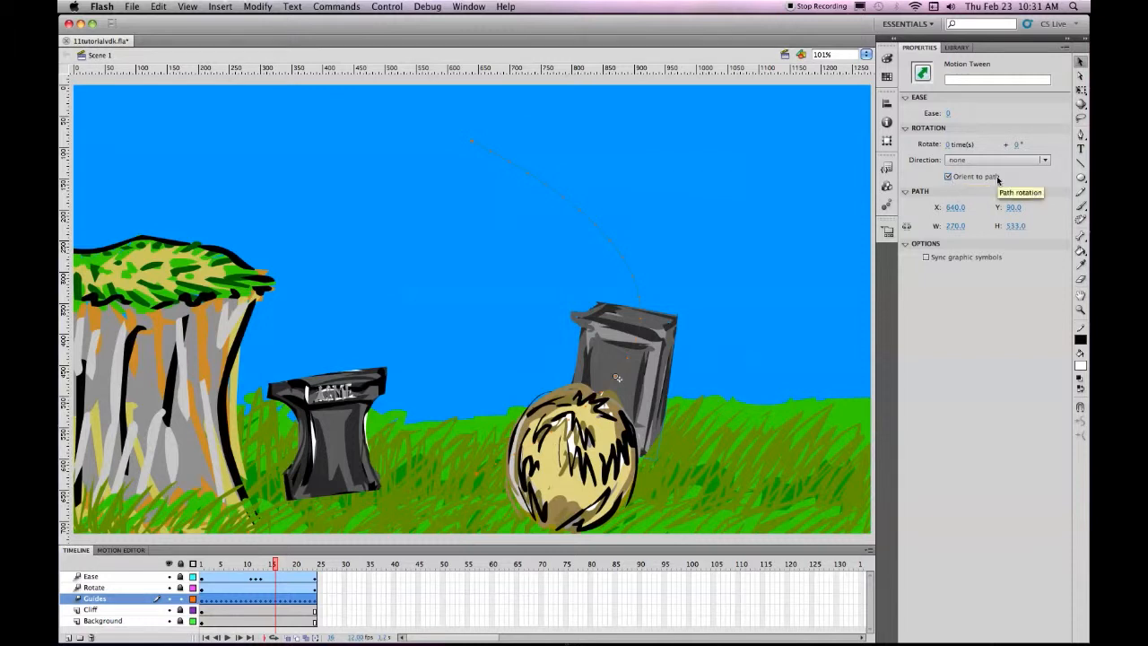
key("super+s")
key("super+Return")
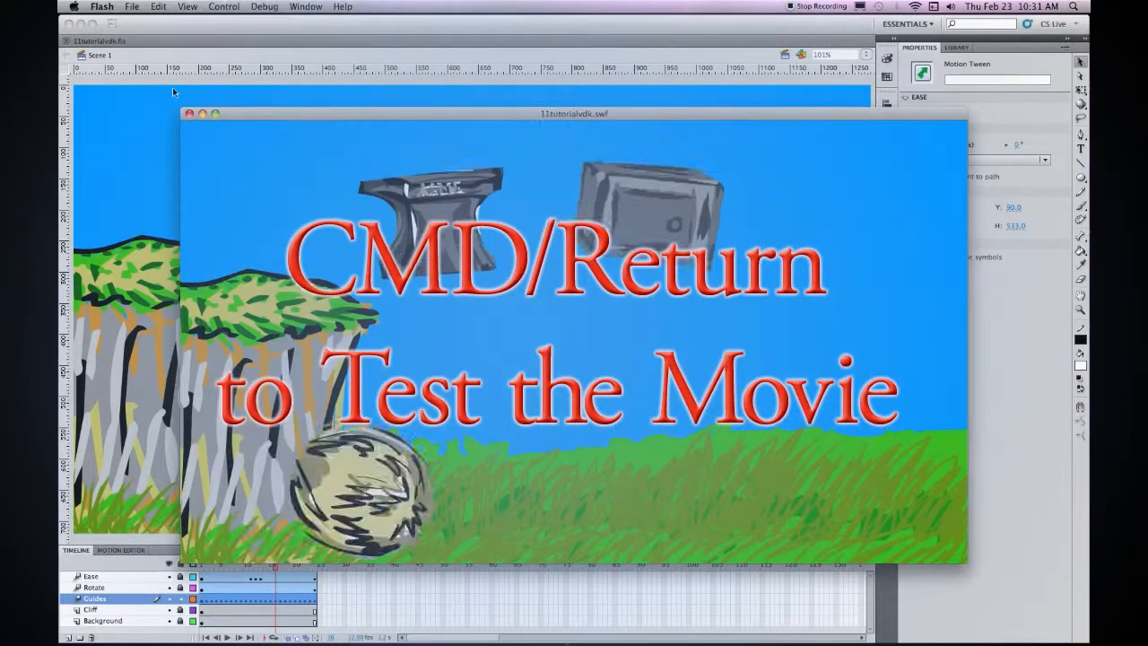